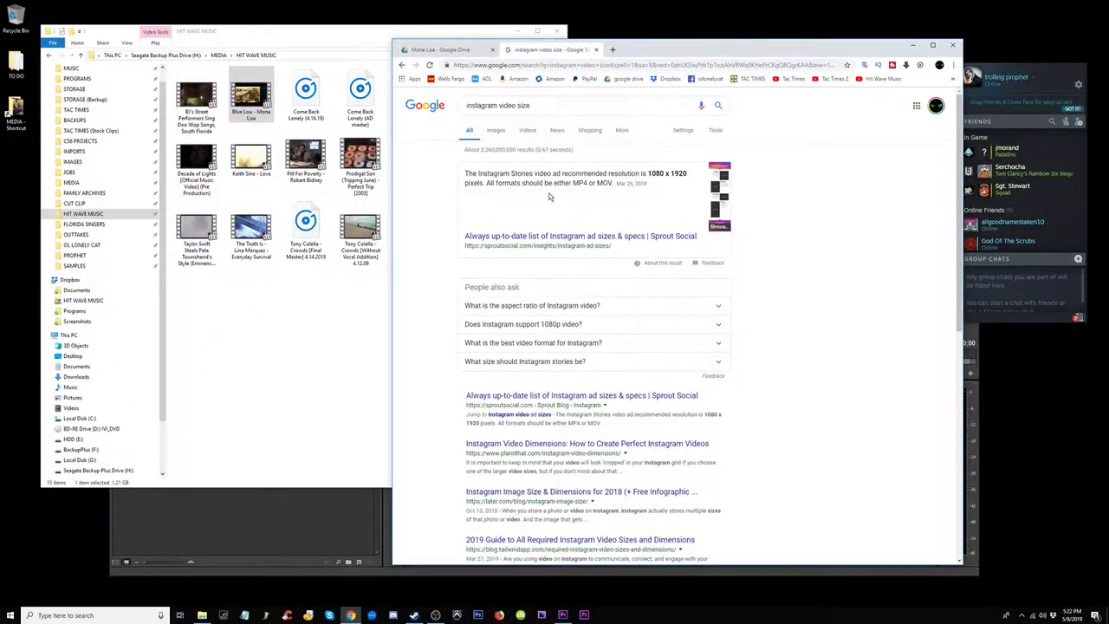
# - Open the Sprout Social article on Instagram ad sizes and skim its video and image specs
pyautogui.click(573, 236)
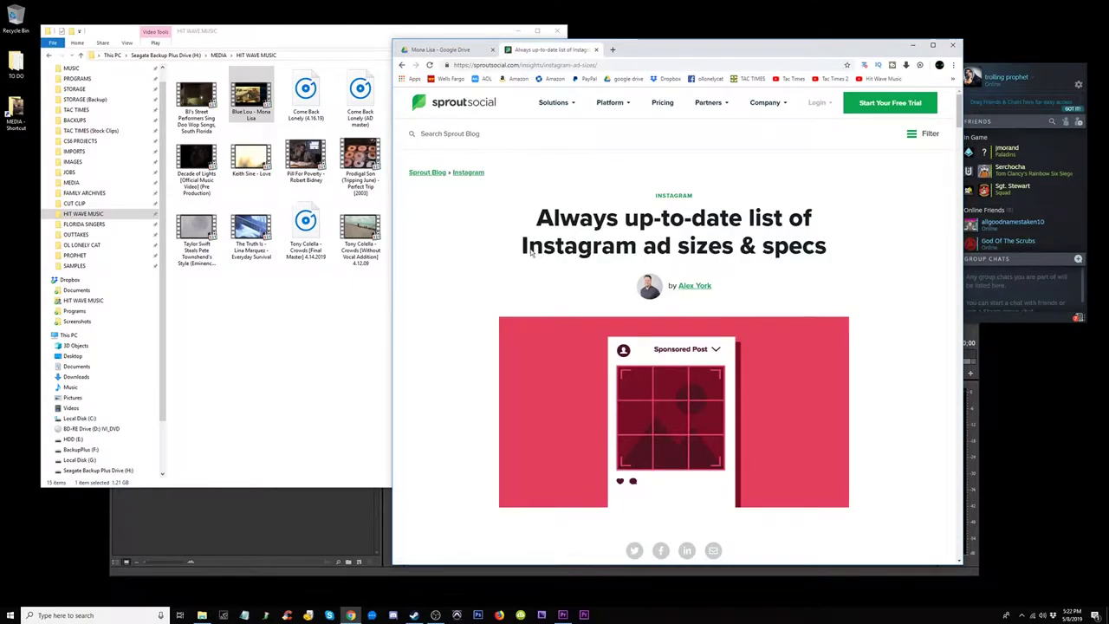
pyautogui.scroll(-7, 520, 248)
pyautogui.scroll(-3, 503, 247)
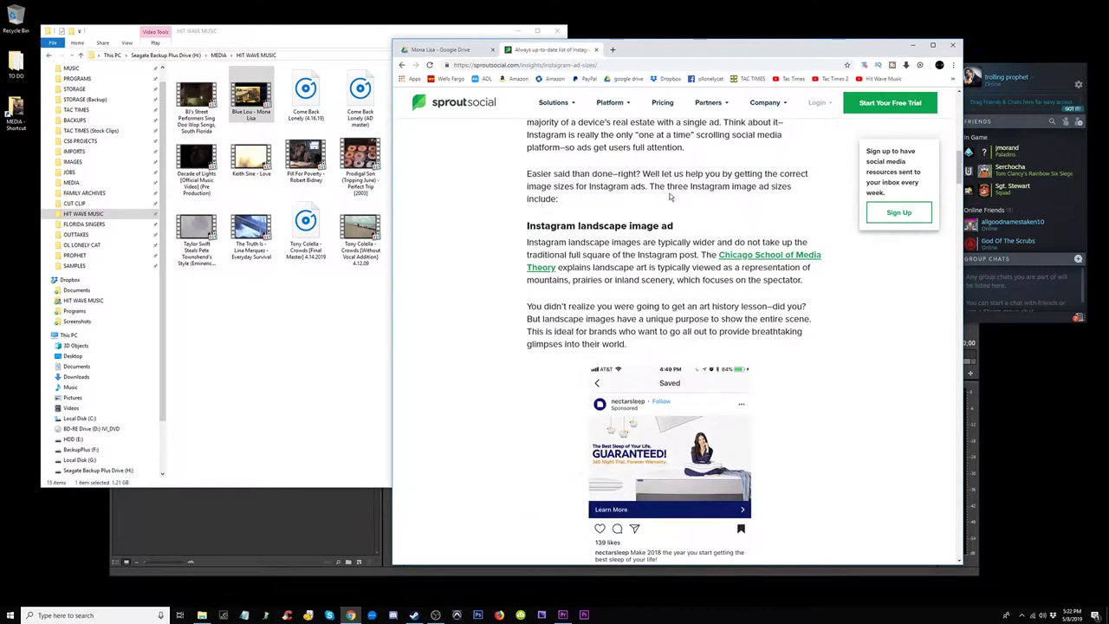
pyautogui.click(913, 45)
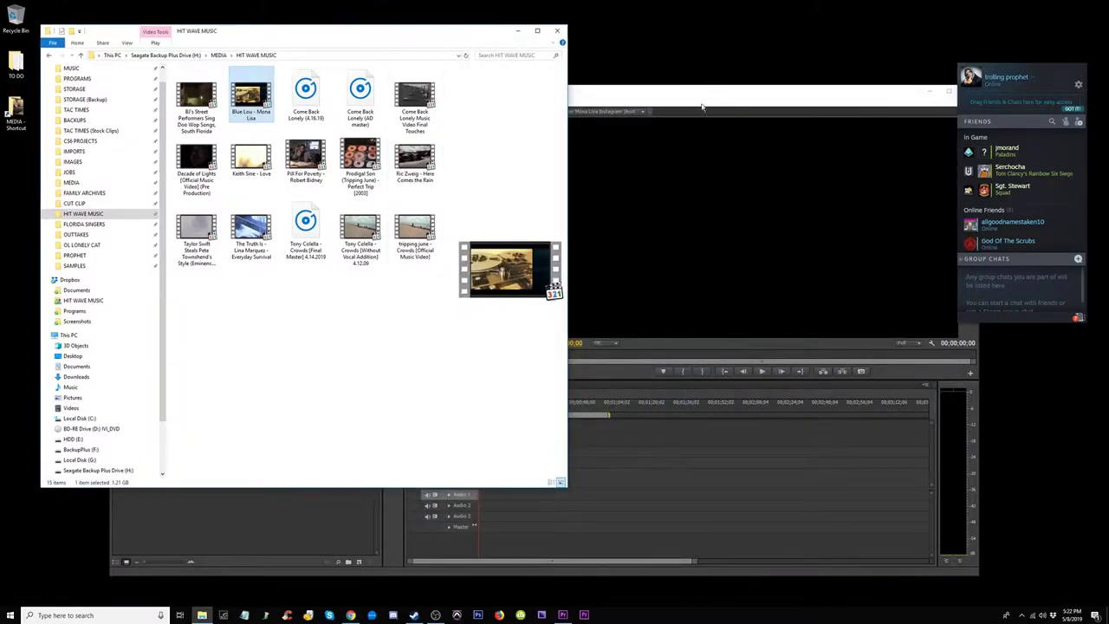
# - Import the Blue Lou - Mona Lisa video from the HIT WAVE MUSIC folder into the Premiere Pro project
pyautogui.click(739, 101)
pyautogui.click(298, 38)
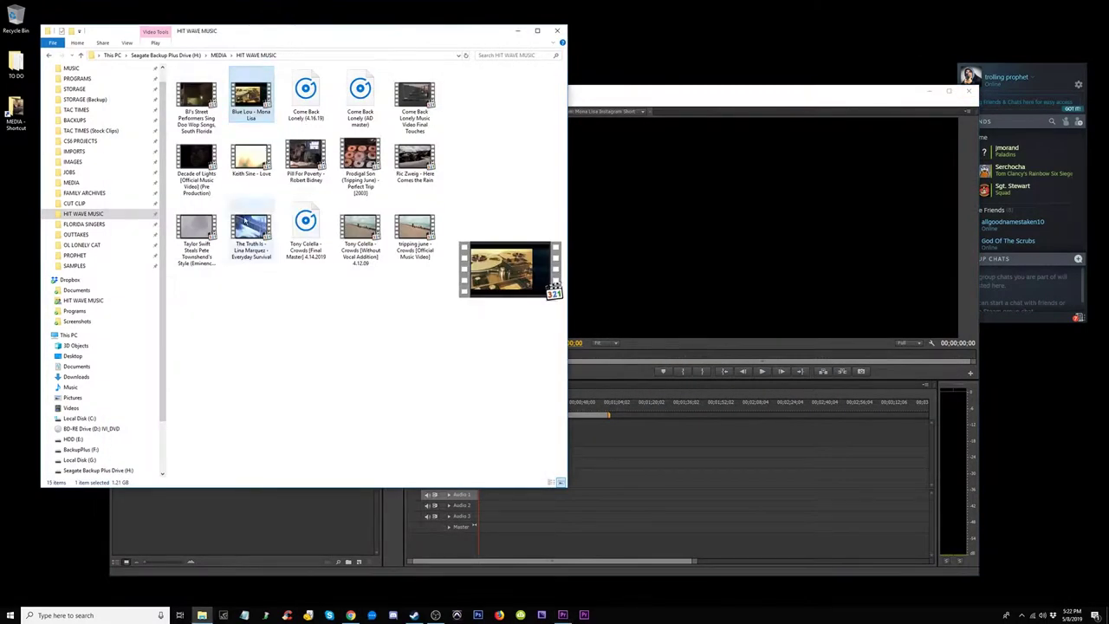
pyautogui.moveTo(258, 92); pyautogui.dragTo(303, 508)
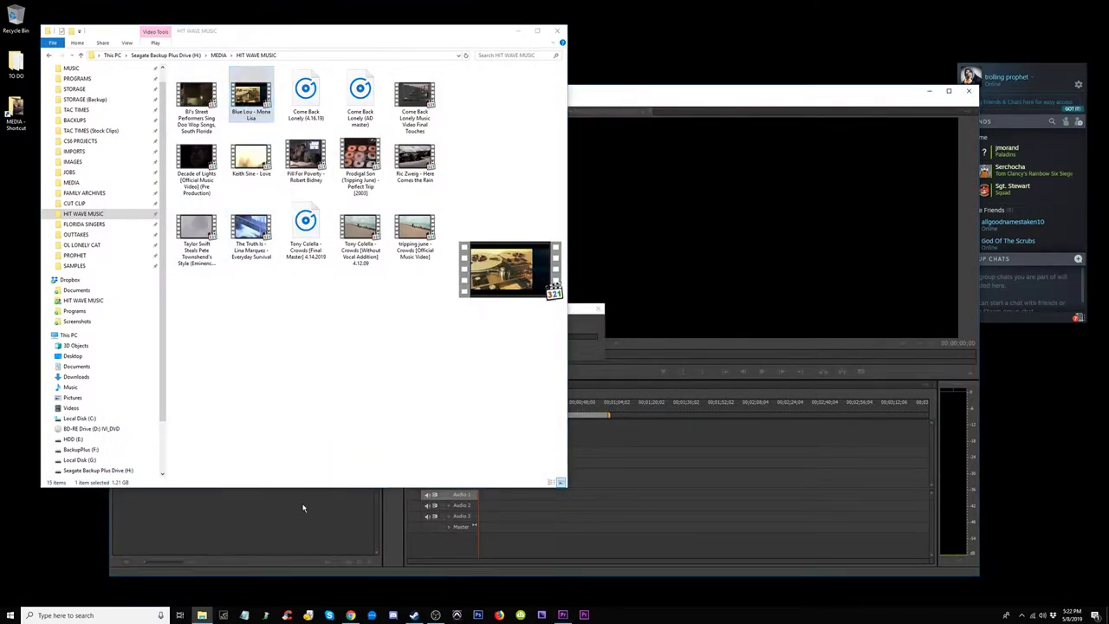
pyautogui.click(304, 508)
# - Place the Mona Lisa clip at the start of Video 1, keeping the existing sequence settings, and maximize the editing window
pyautogui.moveTo(242, 438); pyautogui.dragTo(486, 475)
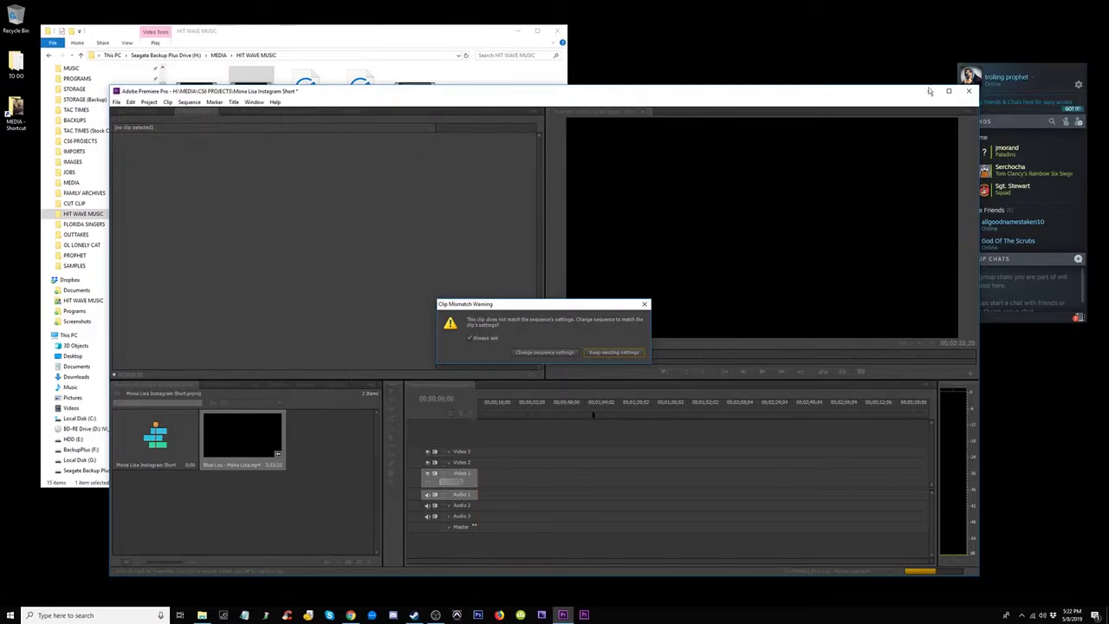
pyautogui.click(621, 353)
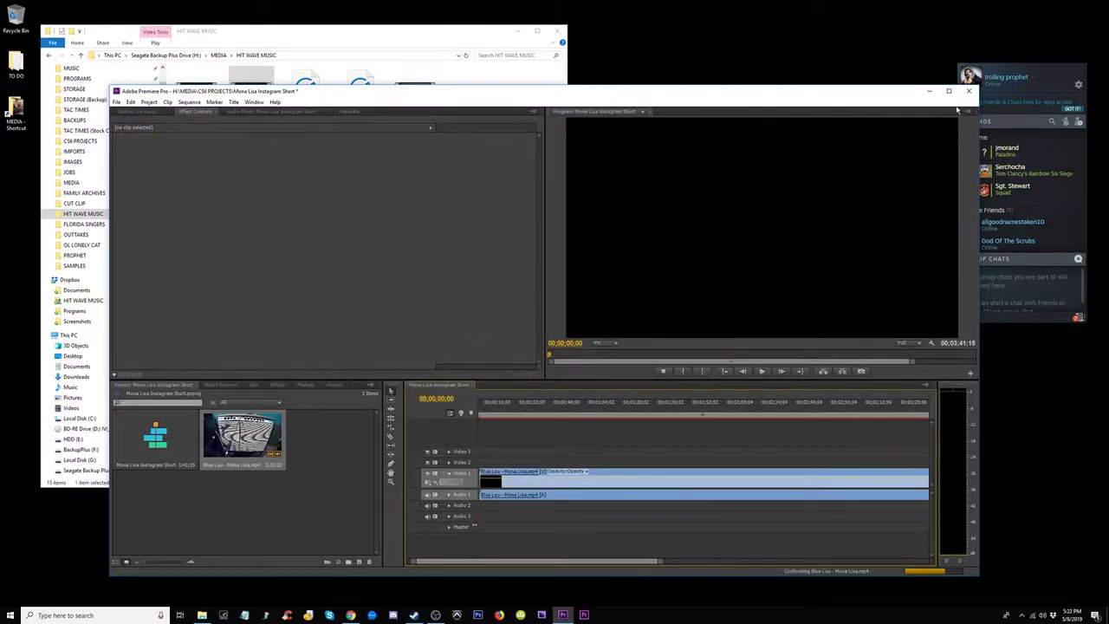
pyautogui.click(949, 90)
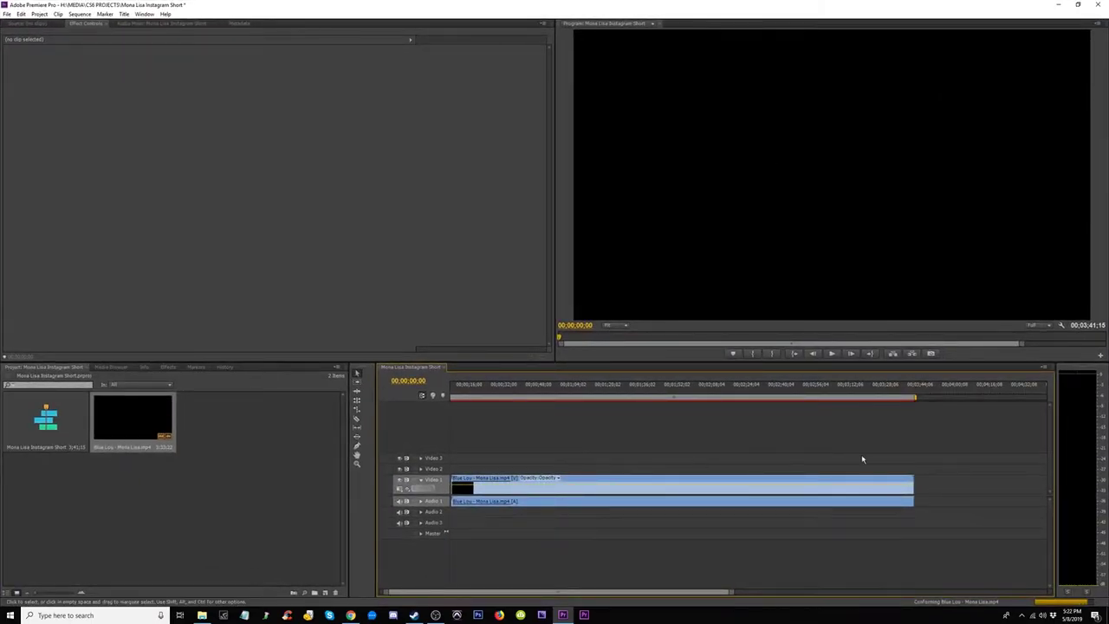
# - Trim the end of the Mona Lisa clip so that it finishes at about 56 seconds
pyautogui.moveTo(914, 487); pyautogui.dragTo(597, 486)
pyautogui.click(593, 392)
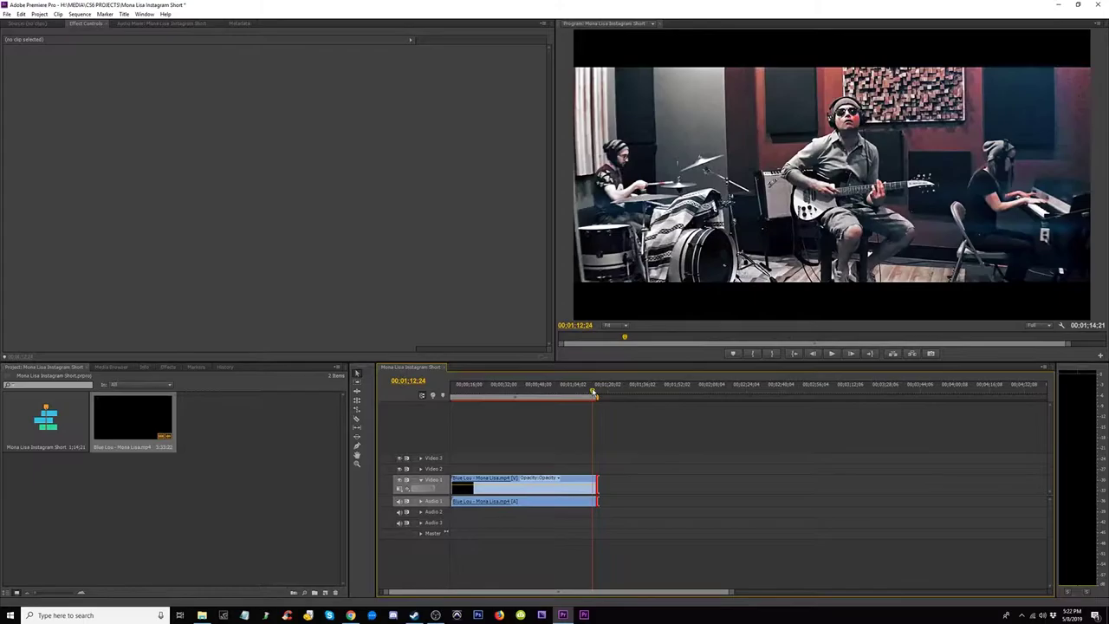
pyautogui.press('=')
pyautogui.press('=')
pyautogui.press('=')
pyautogui.press('=')
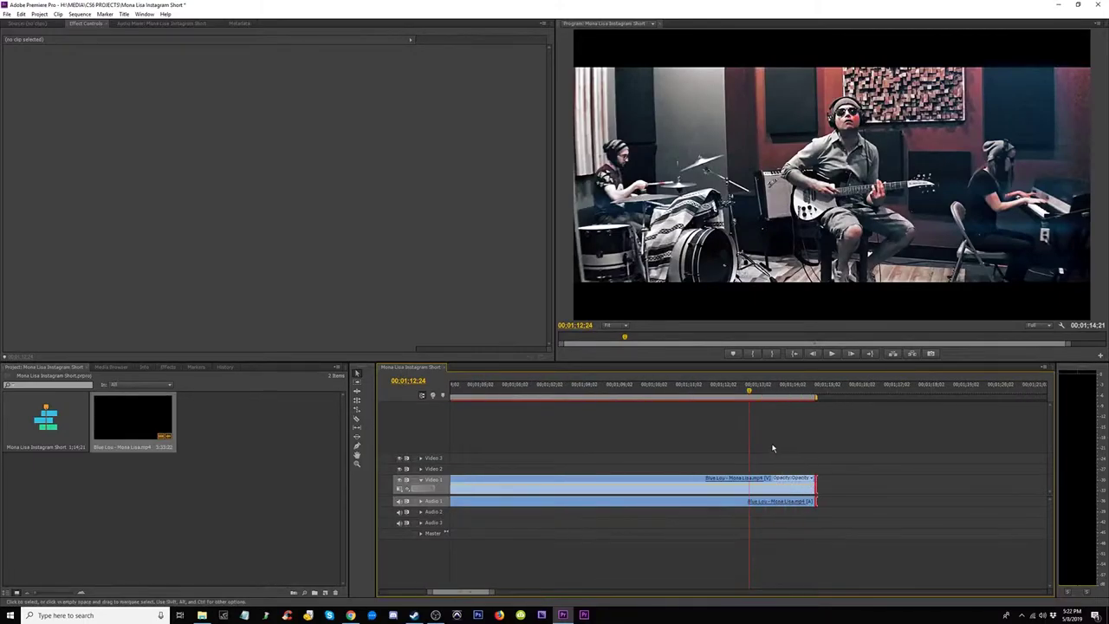
pyautogui.moveTo(815, 486); pyautogui.dragTo(471, 484)
pyautogui.press('-')
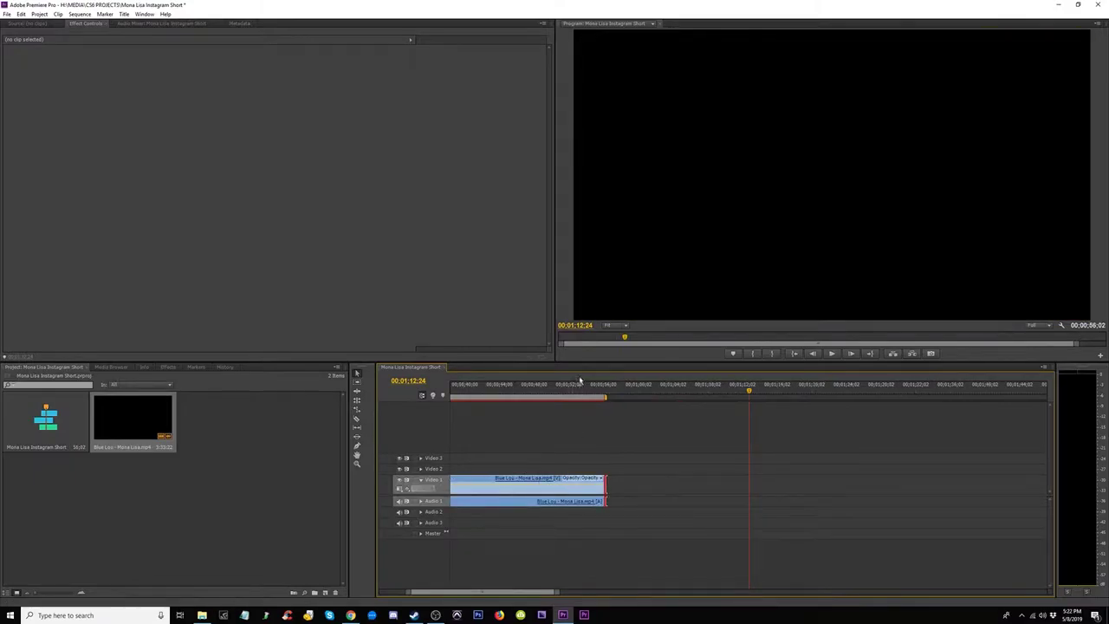
# - Expand the Audio 1 track to show its waveform and play the last seconds of the clip from about 53 seconds
pyautogui.click(568, 388)
pyautogui.press('=')
pyautogui.click(772, 392)
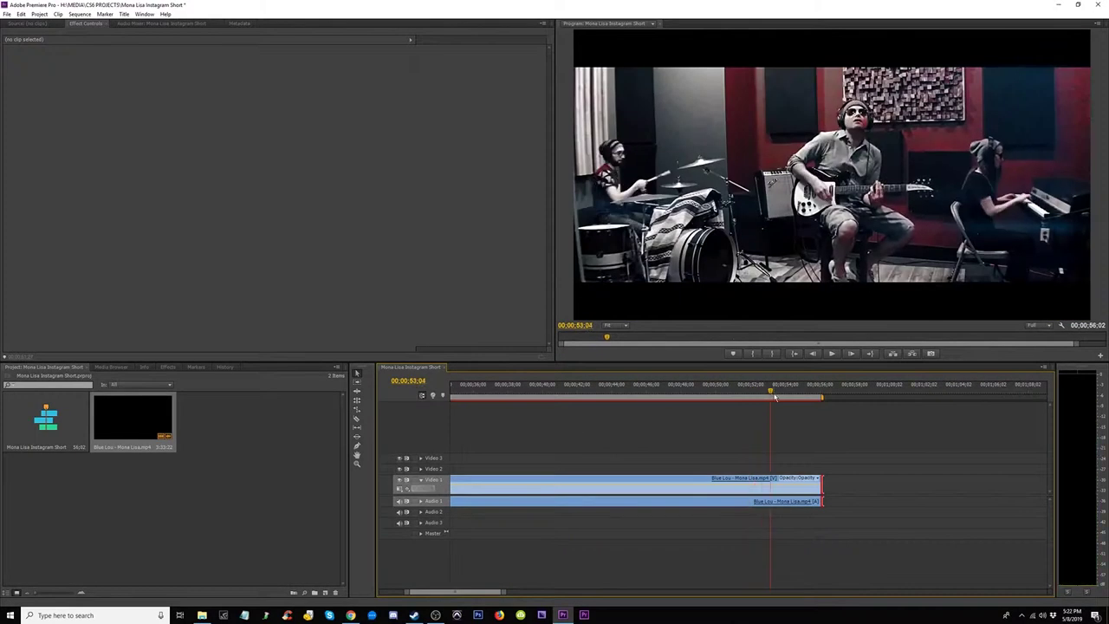
pyautogui.press('=')
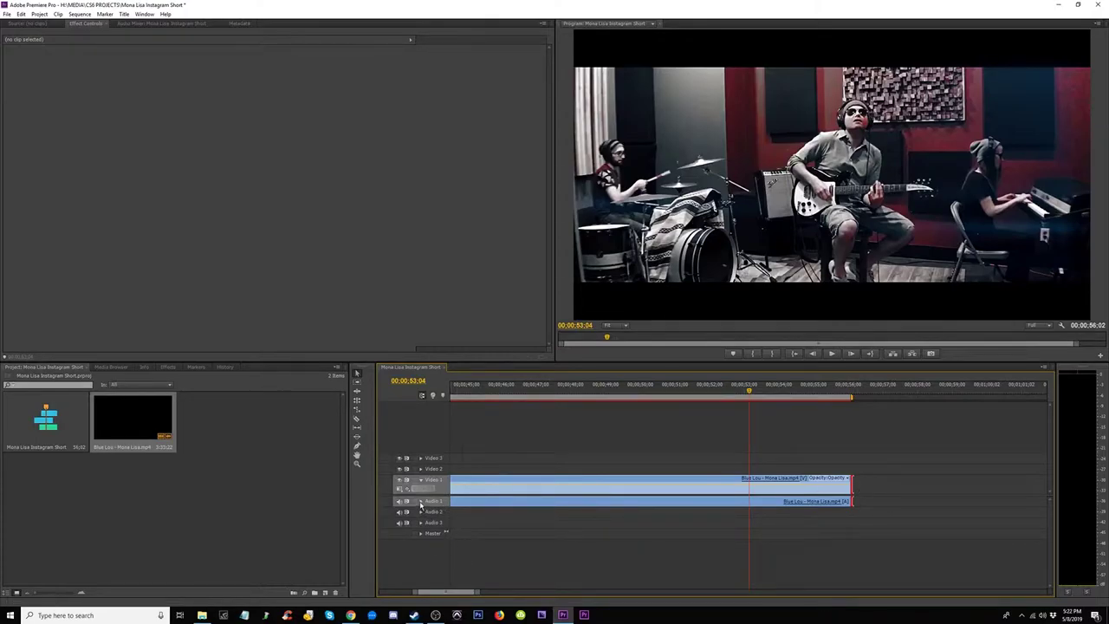
pyautogui.click(421, 502)
pyautogui.press('-')
pyautogui.click(763, 394)
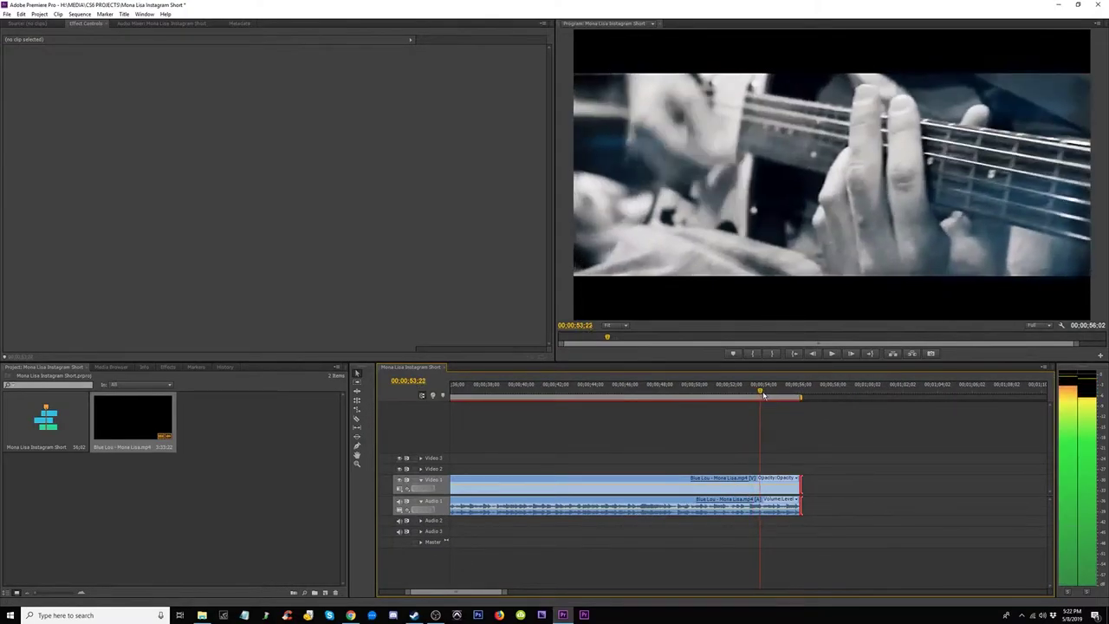
pyautogui.press('space')
pyautogui.press('space')
pyautogui.press('=')
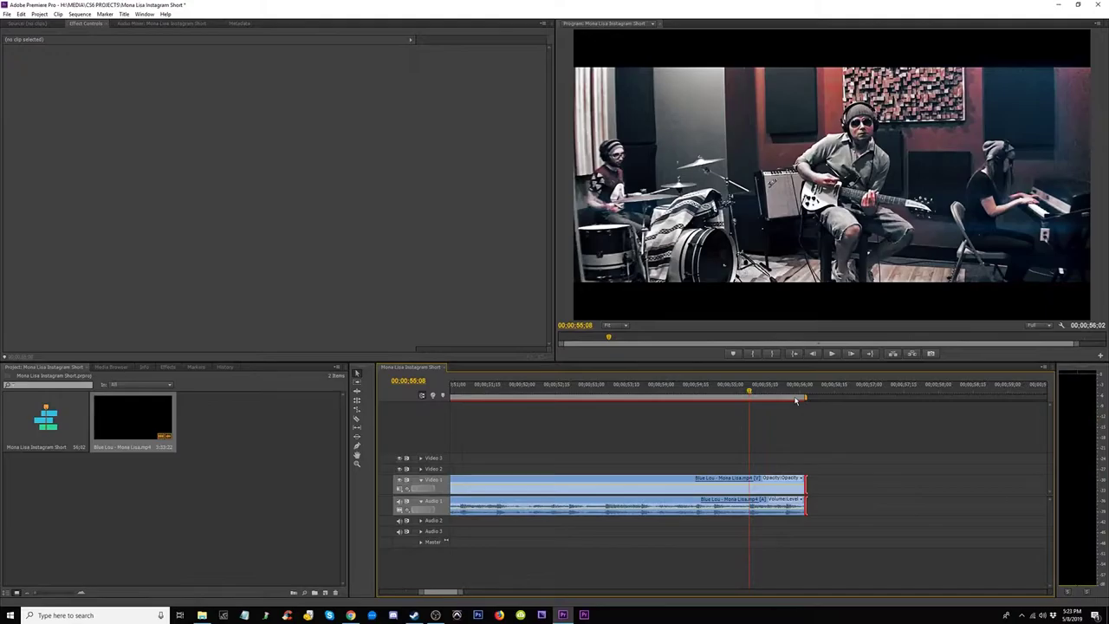
# - Trim about 8 seconds off the start of the clip and delete the empty gap before it
pyautogui.press('-')
pyautogui.press('-')
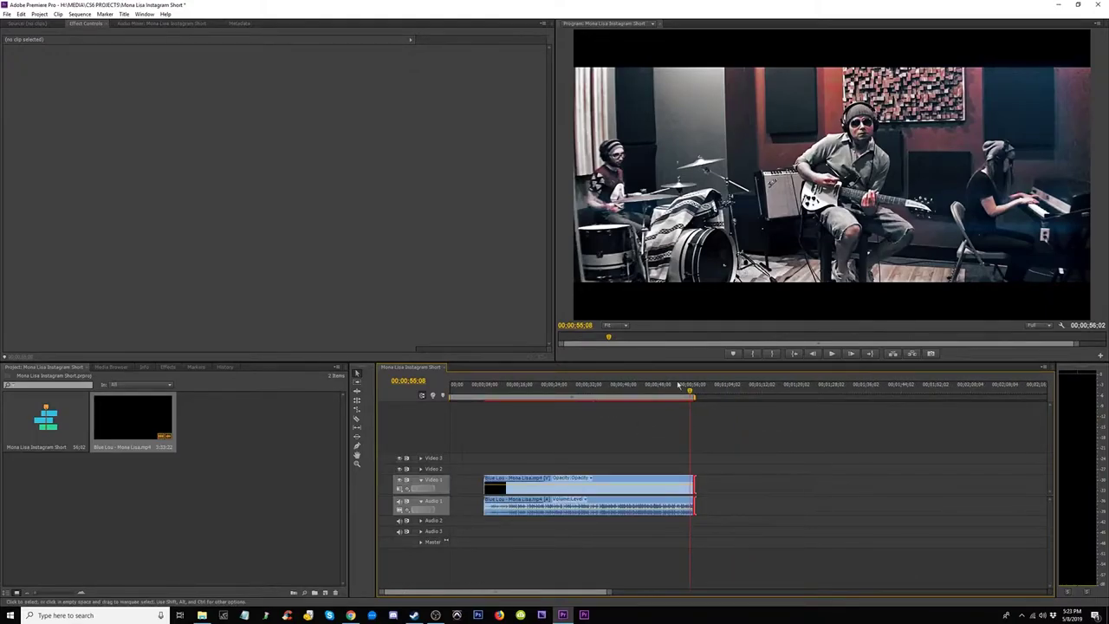
pyautogui.press('-')
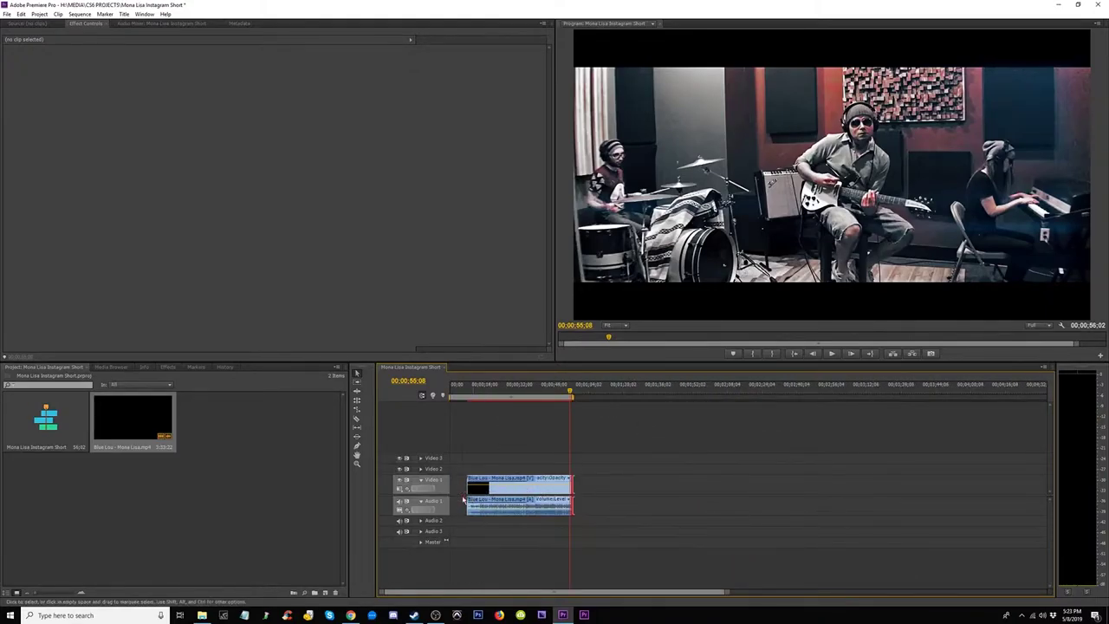
pyautogui.click(461, 493)
pyautogui.press('Delete')
# - Scrub through the shortened clip to check the footage around its middle
pyautogui.moveTo(570, 394); pyautogui.dragTo(568, 394)
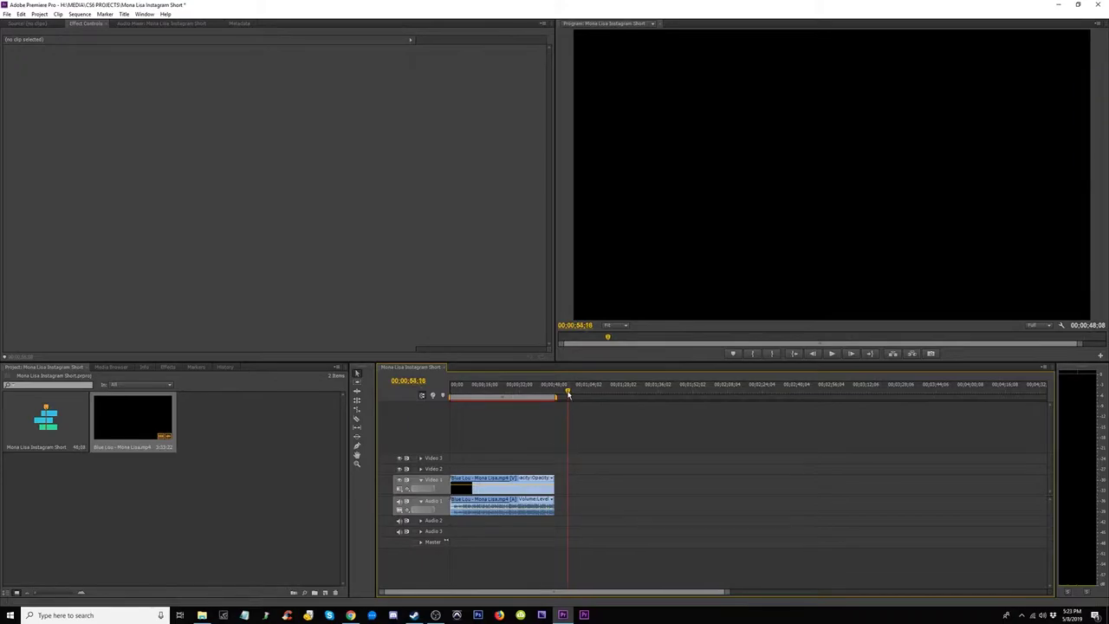
pyautogui.click(488, 395)
pyautogui.click(508, 390)
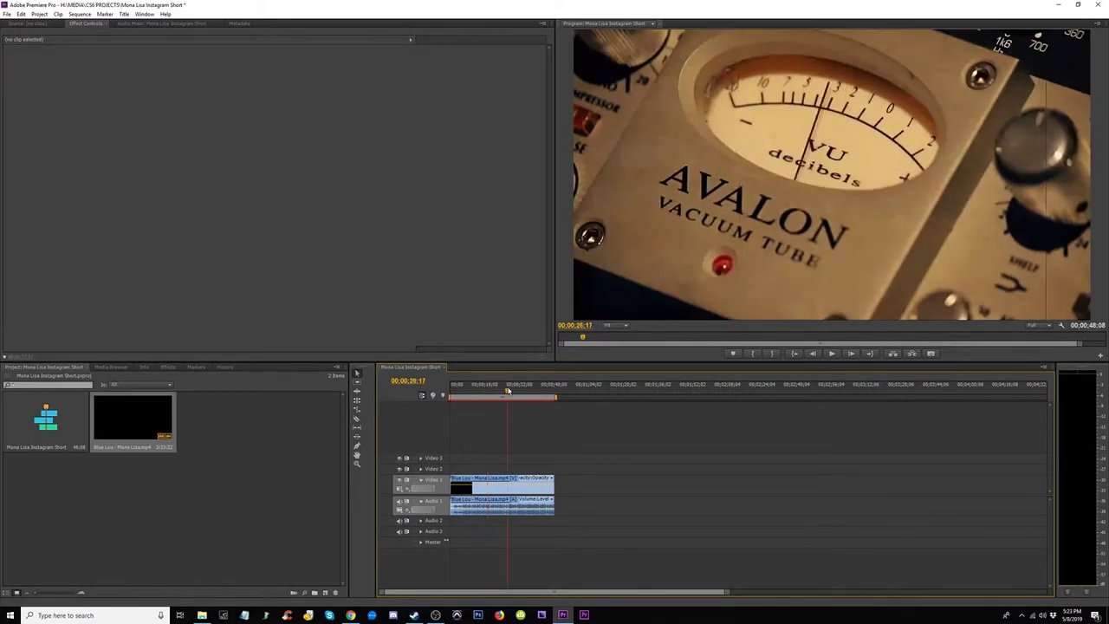
# - Create a new default still title with the suggested 1920 x 1080 video settings and the default name
pyautogui.click(250, 452)
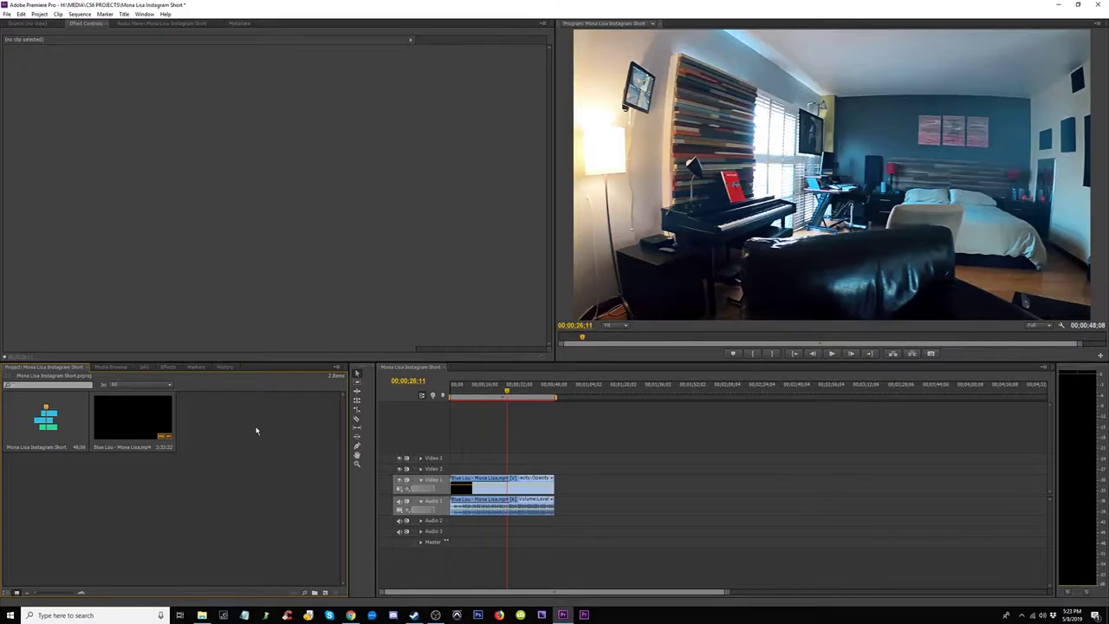
pyautogui.click(124, 14)
pyautogui.moveTo(143, 26)
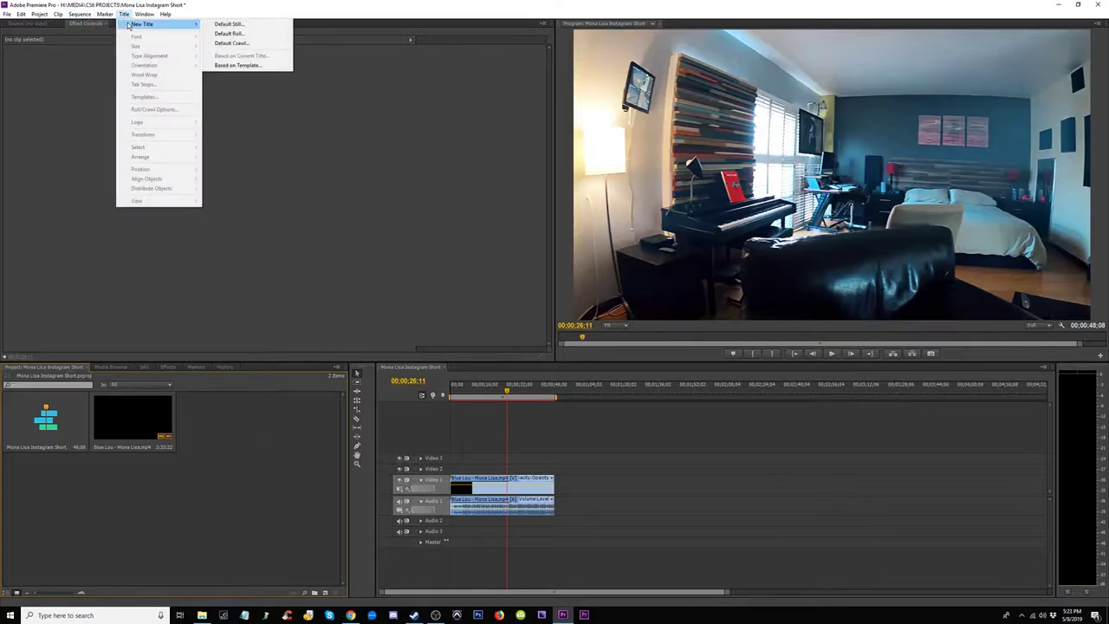
pyautogui.click(252, 29)
pyautogui.press('Return')
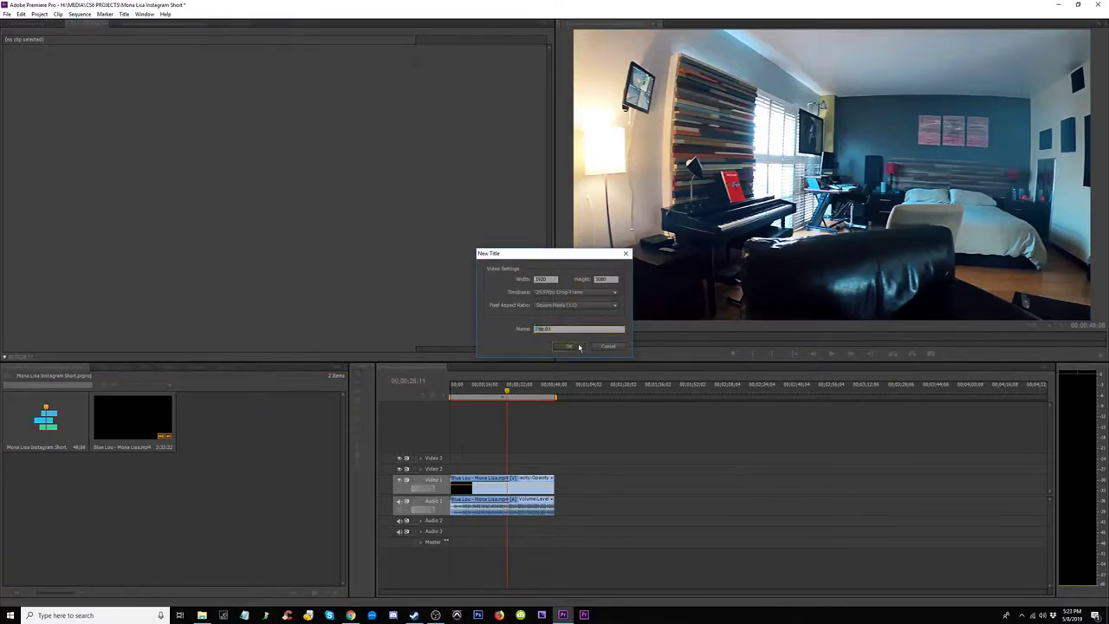
# - Place the new title on Video 2 over the end of the clip and put the playhead within it
pyautogui.moveTo(211, 421); pyautogui.dragTo(548, 469)
pyautogui.click(548, 394)
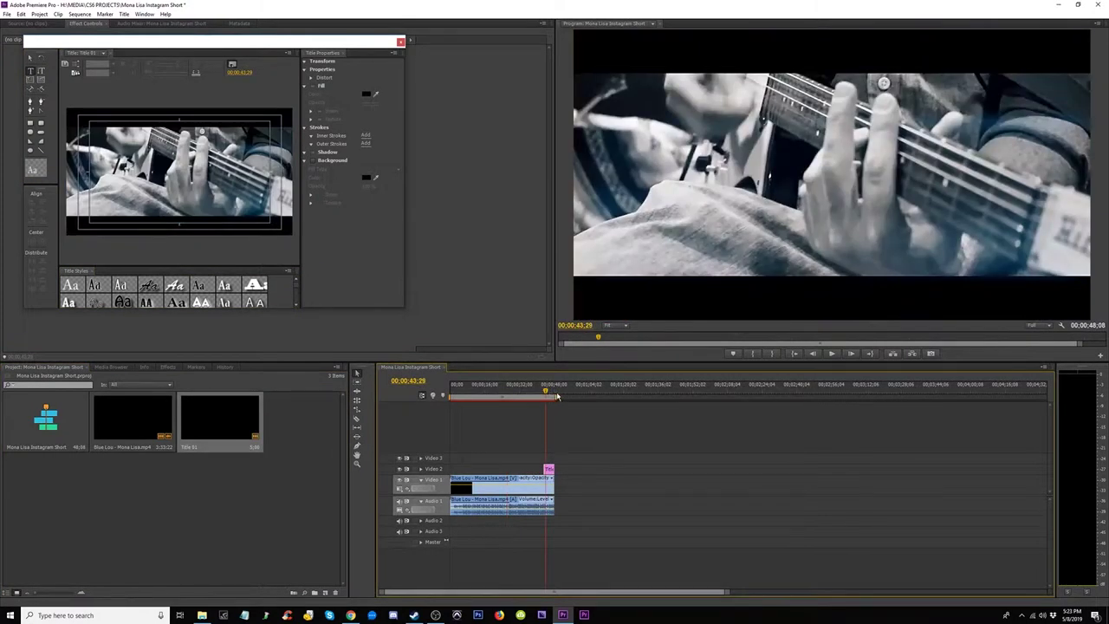
pyautogui.press('=')
pyautogui.press('=')
pyautogui.press('=')
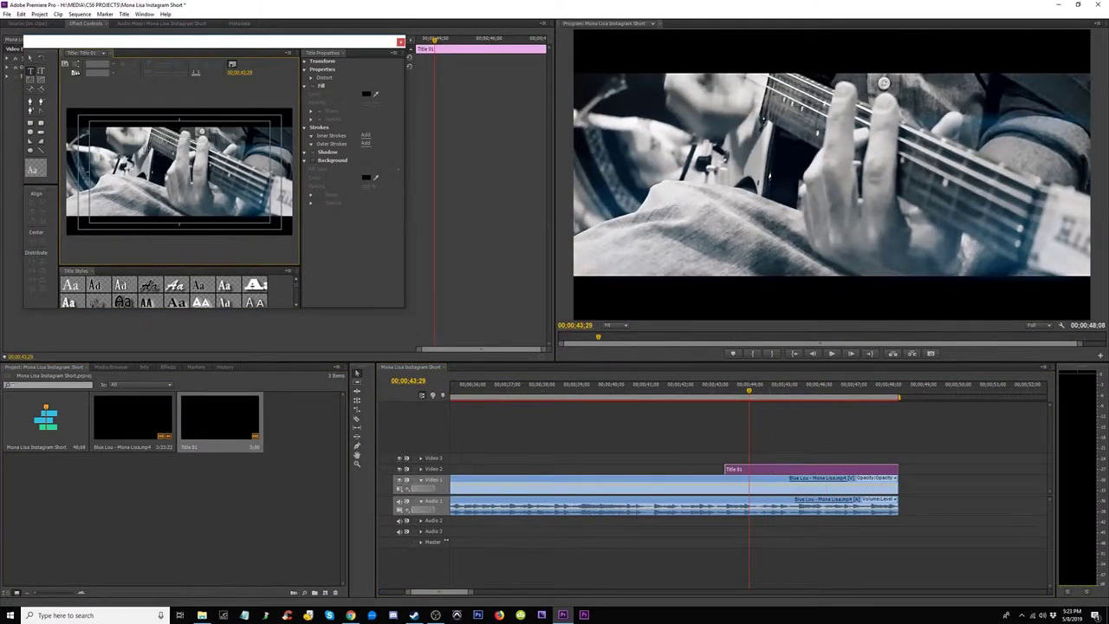
# - Enter the title text on four lines: "Watch the full video at", "HitWaveMusic.com", "or Search YouTube for", "Blue Lou - Mona Lisa"
pyautogui.click(128, 151)
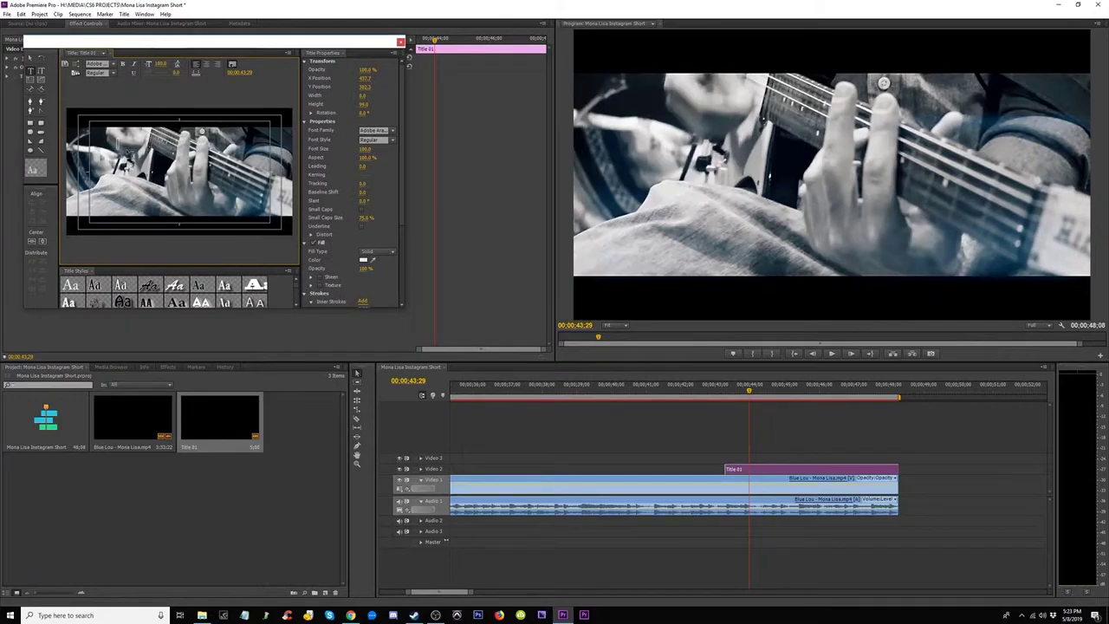
pyautogui.write('Watch rthe')
pyautogui.press('BackSpace')
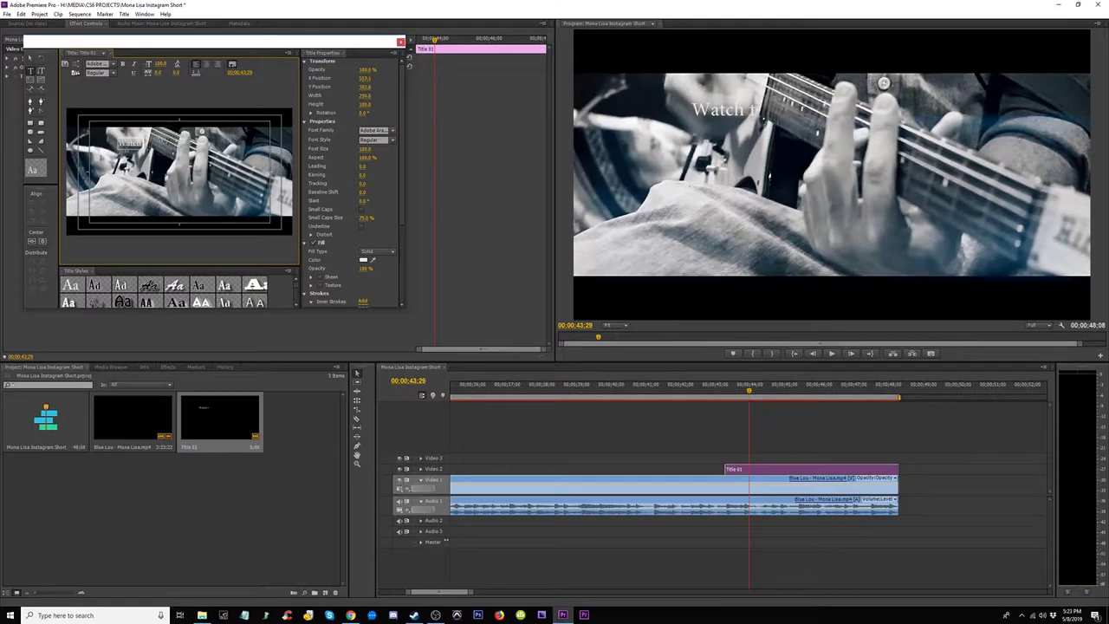
pyautogui.write('he full video a')
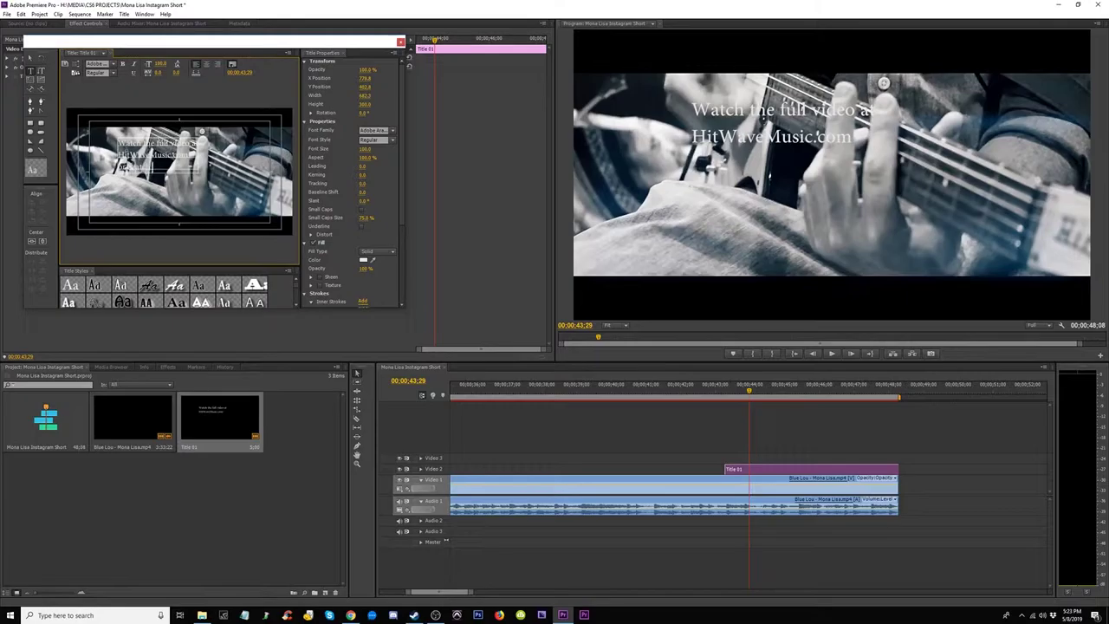
pyautogui.press('BackSpace')
pyautogui.press('BackSpace')
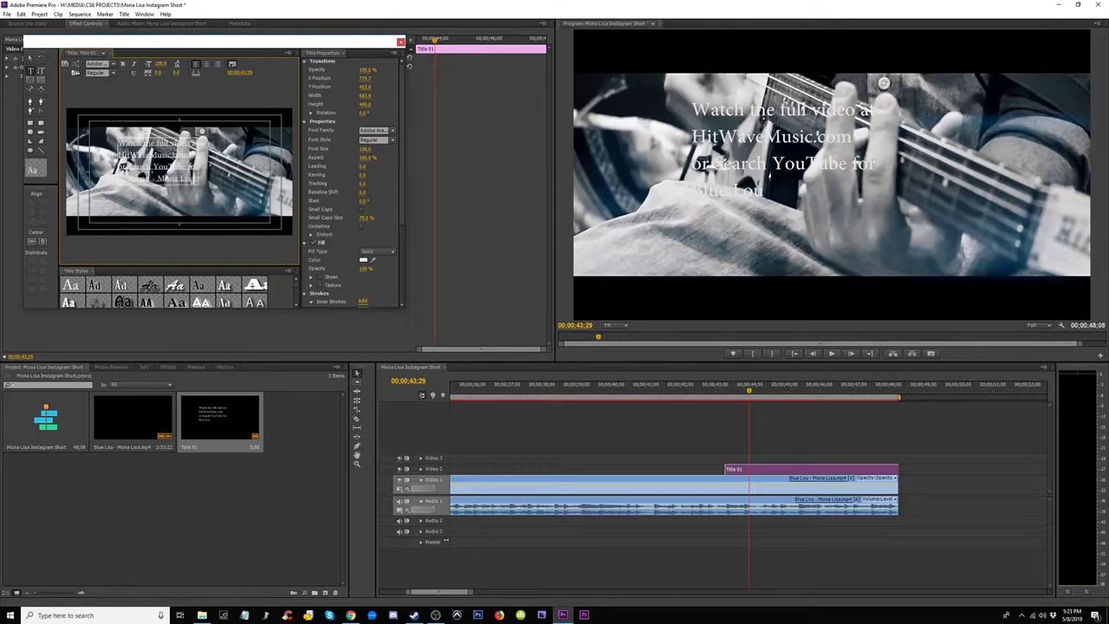
# - Center the text block vertically and horizontally in the frame and center-align its lines
pyautogui.click(41, 241)
pyautogui.click(33, 241)
pyautogui.click(208, 65)
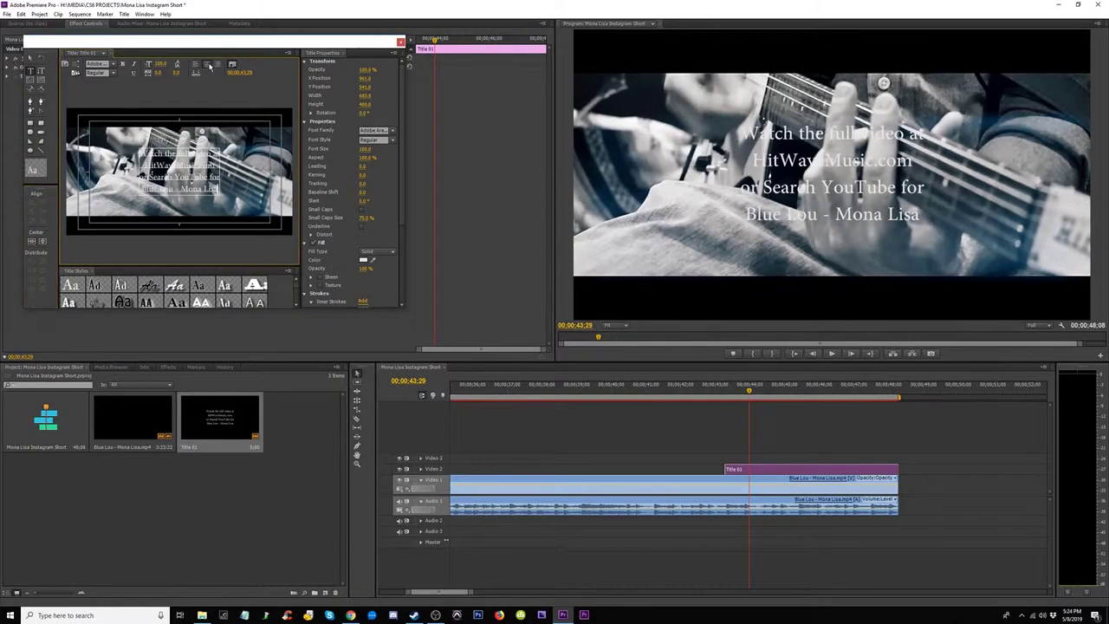
# - Enlarge the title text to a font size of about 172, keeping it in the middle of the frame
pyautogui.click(31, 59)
pyautogui.moveTo(220, 147); pyautogui.dragTo(255, 127)
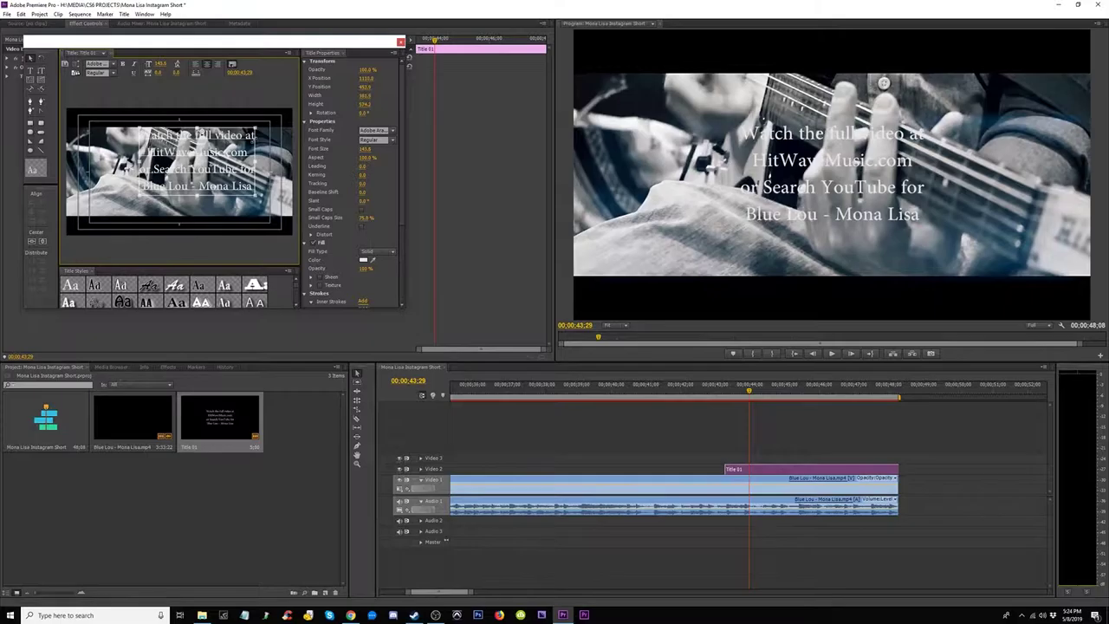
pyautogui.moveTo(138, 196); pyautogui.dragTo(107, 214)
# - Set the title's font style to Bold and add an outer stroke to the text
pyautogui.click(391, 141)
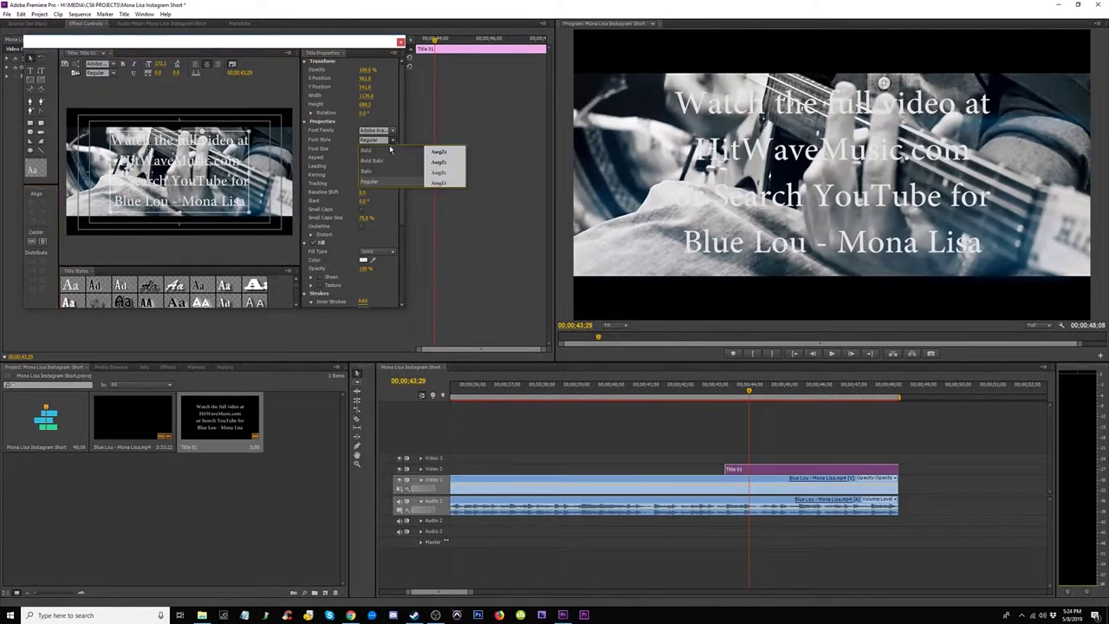
pyautogui.click(378, 153)
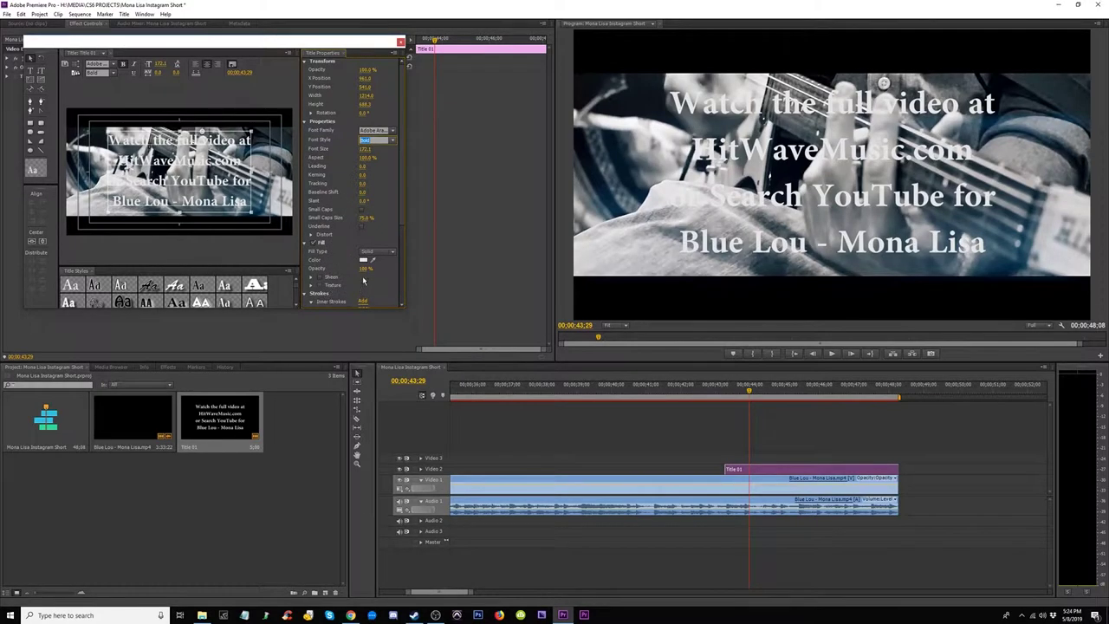
pyautogui.scroll(-1, 340, 305)
pyautogui.scroll(-1, 373, 294)
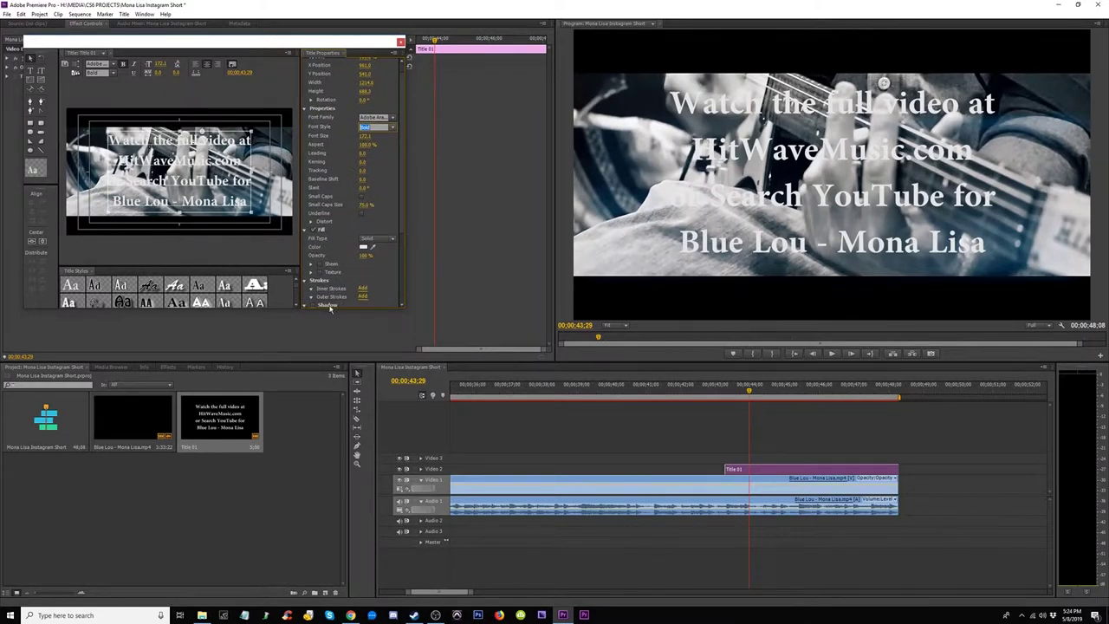
pyautogui.click(362, 296)
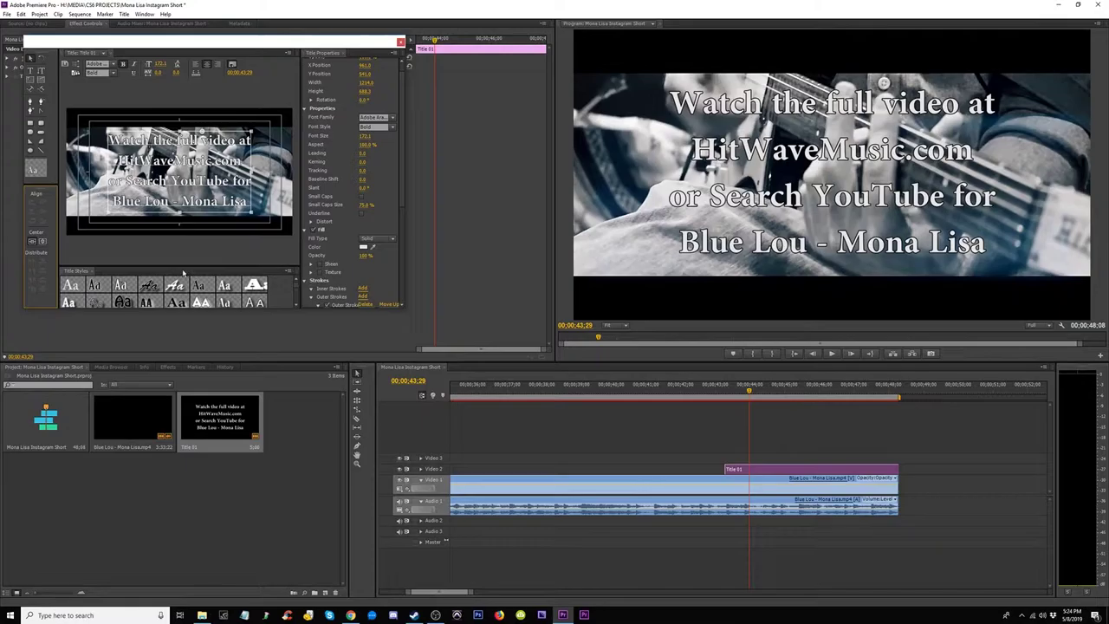
# - Extend the end of the music video clip on the timeline to about 00;00;51;23
pyautogui.click(708, 393)
pyautogui.click(933, 393)
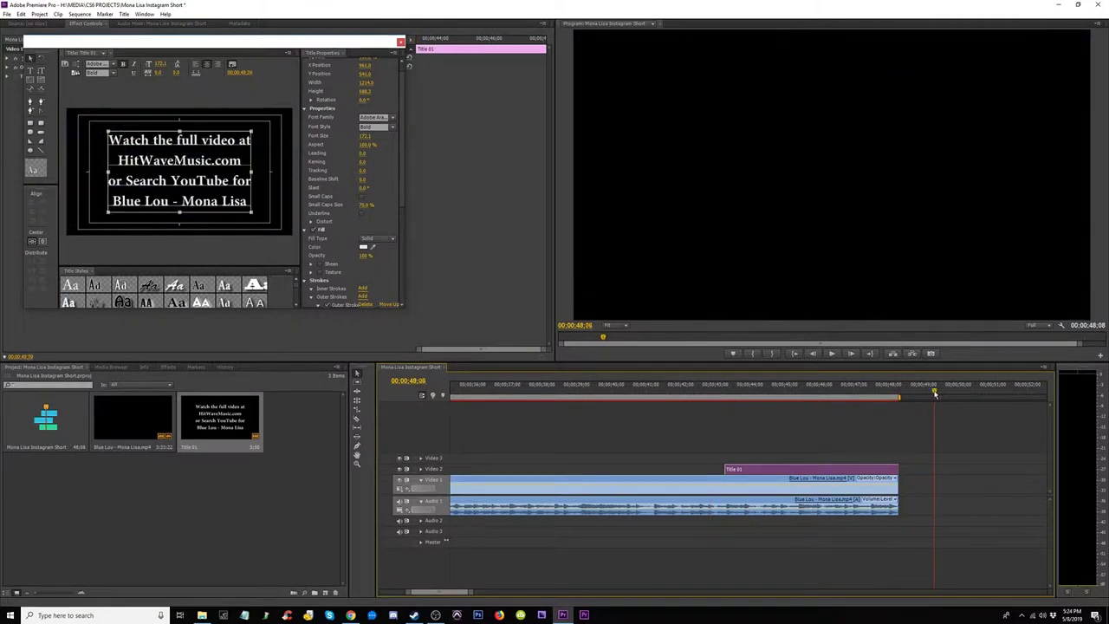
pyautogui.press('-')
pyautogui.press('=')
pyautogui.press('=')
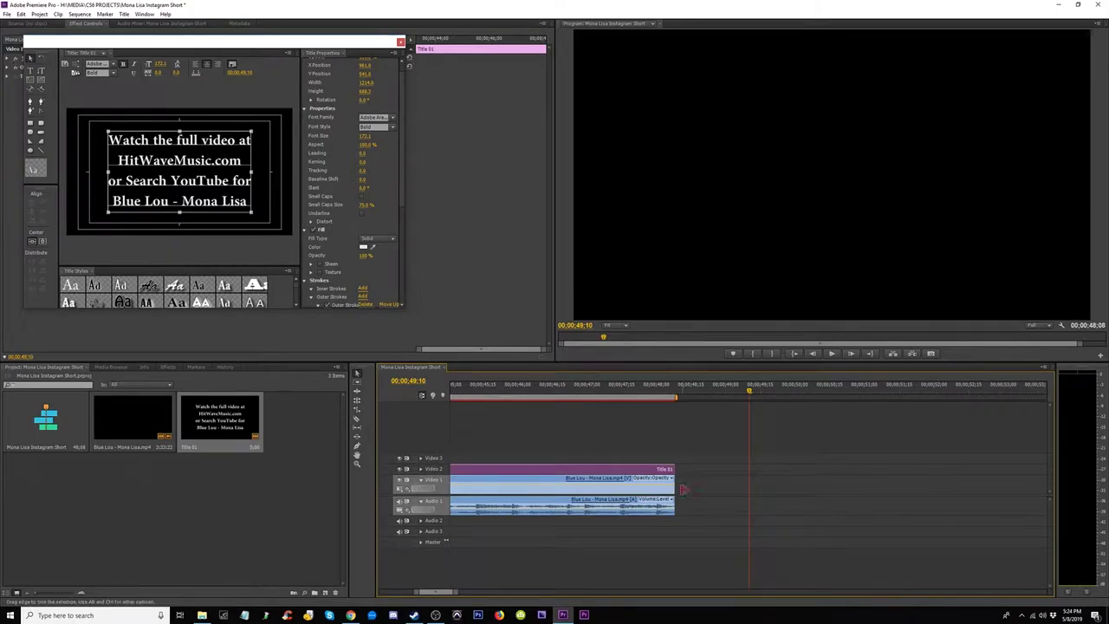
pyautogui.moveTo(674, 485); pyautogui.dragTo(918, 485)
# - Play the sequence from about 00;00;31;26 through the extended end of the clip to review the footage
pyautogui.click(946, 393)
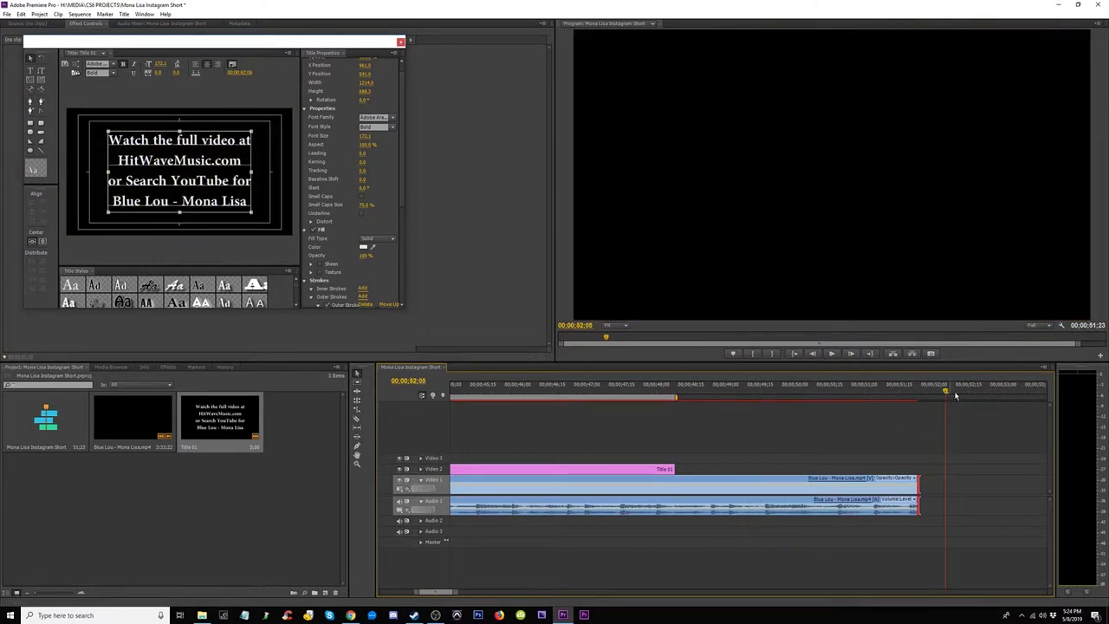
pyautogui.click(1006, 393)
pyautogui.press('-')
pyautogui.press('-')
pyautogui.press('-')
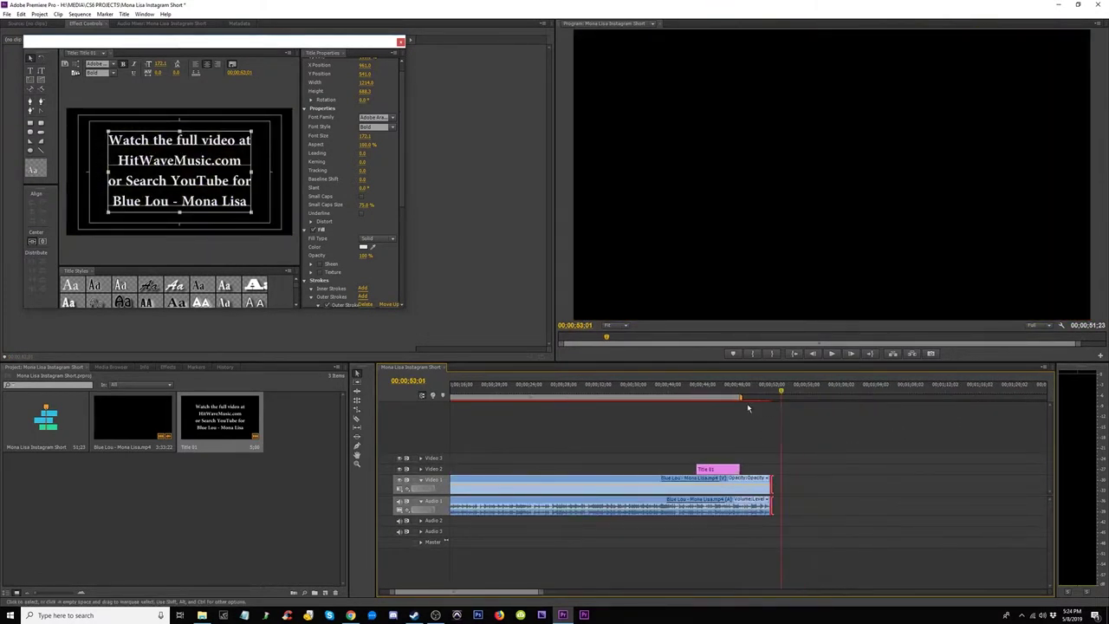
pyautogui.click(647, 388)
pyautogui.press('-')
pyautogui.moveTo(568, 389); pyautogui.dragTo(576, 391)
pyautogui.click(587, 391)
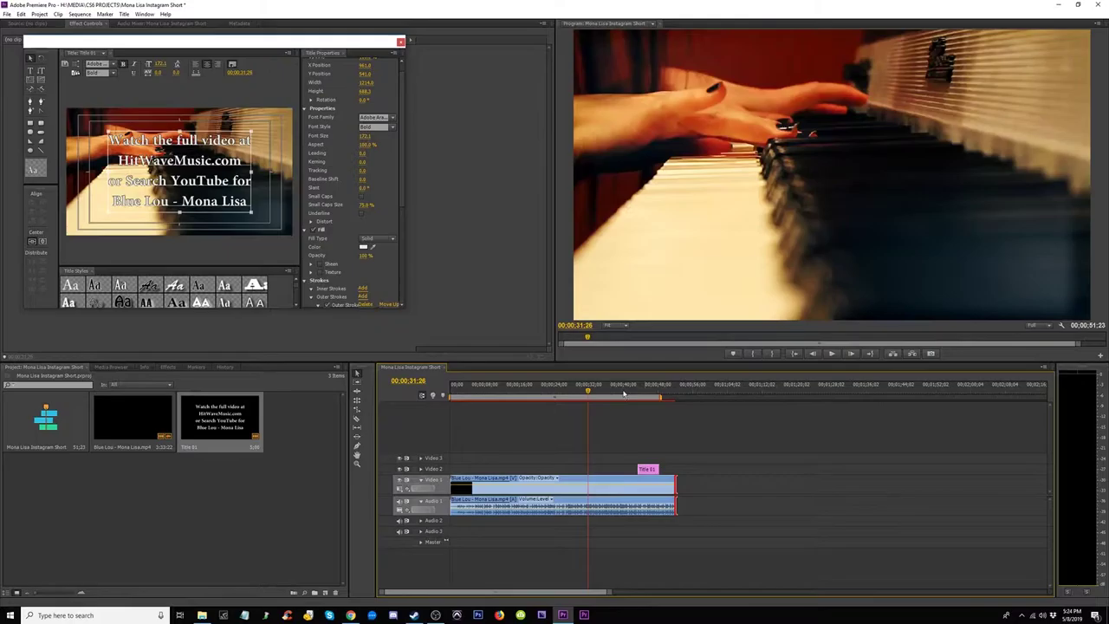
pyautogui.press('space')
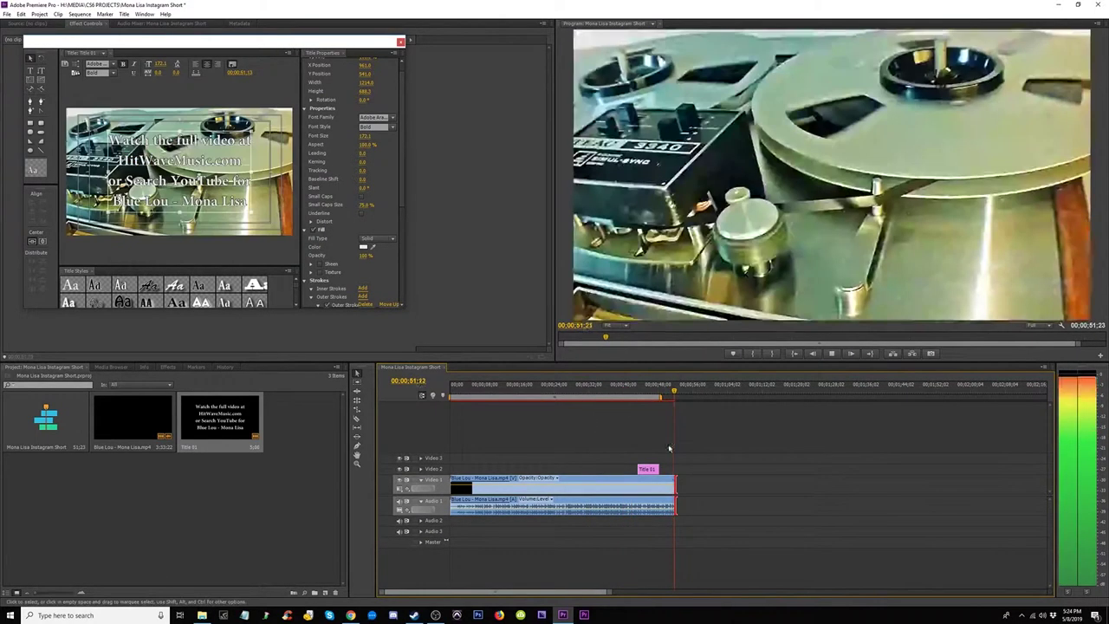
# - Cut about the first nine seconds of the clip, close the gap, and play from the new beginning
pyautogui.click(513, 394)
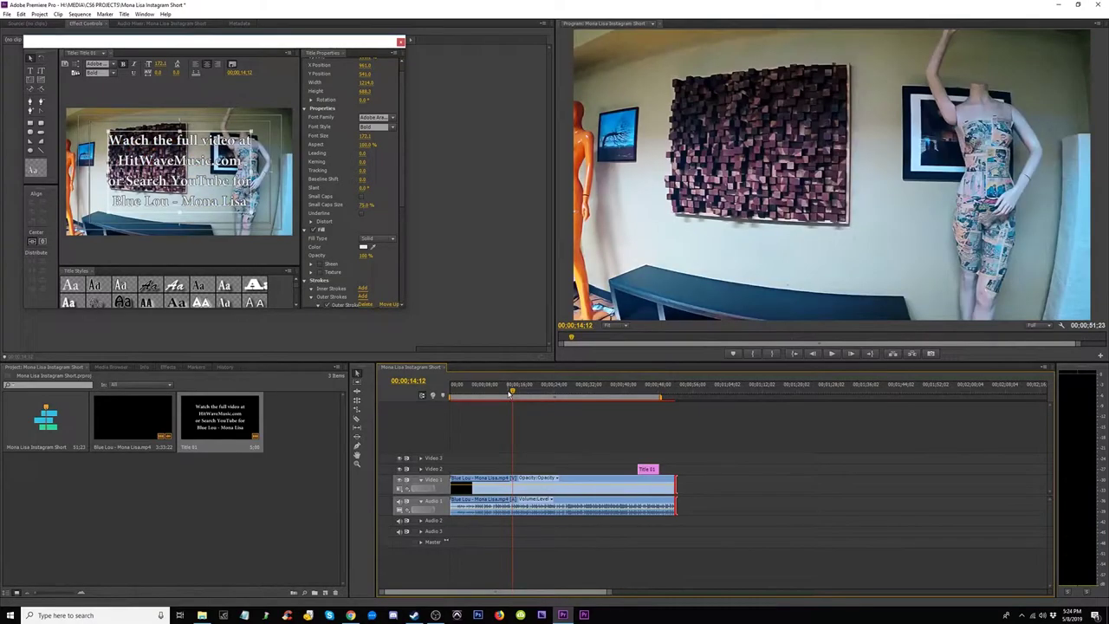
pyautogui.click(479, 392)
pyautogui.press('space')
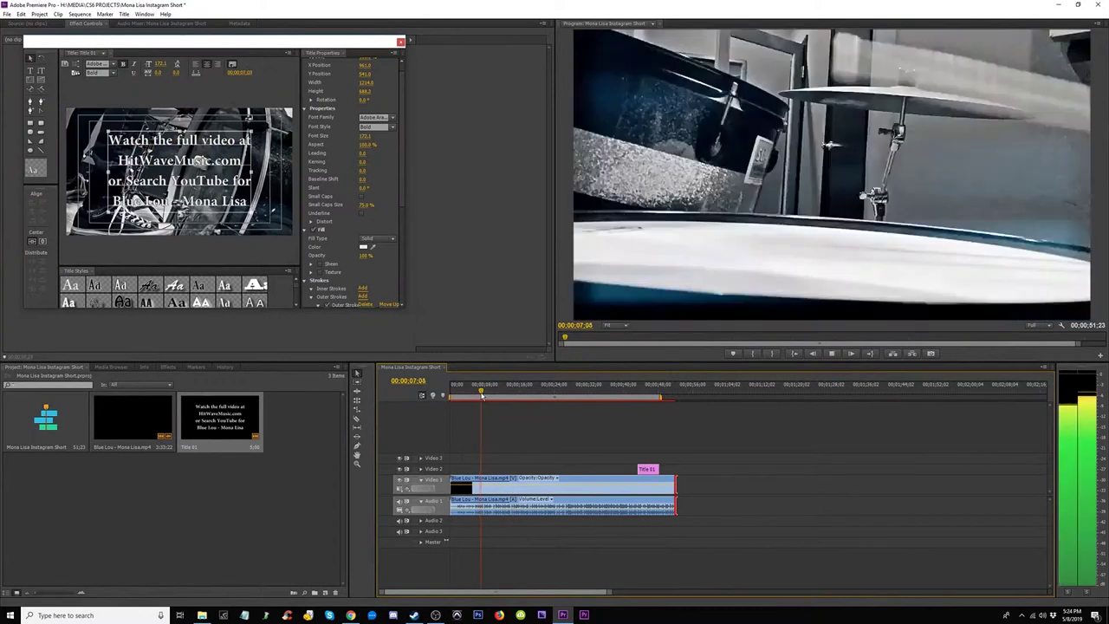
pyautogui.moveTo(487, 394); pyautogui.dragTo(491, 397)
pyautogui.moveTo(453, 490); pyautogui.dragTo(491, 491)
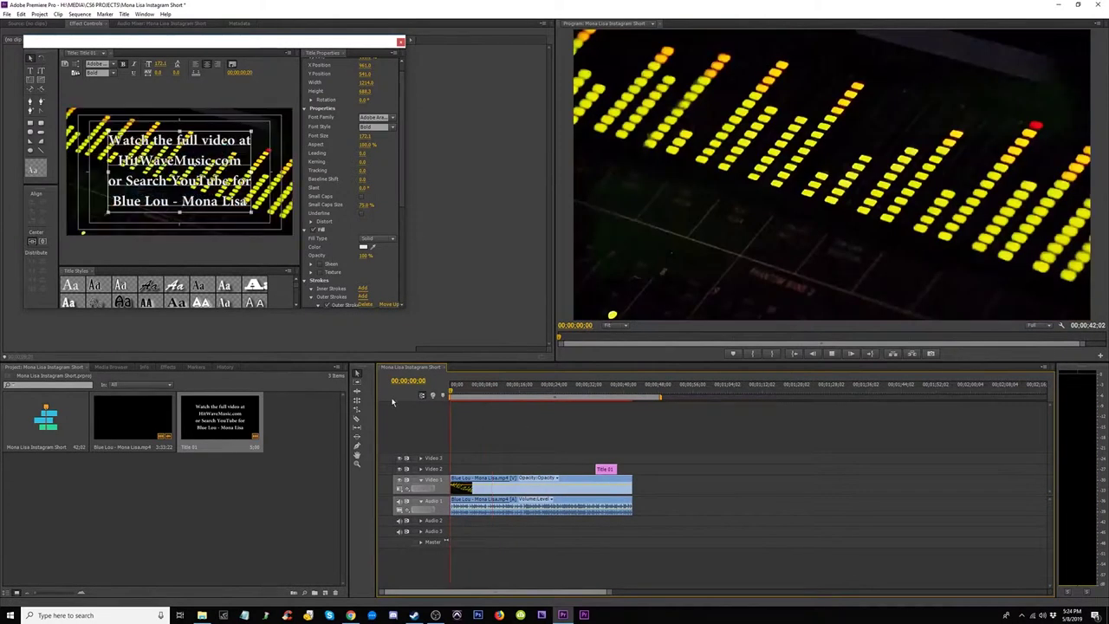
pyautogui.press('space')
# - Extend the clip's end to about 00;01;04;06 and play the footage from 00;00;44;21 onward
pyautogui.press('=')
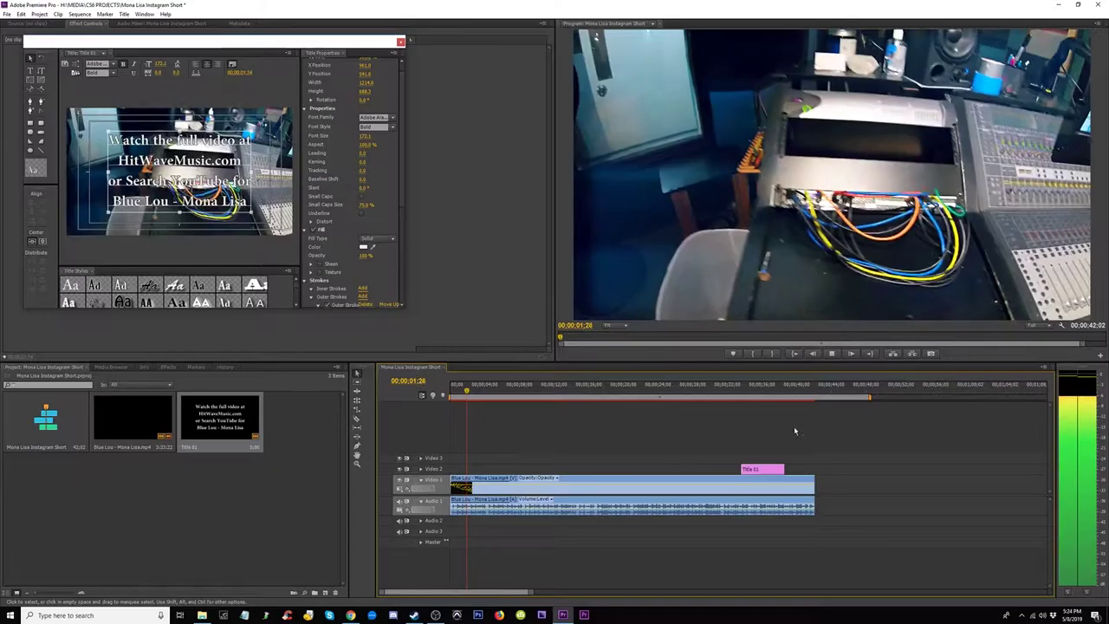
pyautogui.click(837, 386)
pyautogui.moveTo(813, 493); pyautogui.dragTo(1005, 493)
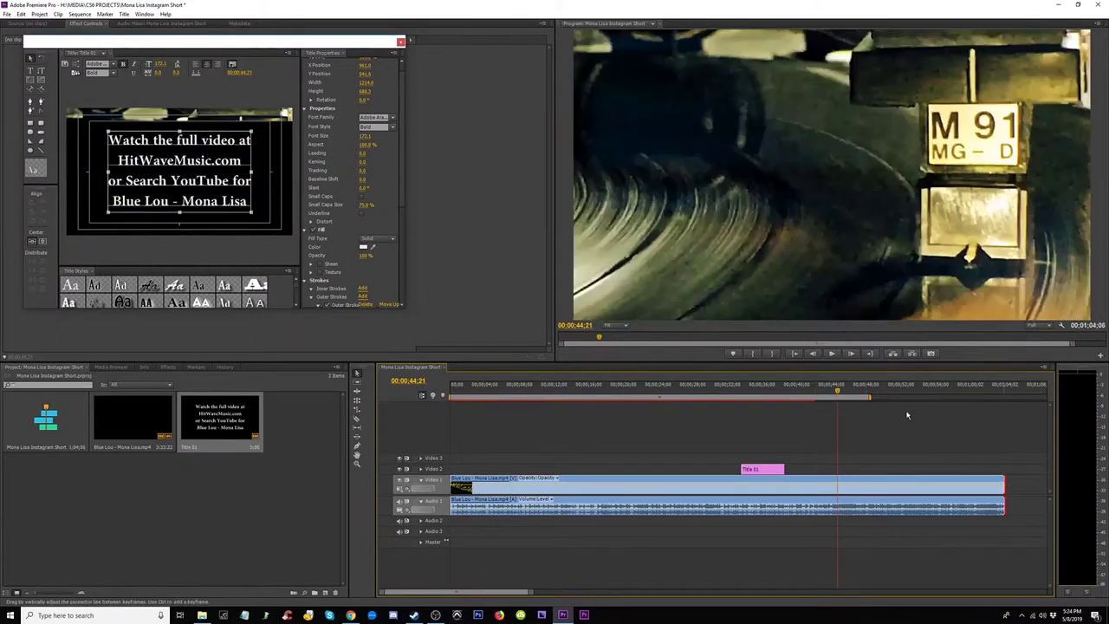
pyautogui.press('space')
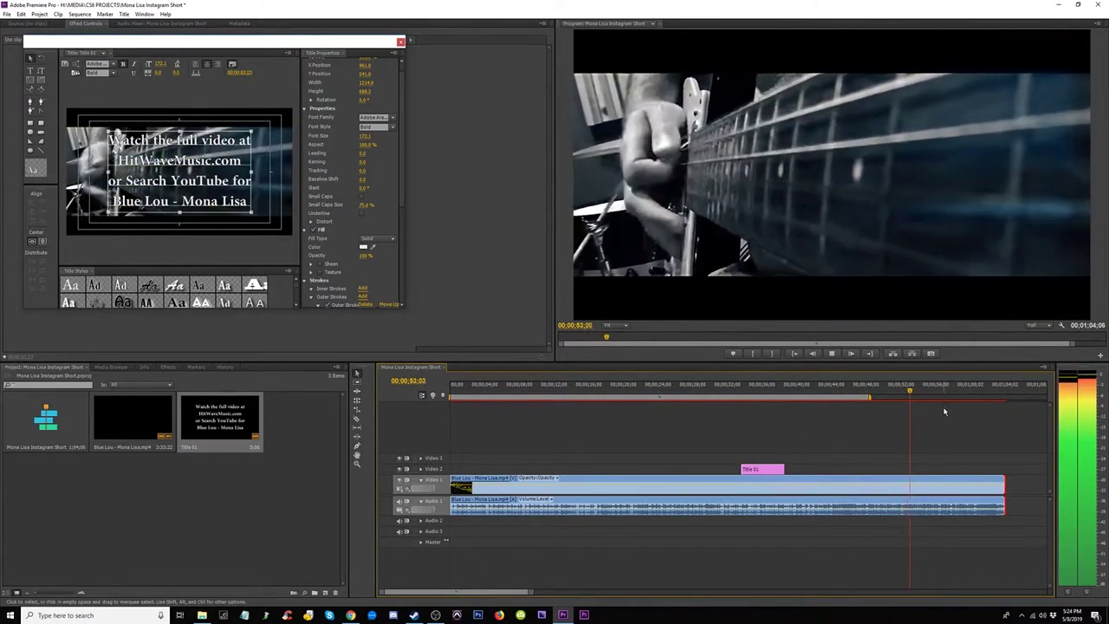
pyautogui.press('space')
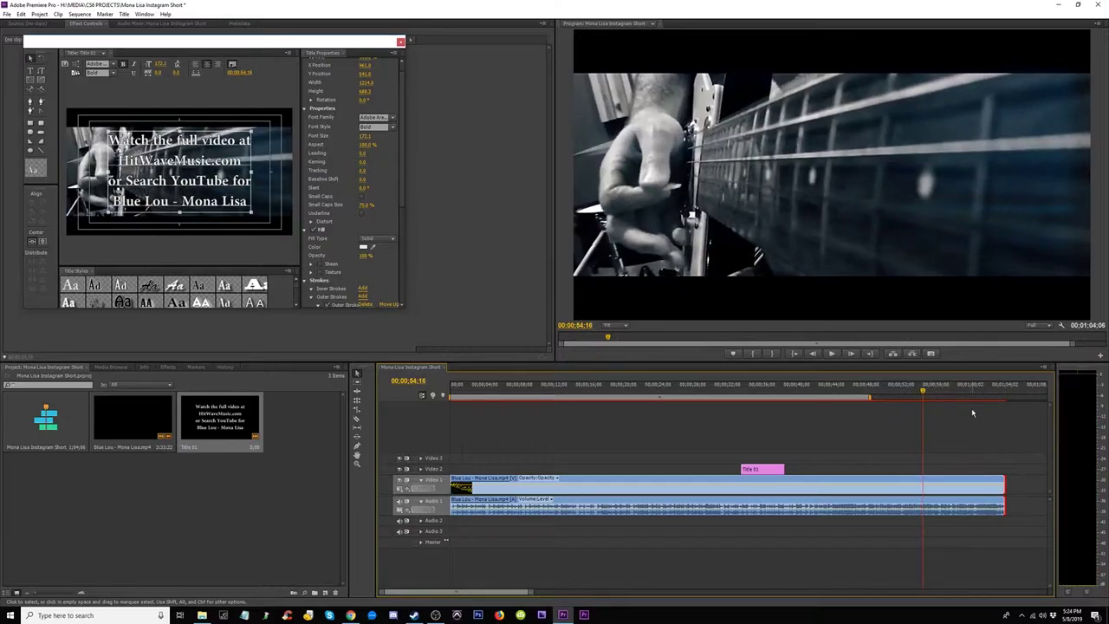
pyautogui.press('space')
pyautogui.press('space')
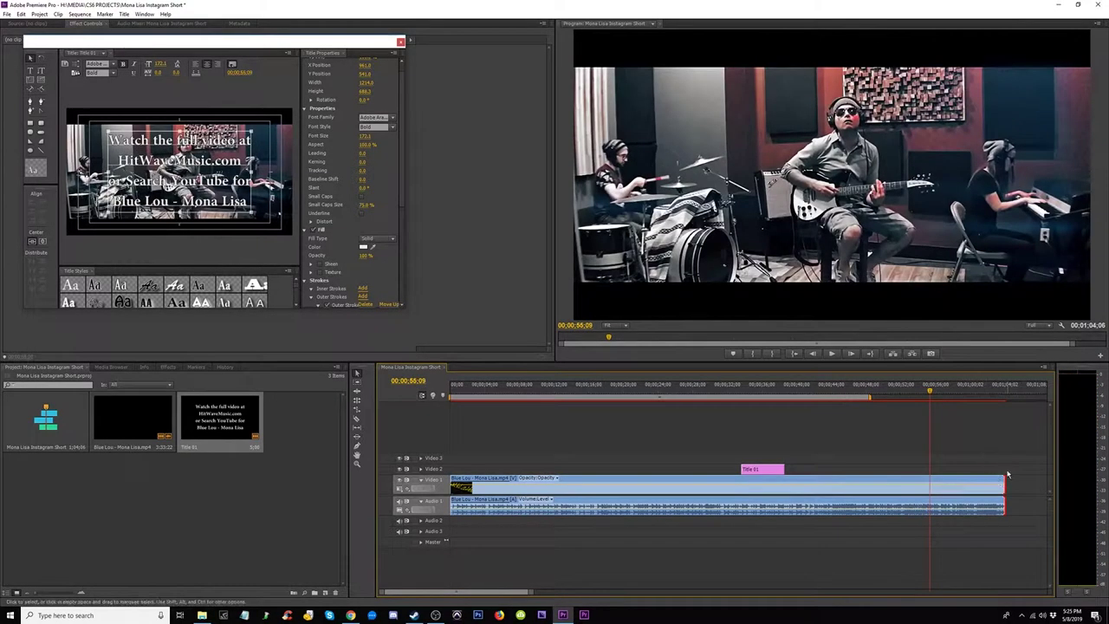
pyautogui.press('space')
pyautogui.press('space')
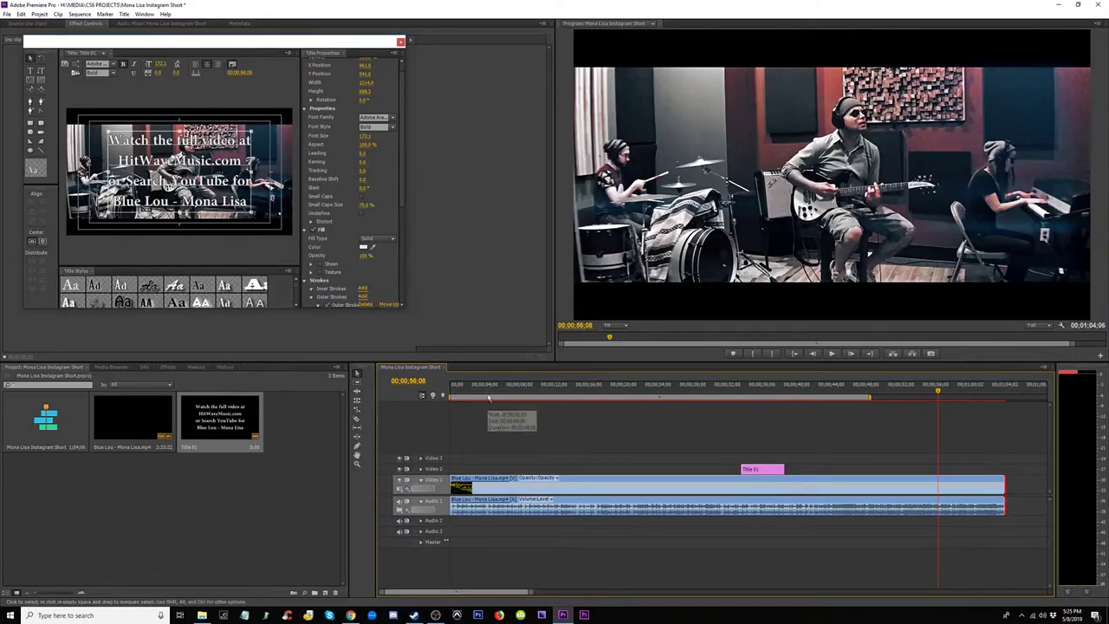
# - Play the sequence from the beginning and split the clip with the Razor tool at 00;00;16;28
pyautogui.press('Home')
pyautogui.press('space')
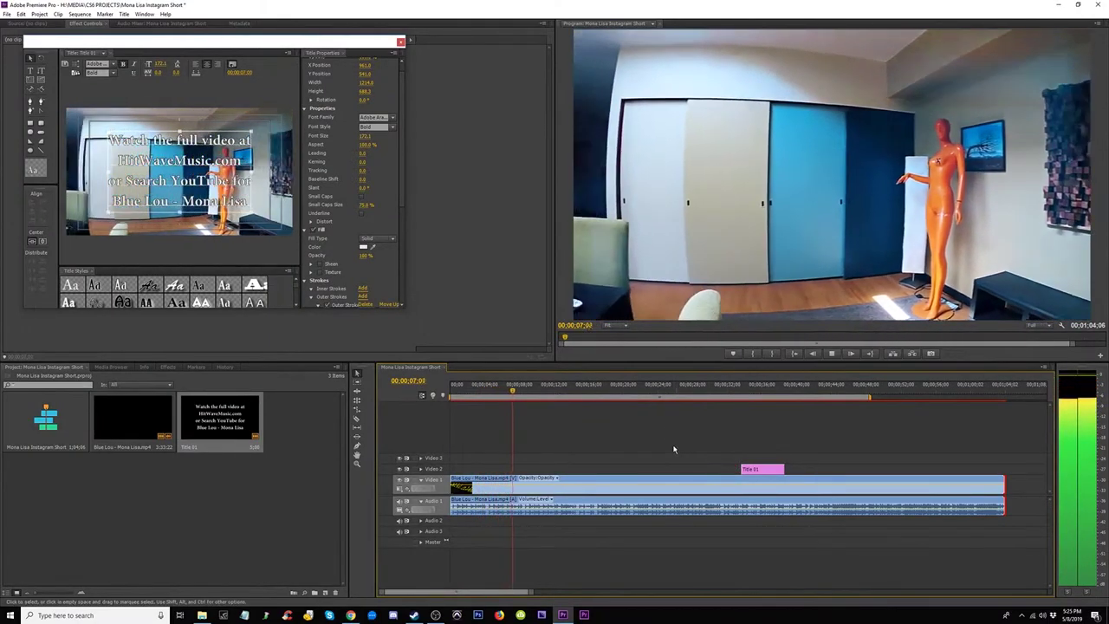
pyautogui.press('c')
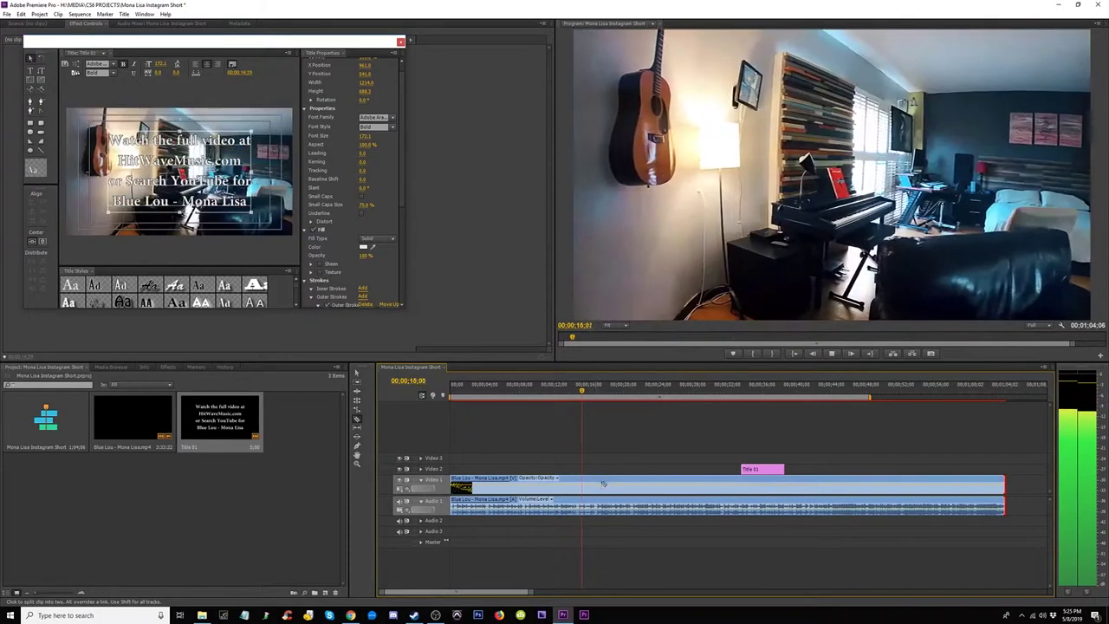
pyautogui.press('space')
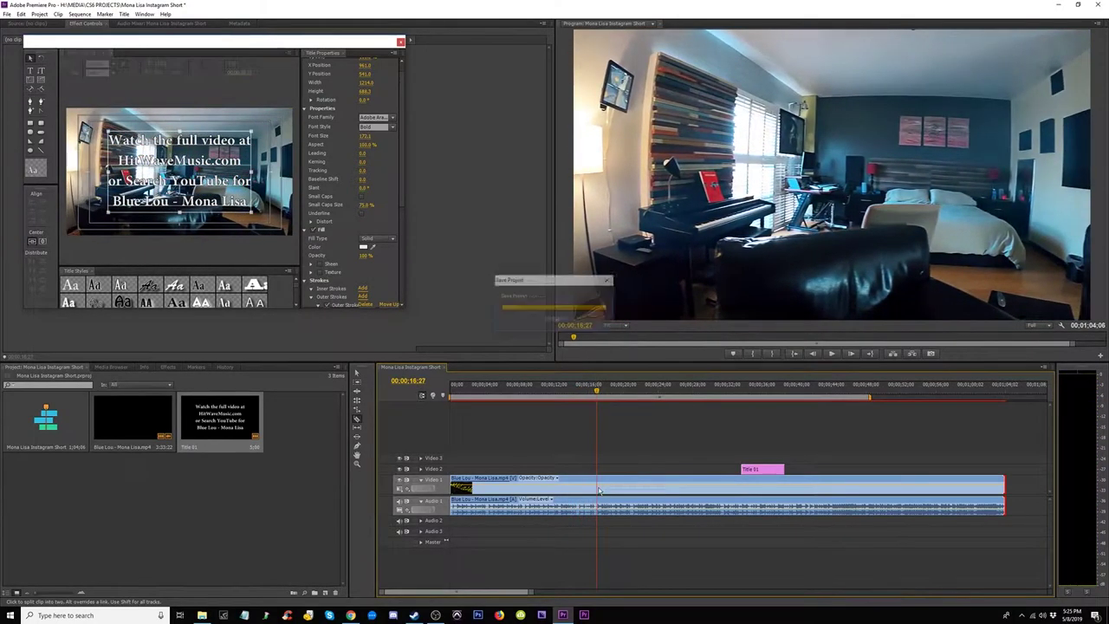
pyautogui.press('=')
pyautogui.press('=')
pyautogui.press('=')
pyautogui.press('=')
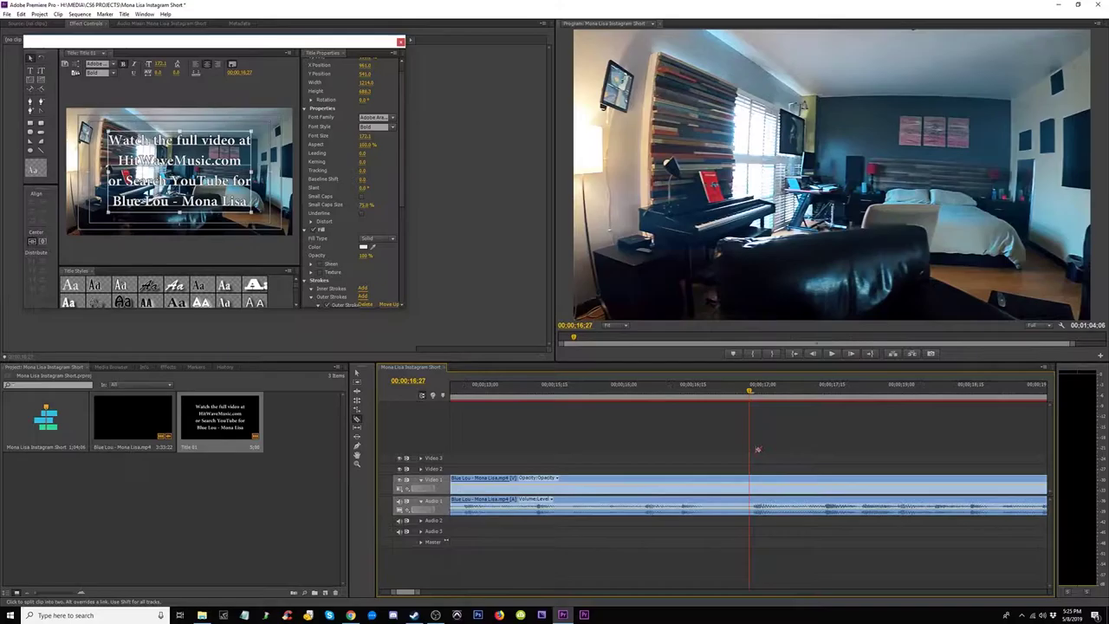
pyautogui.press('Right')
pyautogui.click(753, 487)
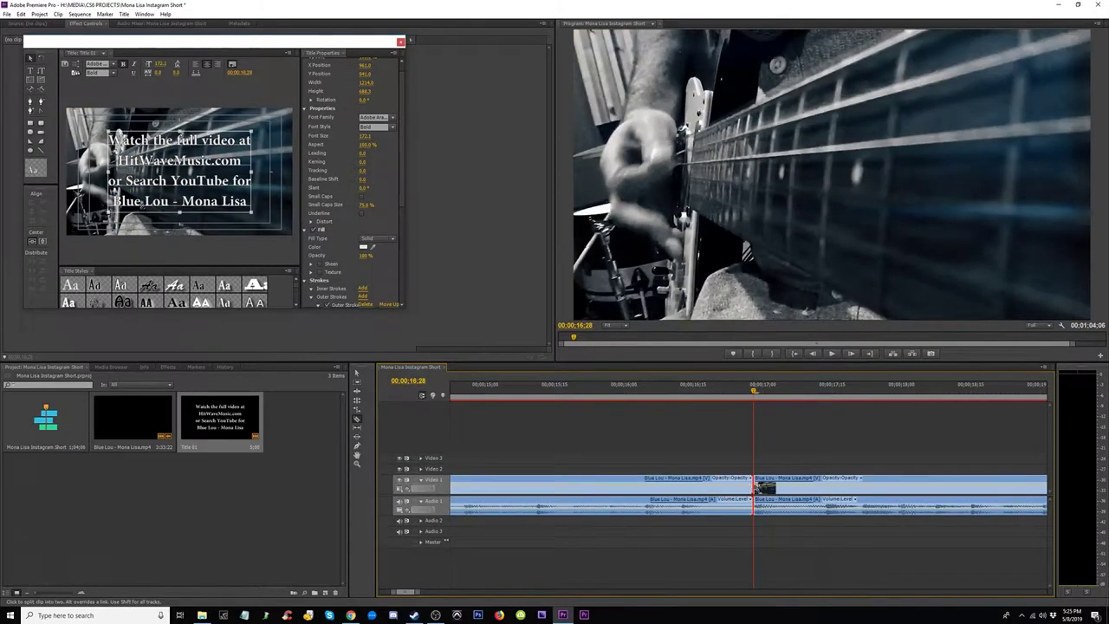
# - Play the second segment and split it with the Razor tool at 00;00;33;18
pyautogui.press('-')
pyautogui.press('-')
pyautogui.press('-')
pyautogui.press('-')
pyautogui.press('-')
pyautogui.click(569, 389)
pyautogui.press('space')
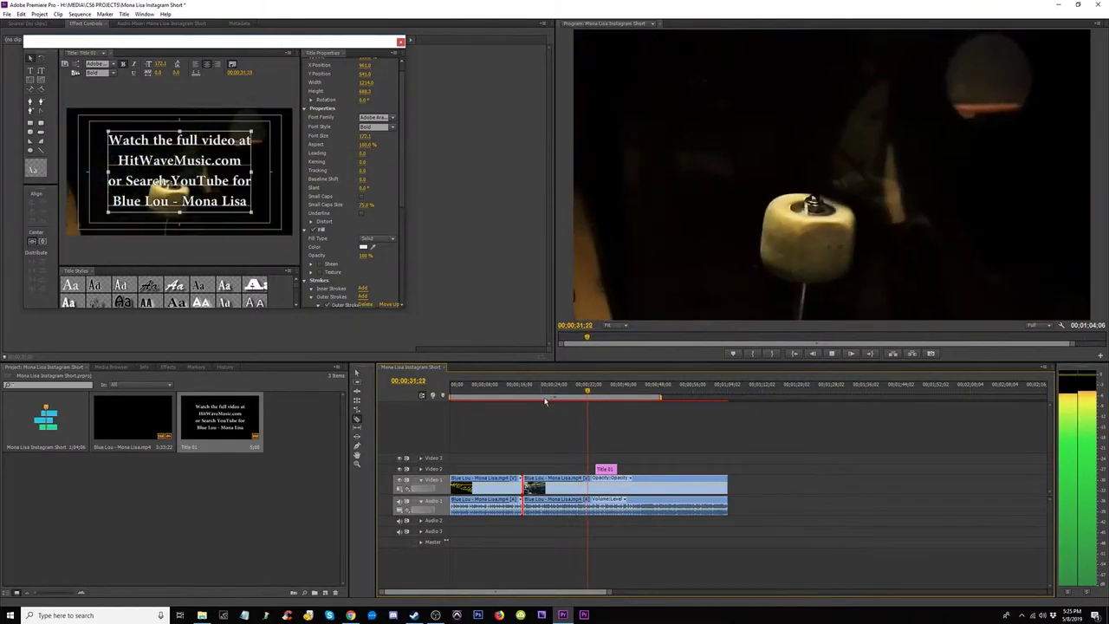
pyautogui.press('space')
pyautogui.press('c')
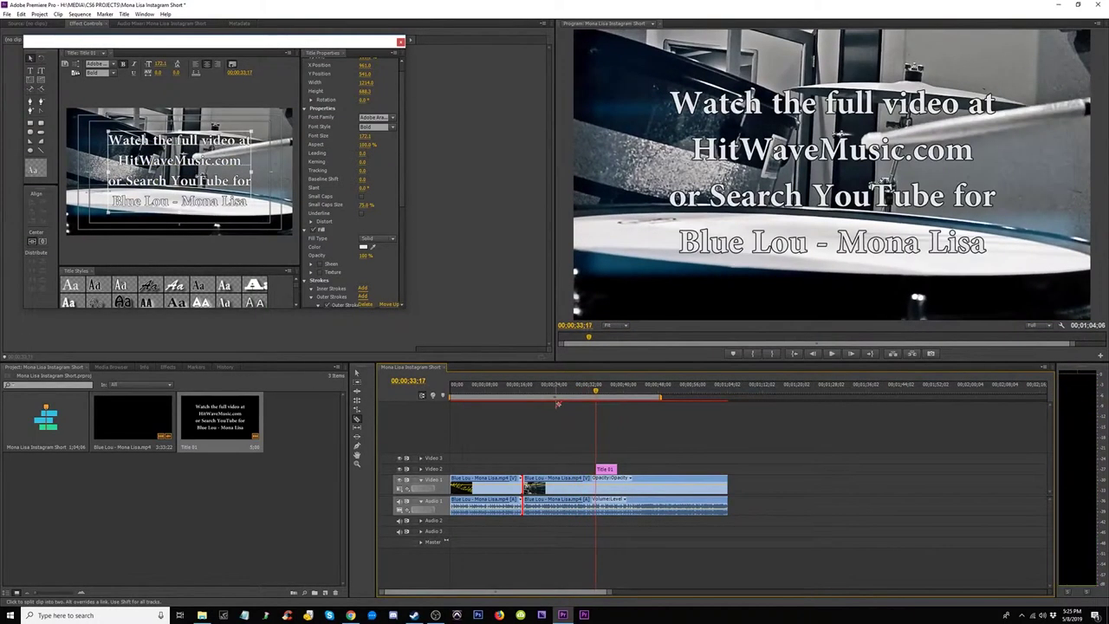
pyautogui.press('=')
pyautogui.press('=')
pyautogui.press('=')
pyautogui.press('=')
pyautogui.press('=')
pyautogui.press('=')
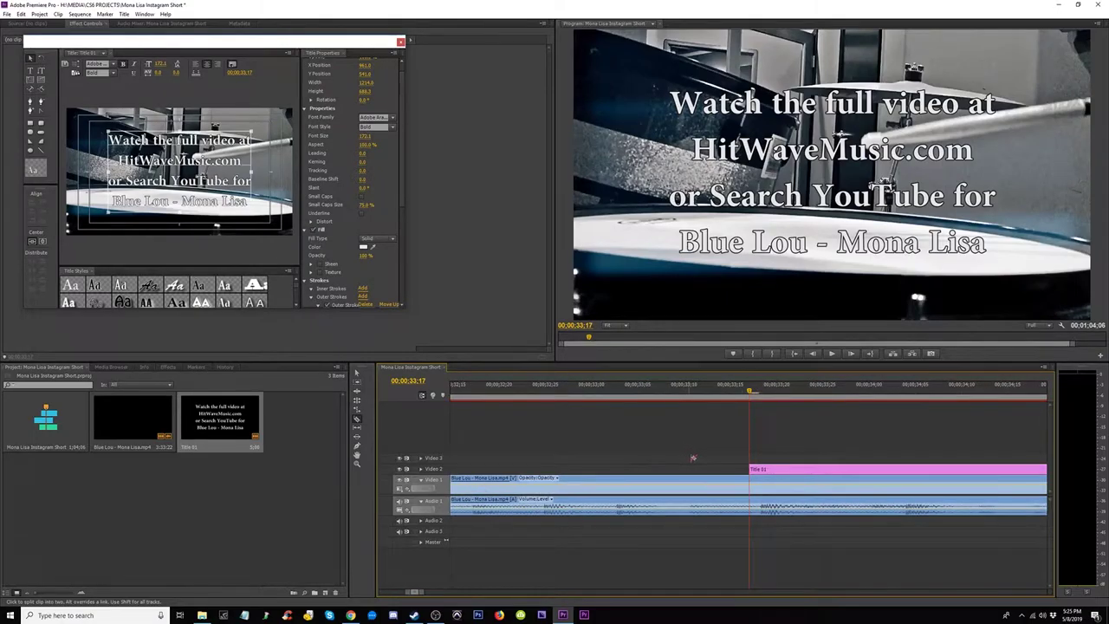
pyautogui.press('Right')
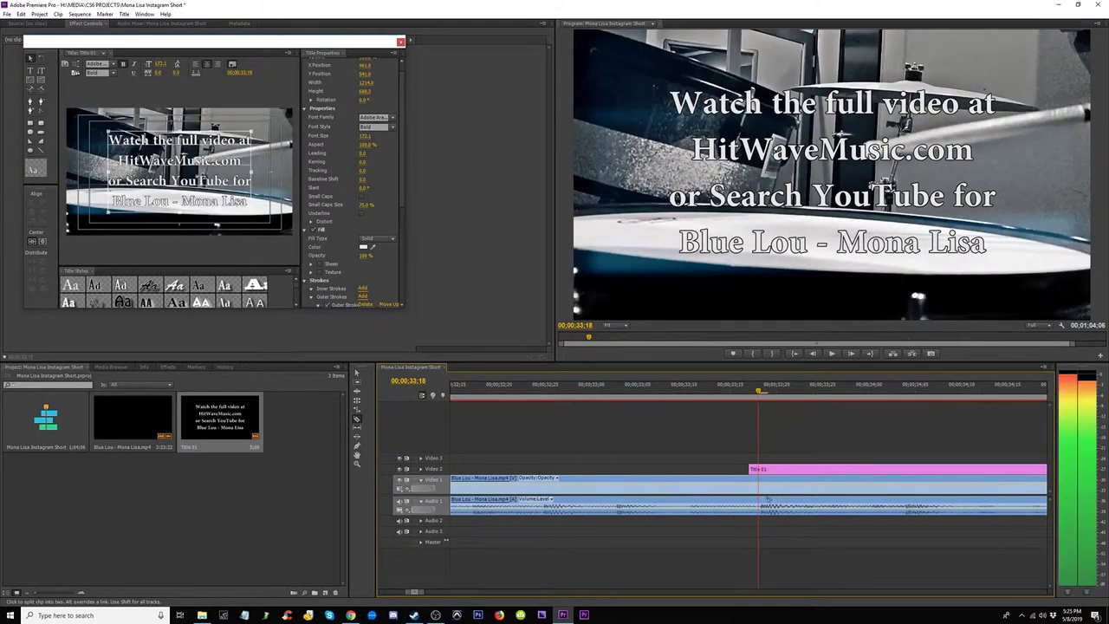
pyautogui.click(760, 488)
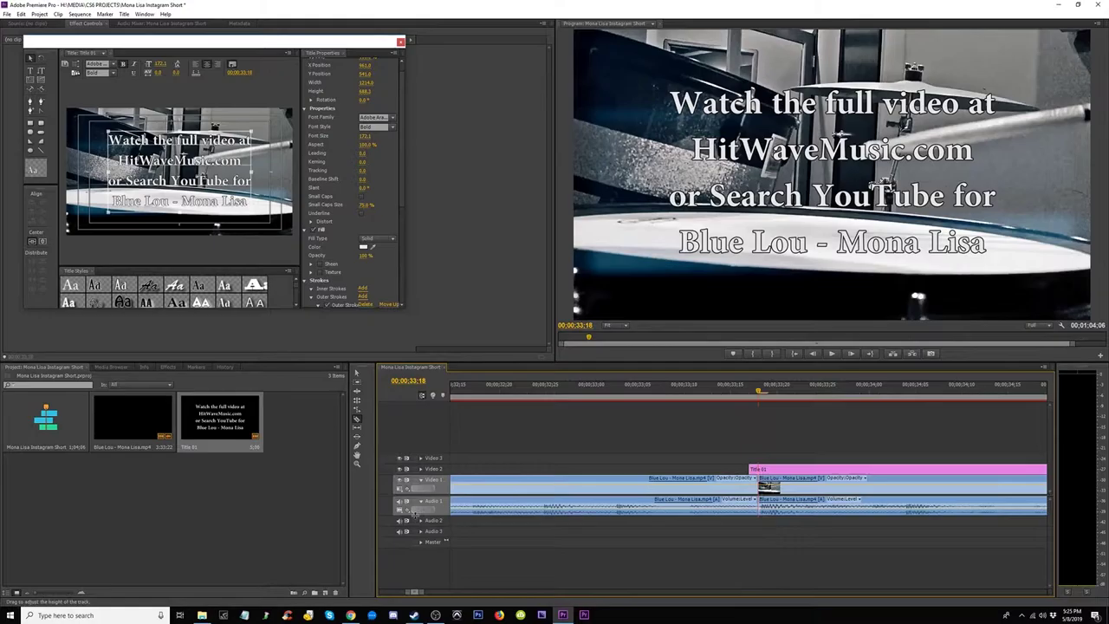
# - Increase the height of the Audio 1 track to enlarge its waveform
pyautogui.moveTo(414, 513); pyautogui.dragTo(422, 559)
pyautogui.press('-')
pyautogui.press('-')
pyautogui.press('-')
pyautogui.press('-')
pyautogui.press('-')
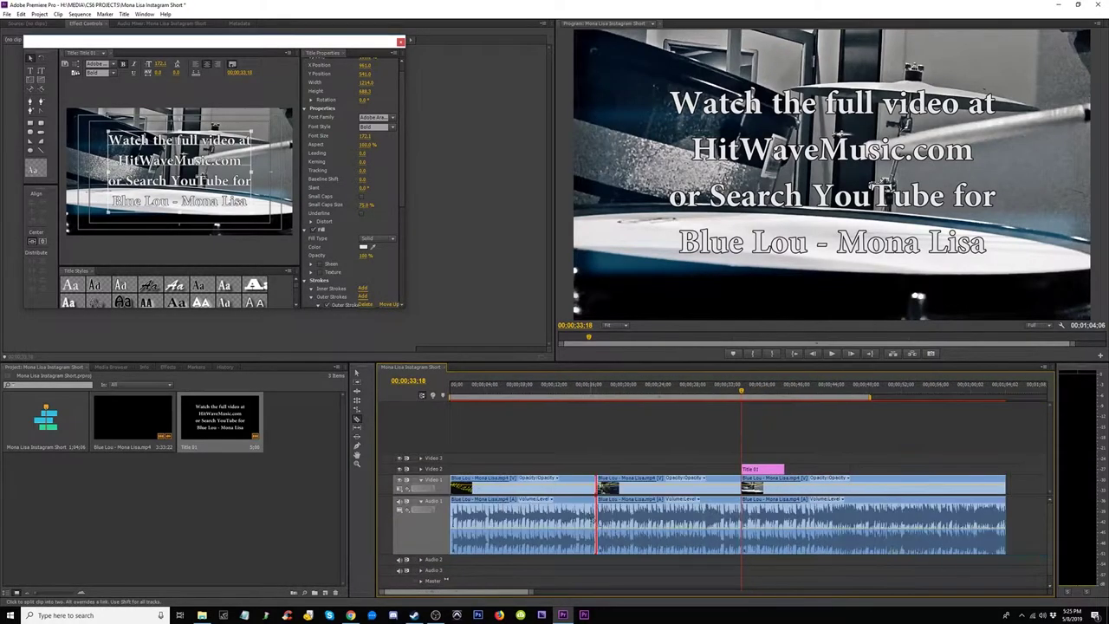
# - Ripple delete the middle segment between the two cuts and play across the join
pyautogui.press('v')
pyautogui.click(688, 518)
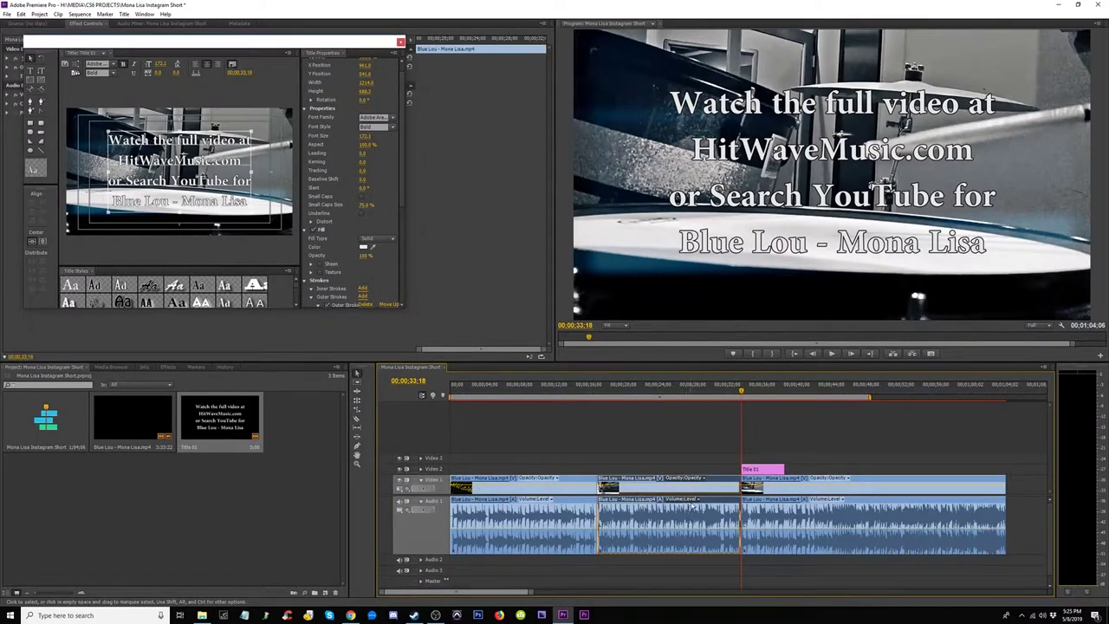
pyautogui.hotkey('shift', 'Delete')
pyautogui.click(590, 389)
pyautogui.press('space')
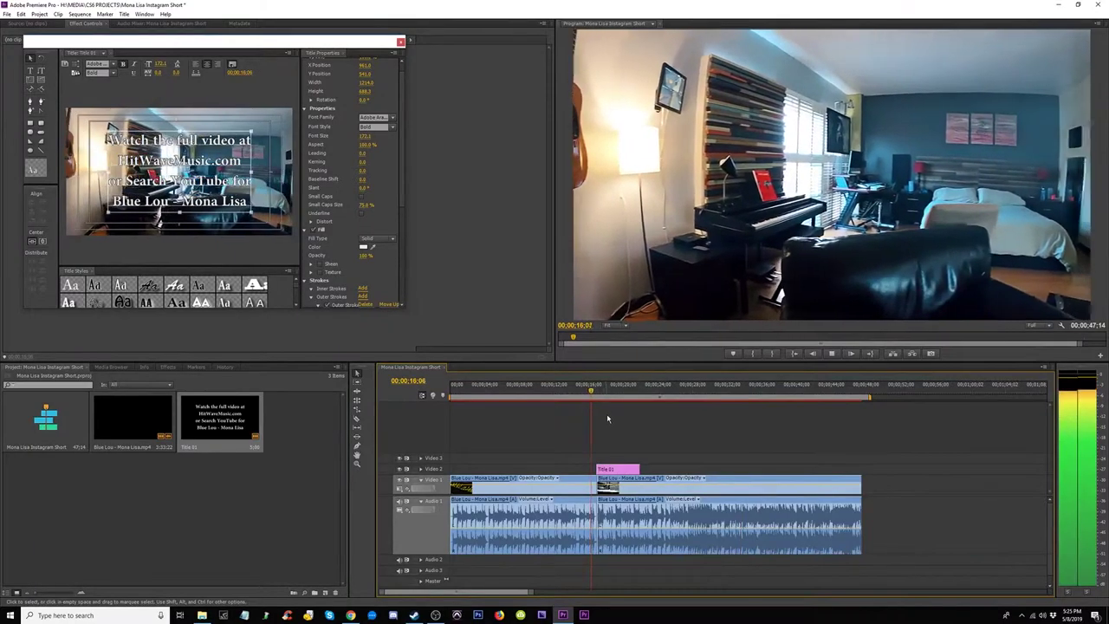
# - Move Title 01 on Video 2 to start at about 42 seconds and extend the last clip's end to about 00;01;06;06
pyautogui.press('=')
pyautogui.moveTo(770, 468); pyautogui.dragTo(919, 469)
pyautogui.press('-')
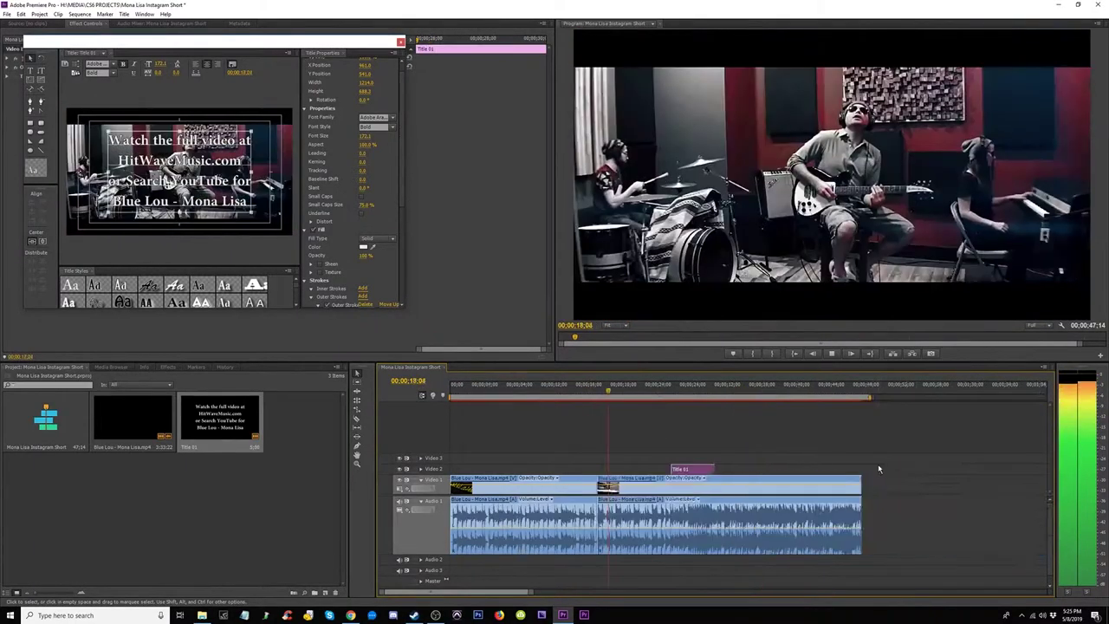
pyautogui.press('-')
pyautogui.moveTo(574, 469); pyautogui.dragTo(747, 489)
# - Play the sequence at several points between about 42 and 51 seconds to find a suitable ending
pyautogui.click(647, 391)
pyautogui.press('space')
pyautogui.press('space')
pyautogui.click(668, 392)
pyautogui.press('space')
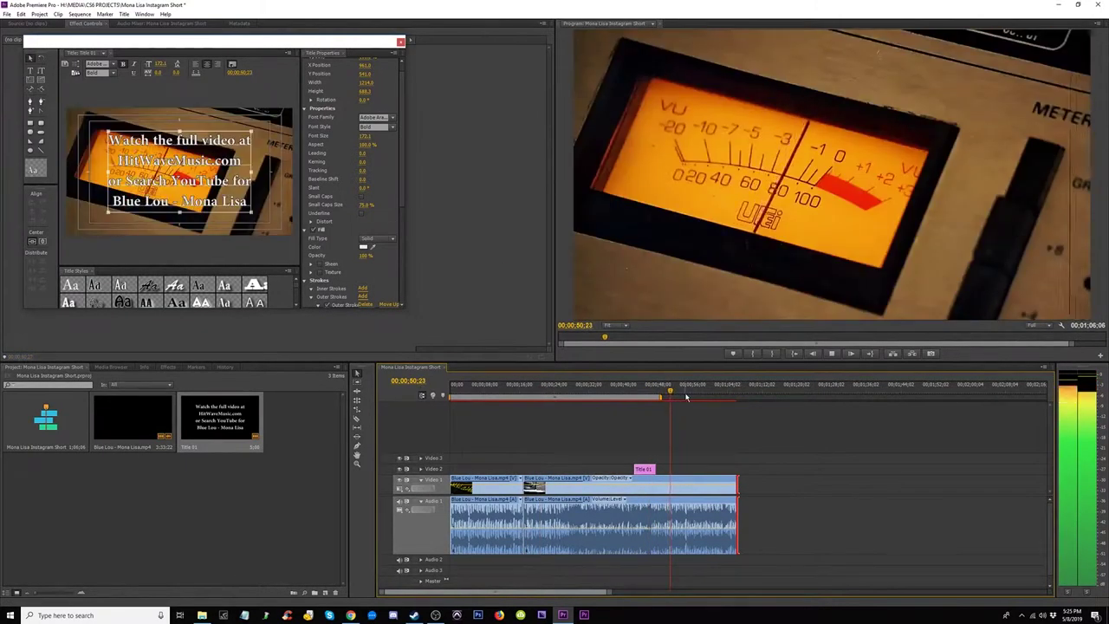
pyautogui.click(650, 391)
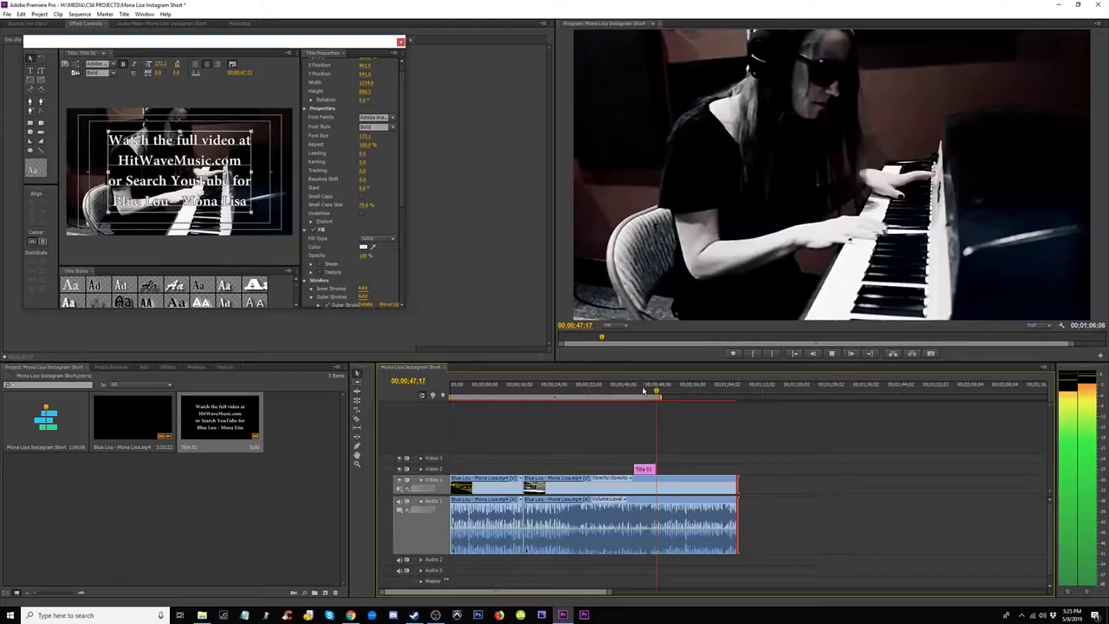
pyautogui.click(638, 396)
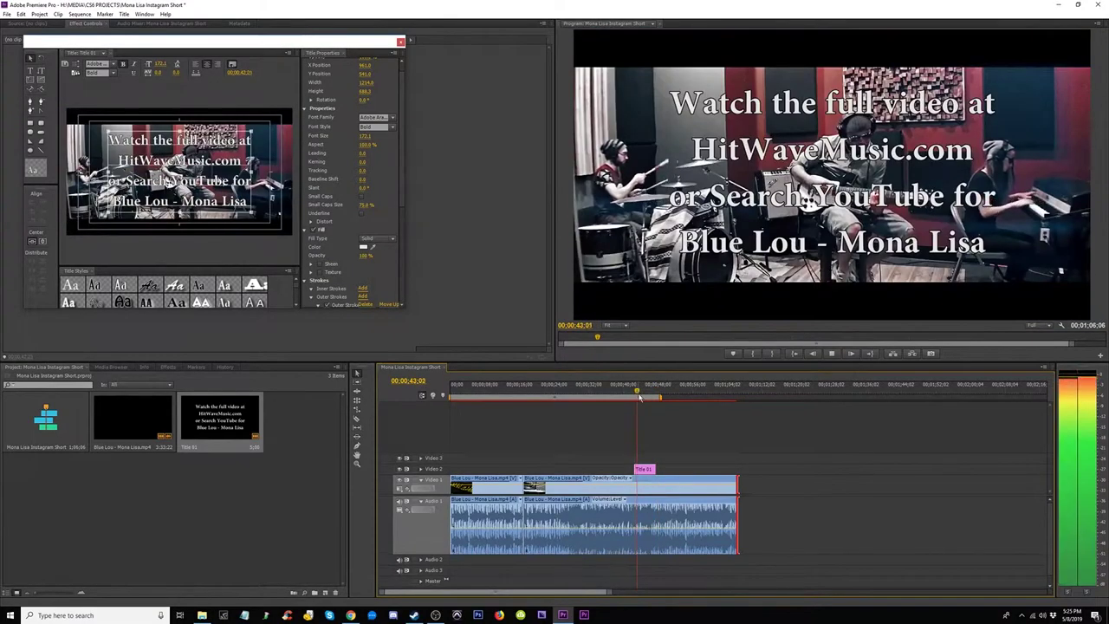
# - Split the last Blue Lou - Mona Lisa clip at 00;00;46;04, beneath Title 01
pyautogui.press('=')
pyautogui.press('=')
pyautogui.press('=')
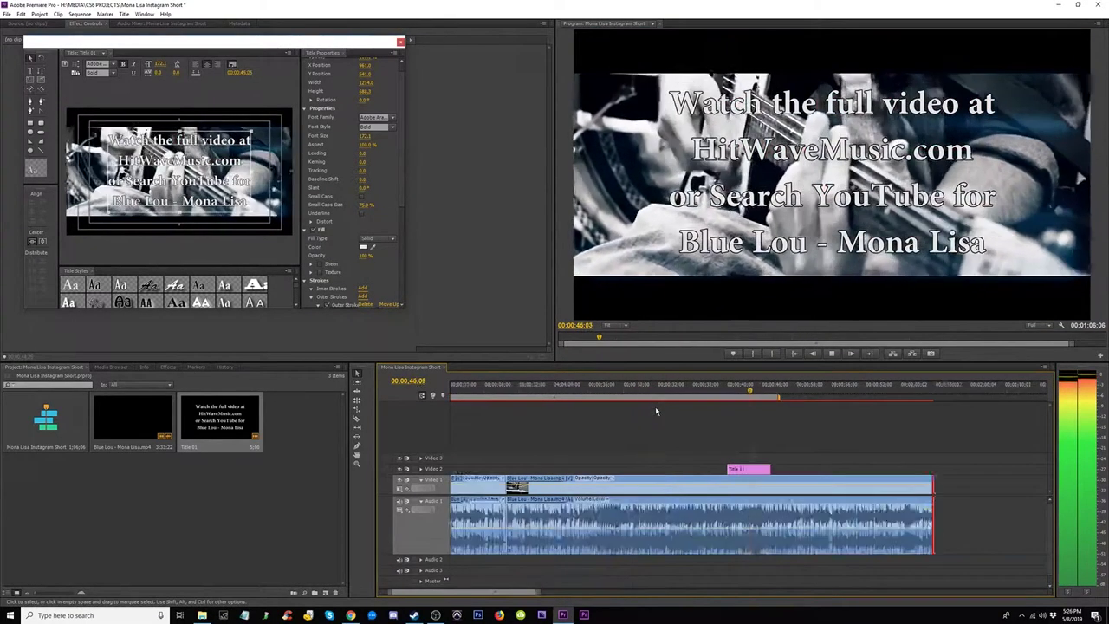
pyautogui.press('space')
pyautogui.press('=')
pyautogui.press('=')
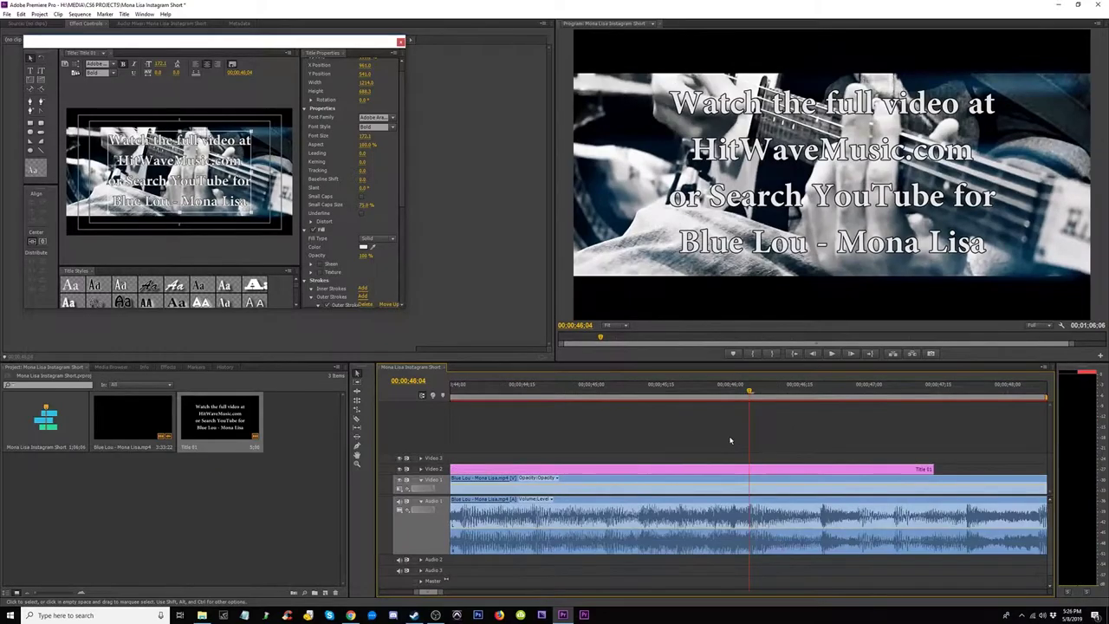
pyautogui.click(733, 394)
pyautogui.moveTo(732, 395); pyautogui.dragTo(750, 397)
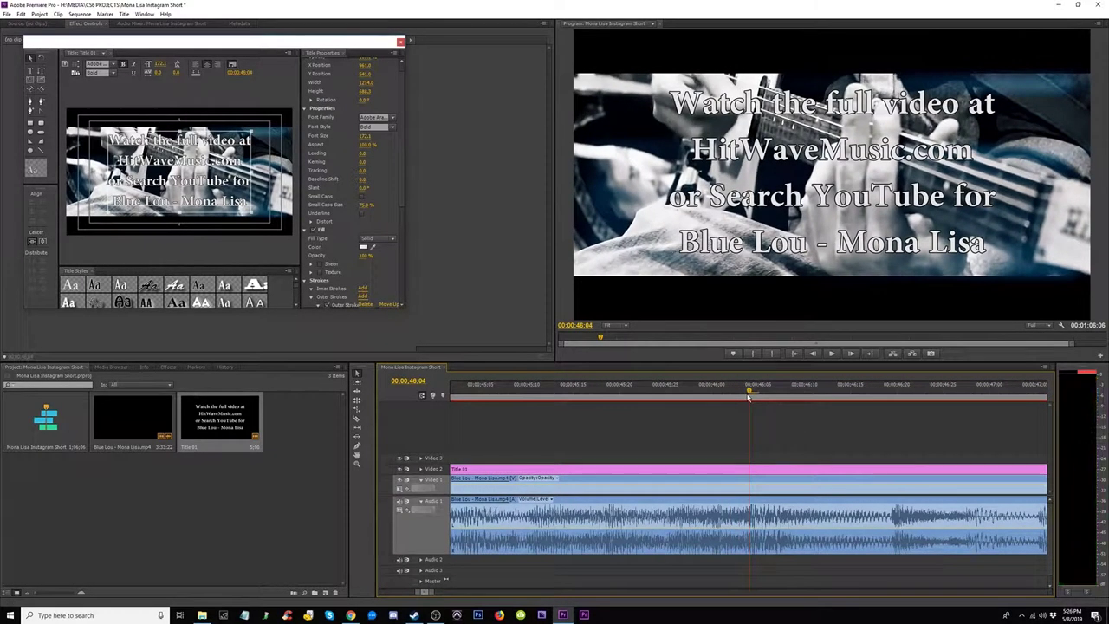
pyautogui.press('-')
pyautogui.press('-')
pyautogui.press('-')
pyautogui.press('-')
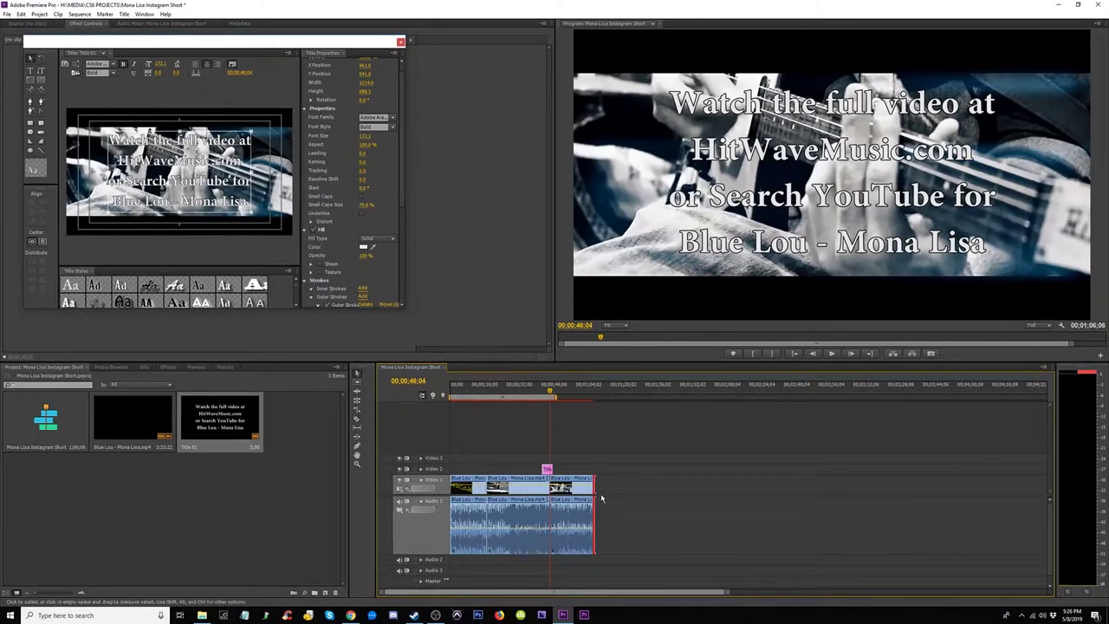
# - Extend the last clip's end to about 00;03;07;11 and play around 00;01;52 to find a new starting point
pyautogui.moveTo(597, 485); pyautogui.dragTo(857, 485)
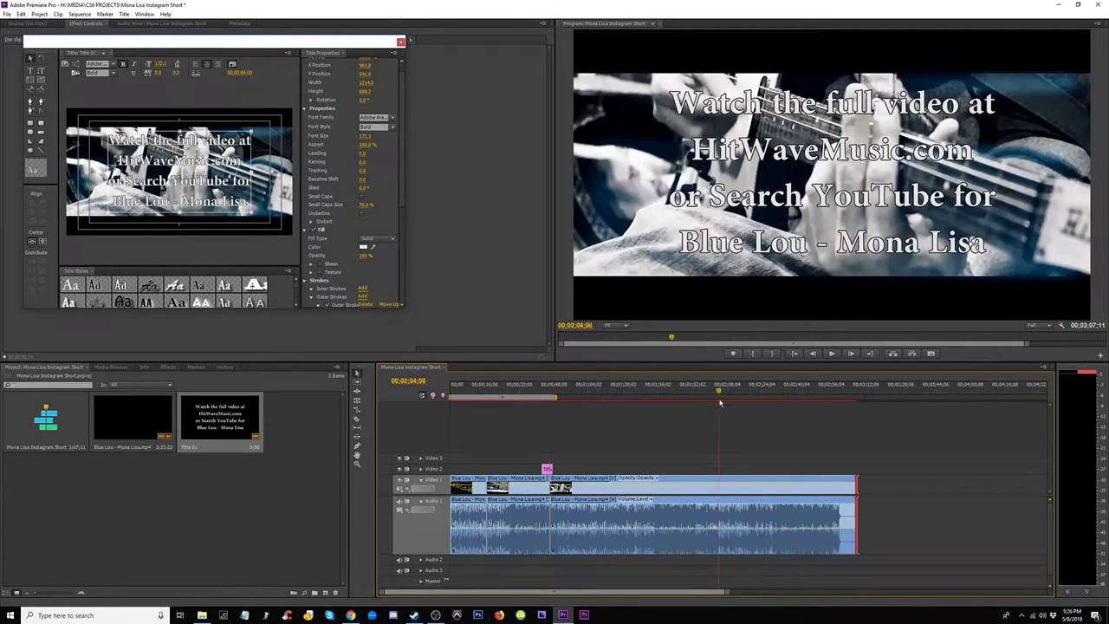
pyautogui.press('space')
pyautogui.click(704, 392)
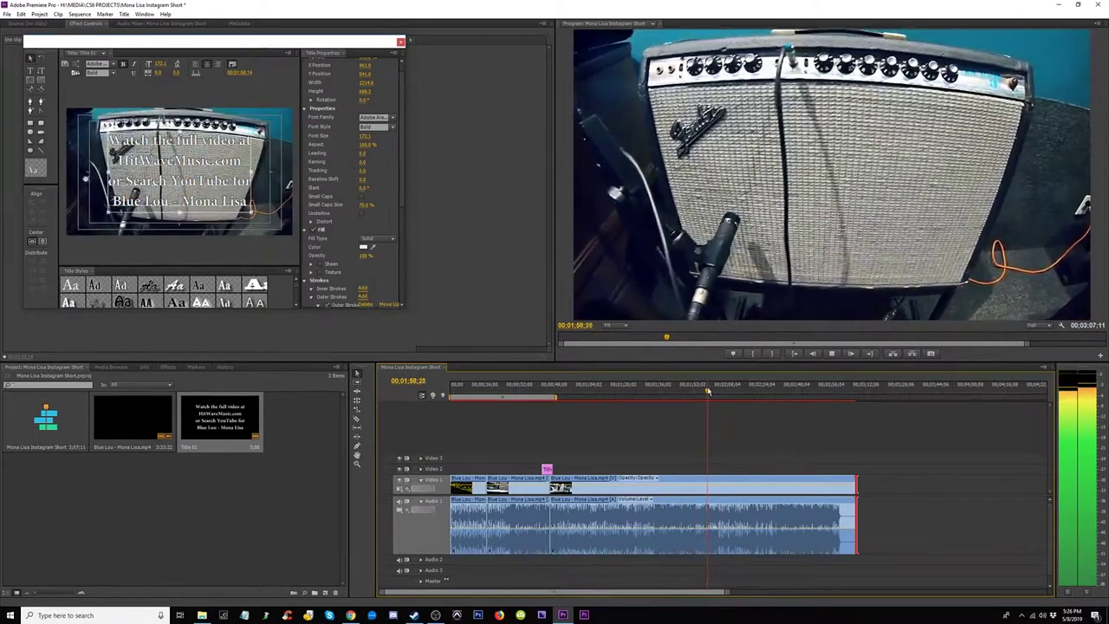
pyautogui.click(694, 393)
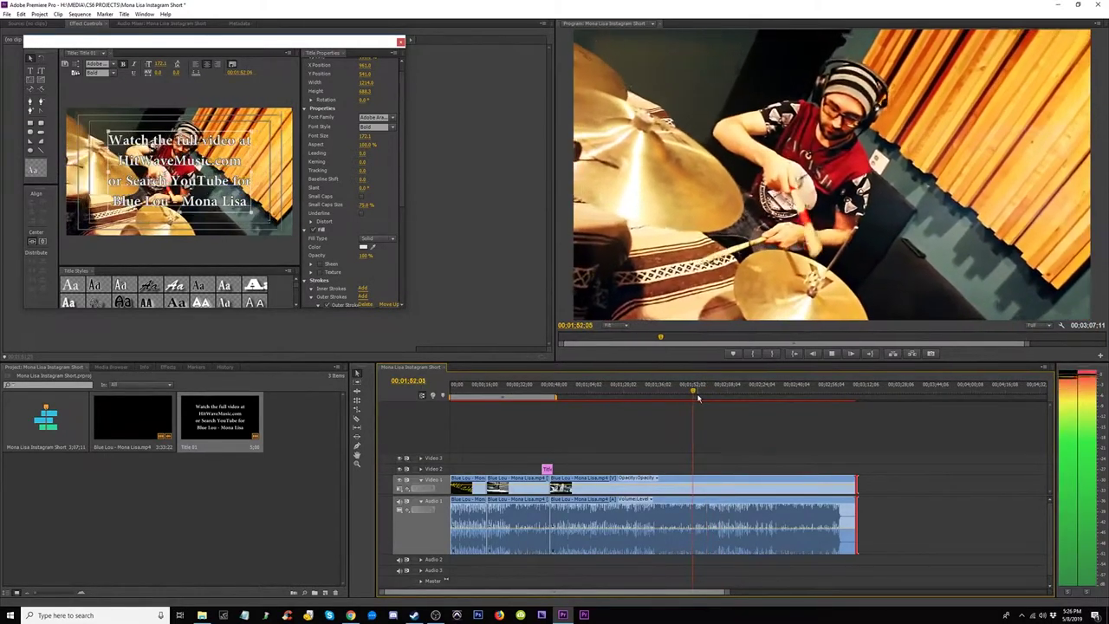
pyautogui.press('space')
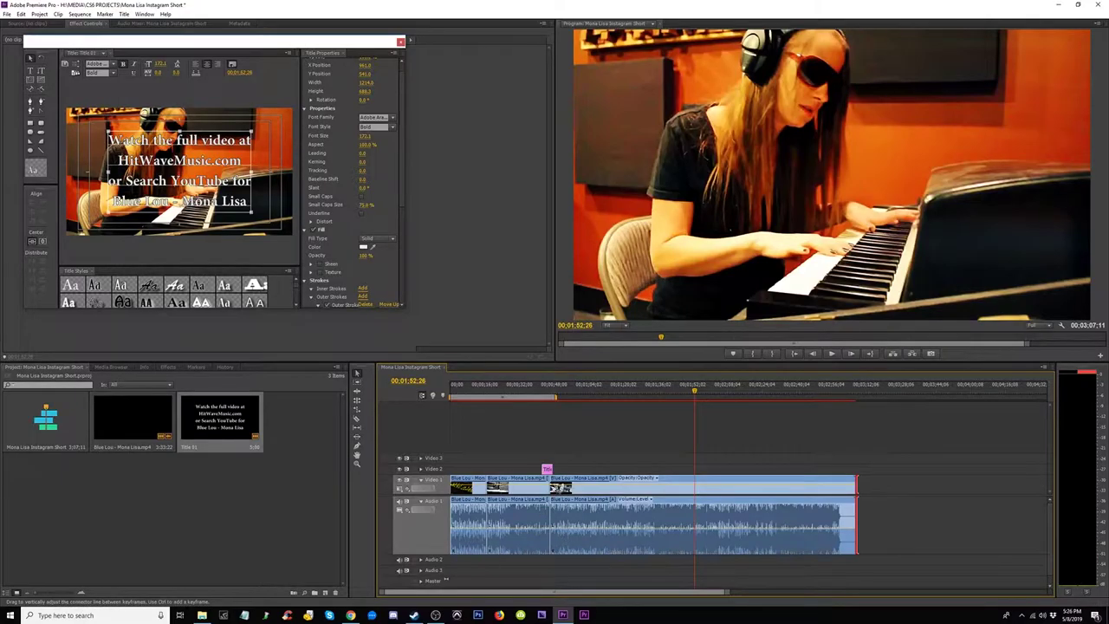
# - Trim the start of the last clip to 00;01;52;28, lining it up with the beat
pyautogui.moveTo(609, 490); pyautogui.dragTo(696, 489)
pyautogui.press('=')
pyautogui.press('=')
pyautogui.press('=')
pyautogui.press('=')
pyautogui.press('=')
pyautogui.press('=')
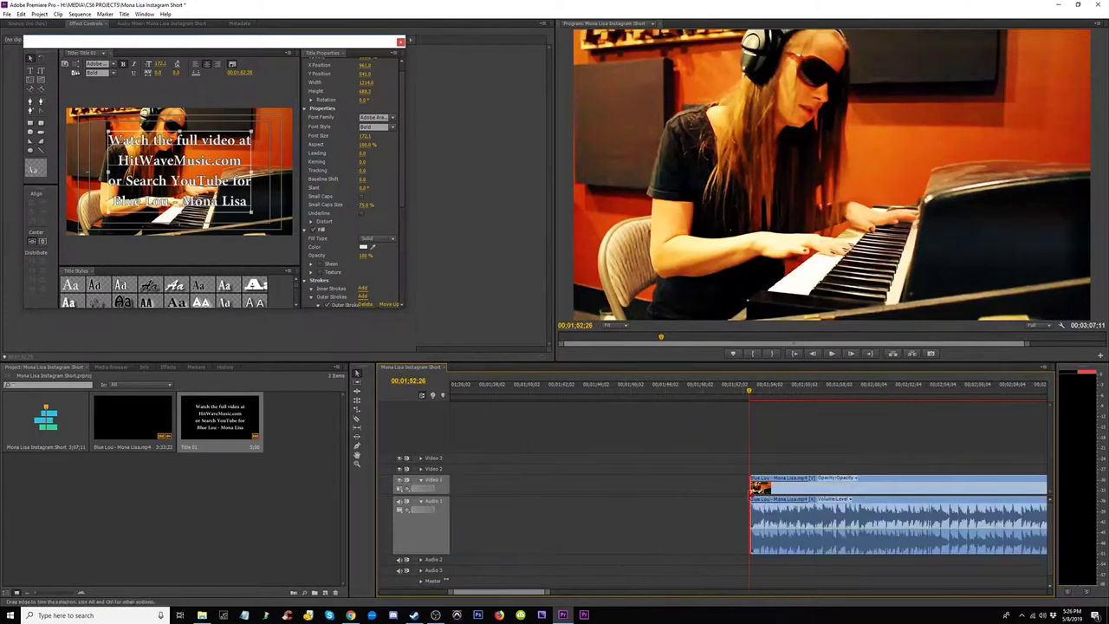
pyautogui.press('=')
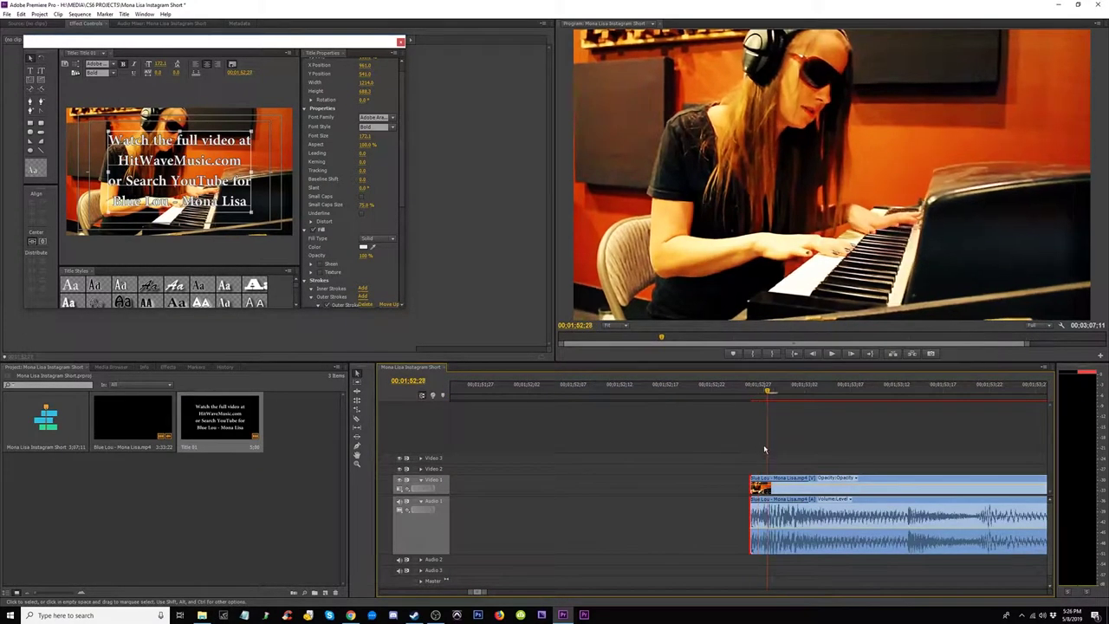
pyautogui.moveTo(753, 493); pyautogui.dragTo(768, 490)
# - Ripple delete the gap before the last clip and play across the join under the title
pyautogui.click(731, 491)
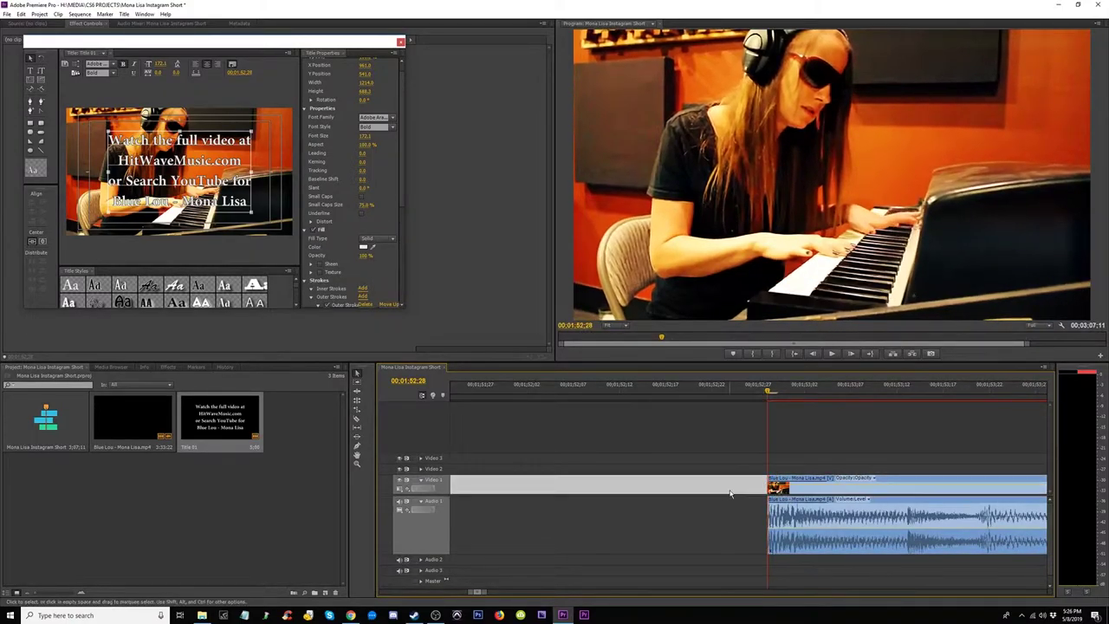
pyautogui.press('Delete')
pyautogui.press('-')
pyautogui.press('-')
pyautogui.press('-')
pyautogui.press('-')
pyautogui.press('-')
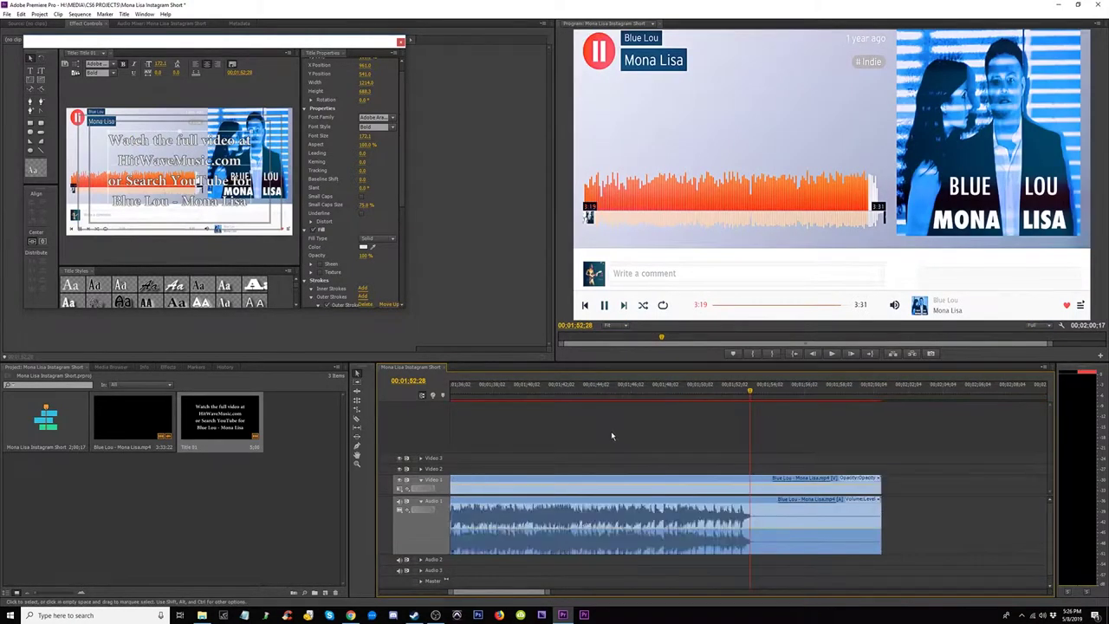
pyautogui.press('-')
pyautogui.press('=')
pyautogui.press('=')
pyautogui.press('=')
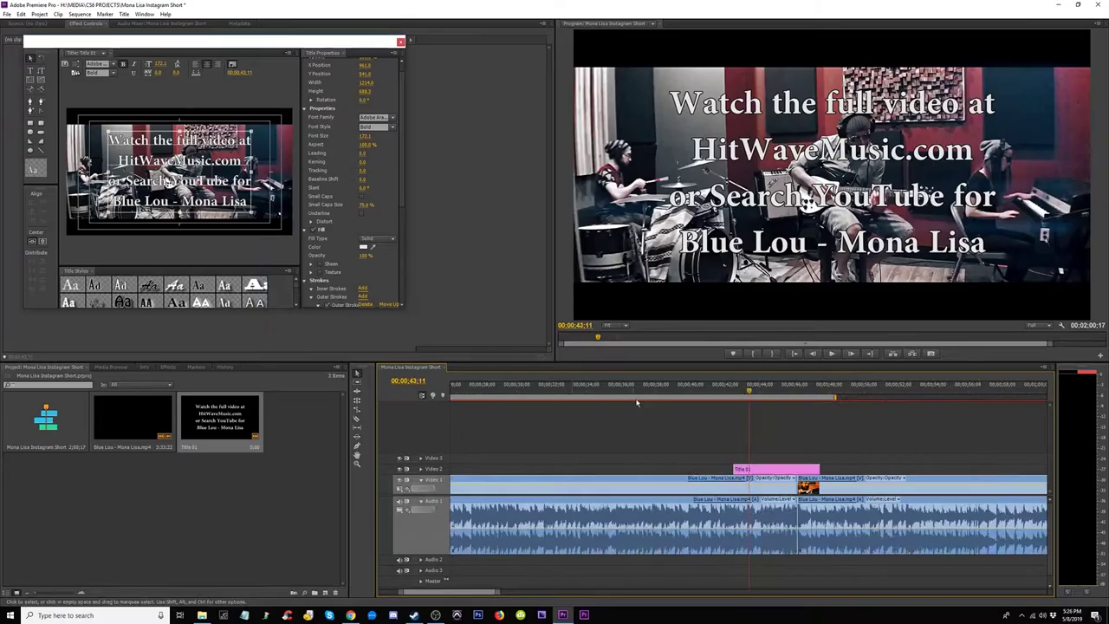
pyautogui.press('space')
pyautogui.press('=')
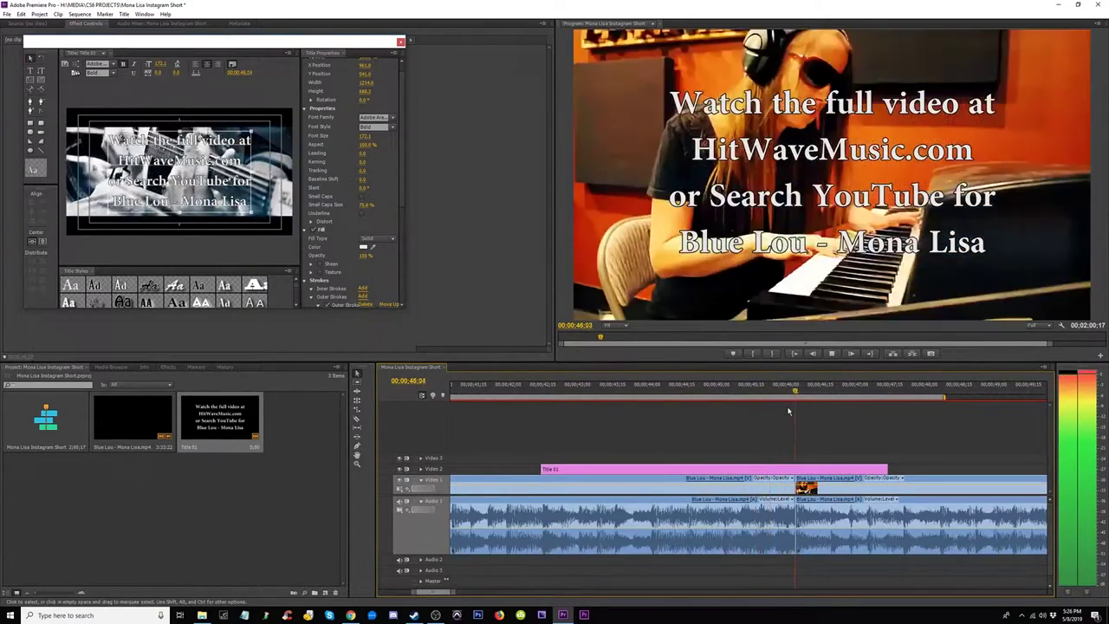
# - Trim the last clip's end to about 00;00;58;12 and play through to the new ending
pyautogui.press('-')
pyautogui.press('-')
pyautogui.press('-')
pyautogui.press('-')
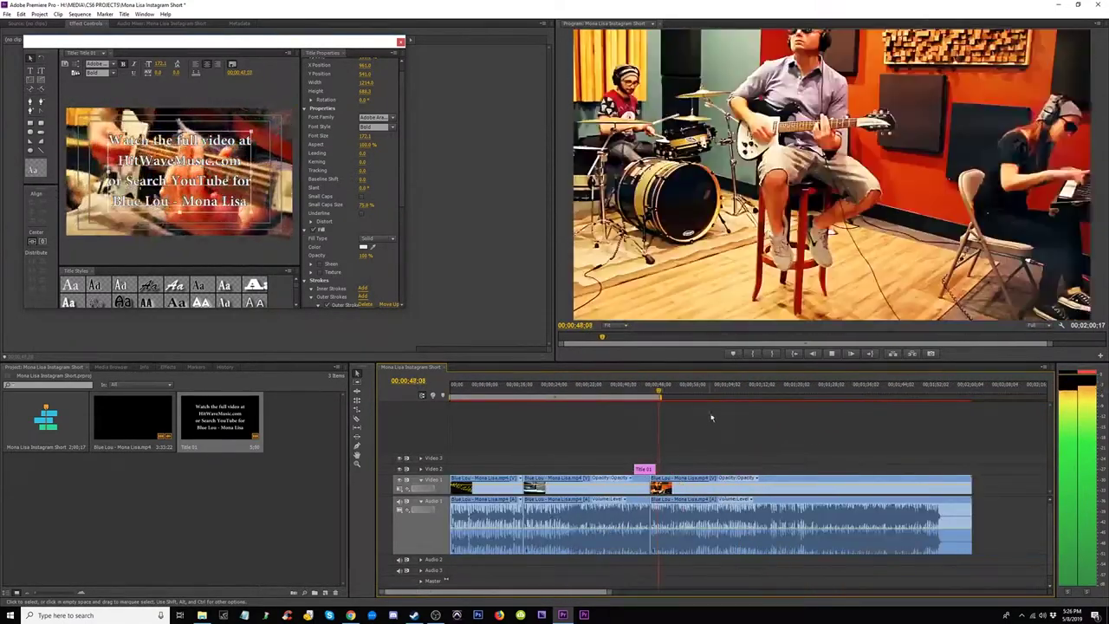
pyautogui.moveTo(969, 488); pyautogui.dragTo(702, 487)
pyautogui.press('=')
pyautogui.press('=')
pyautogui.press('=')
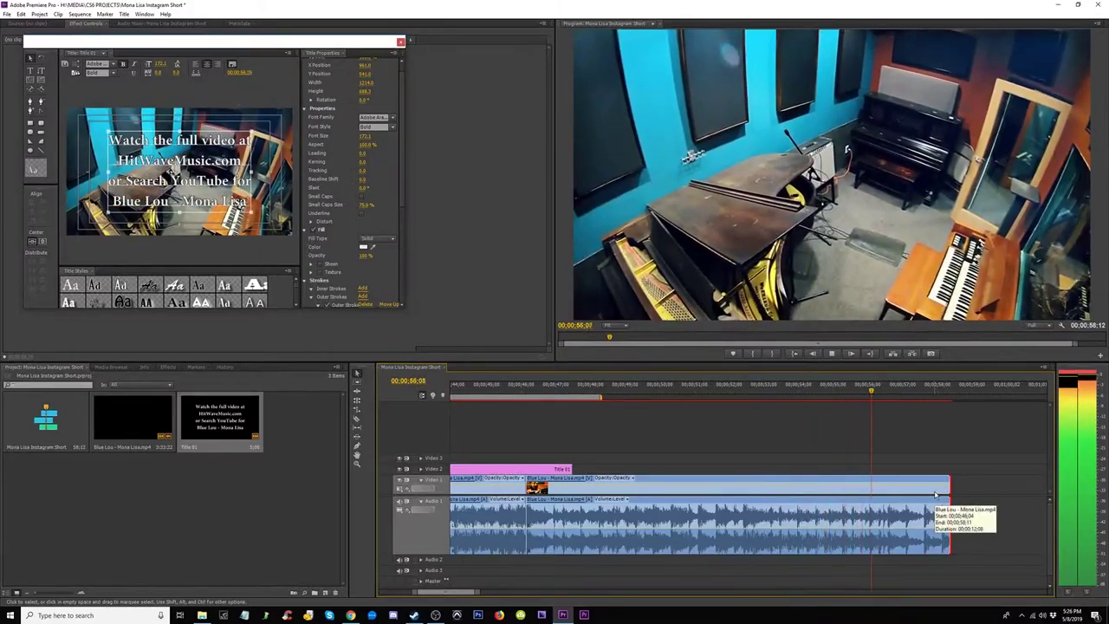
pyautogui.press('-')
pyautogui.press('-')
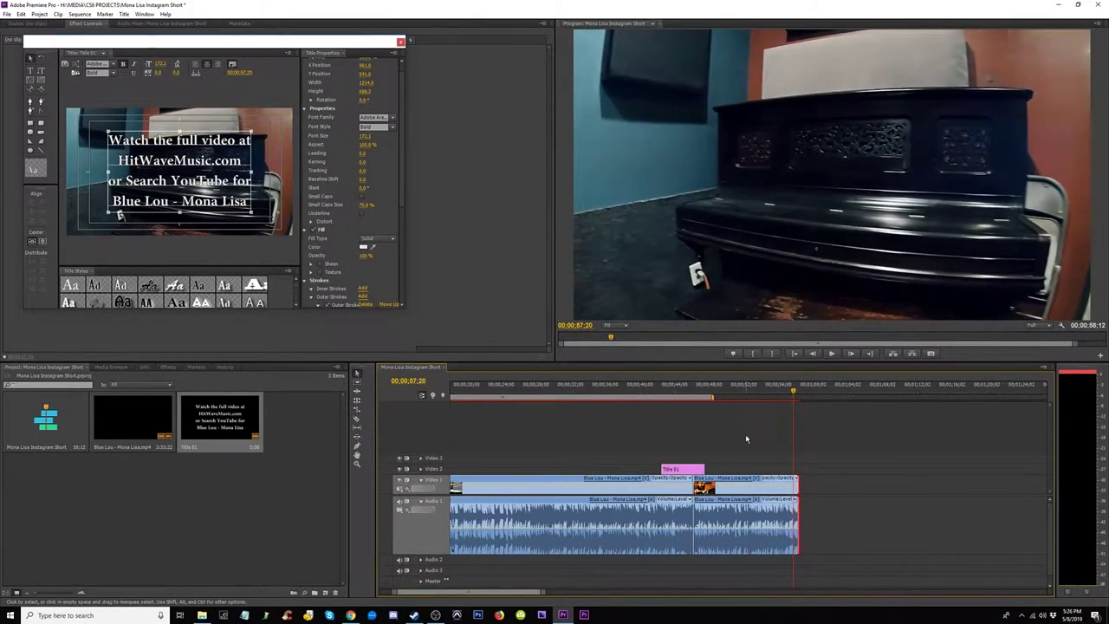
# - Try moving the last clip later and extending the preceding clip up to it, then undo both changes
pyautogui.moveTo(726, 491); pyautogui.dragTo(939, 491)
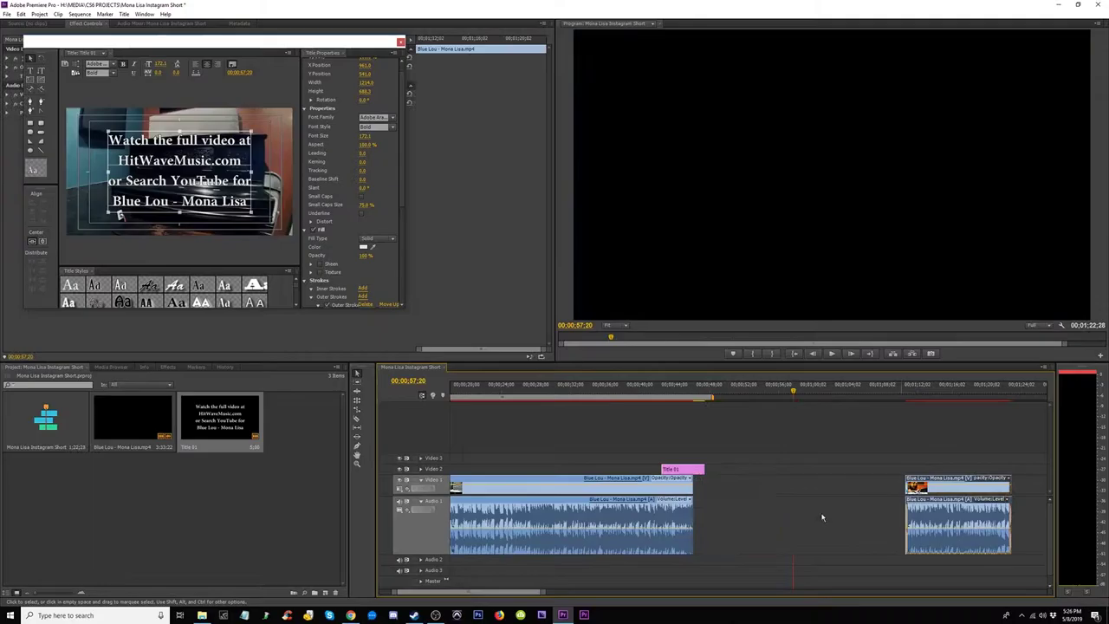
pyautogui.moveTo(689, 489); pyautogui.dragTo(904, 489)
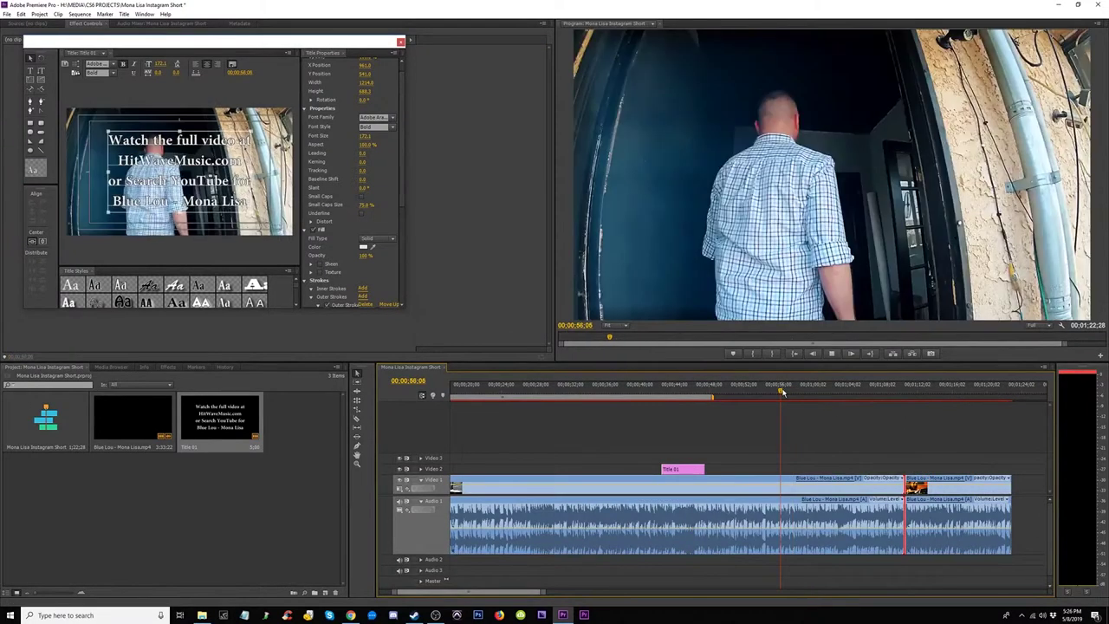
pyautogui.press('space')
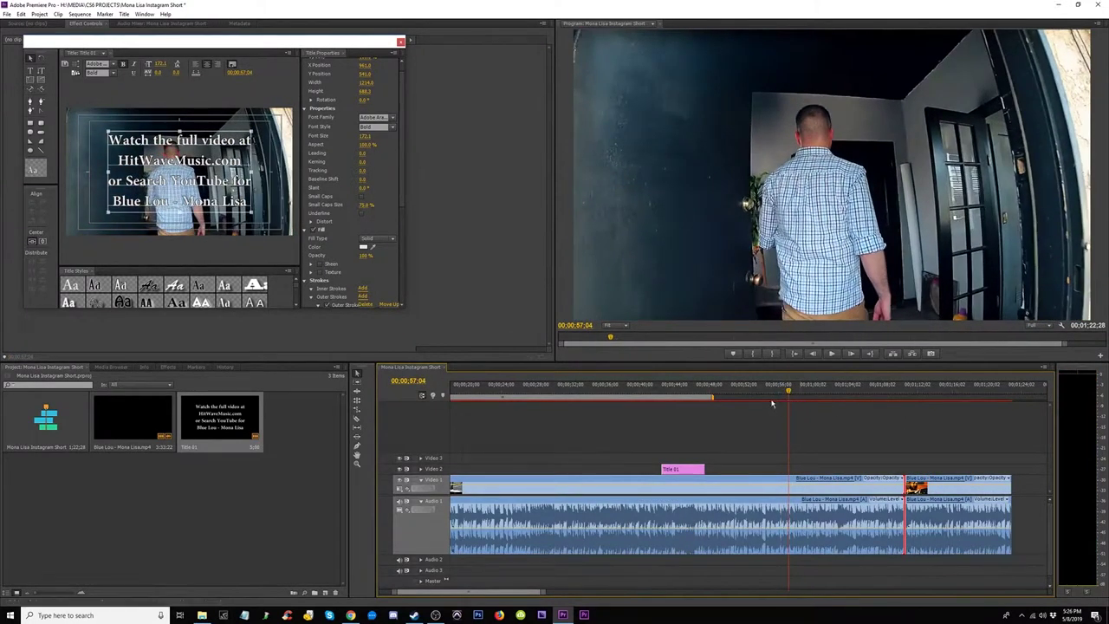
pyautogui.press('space')
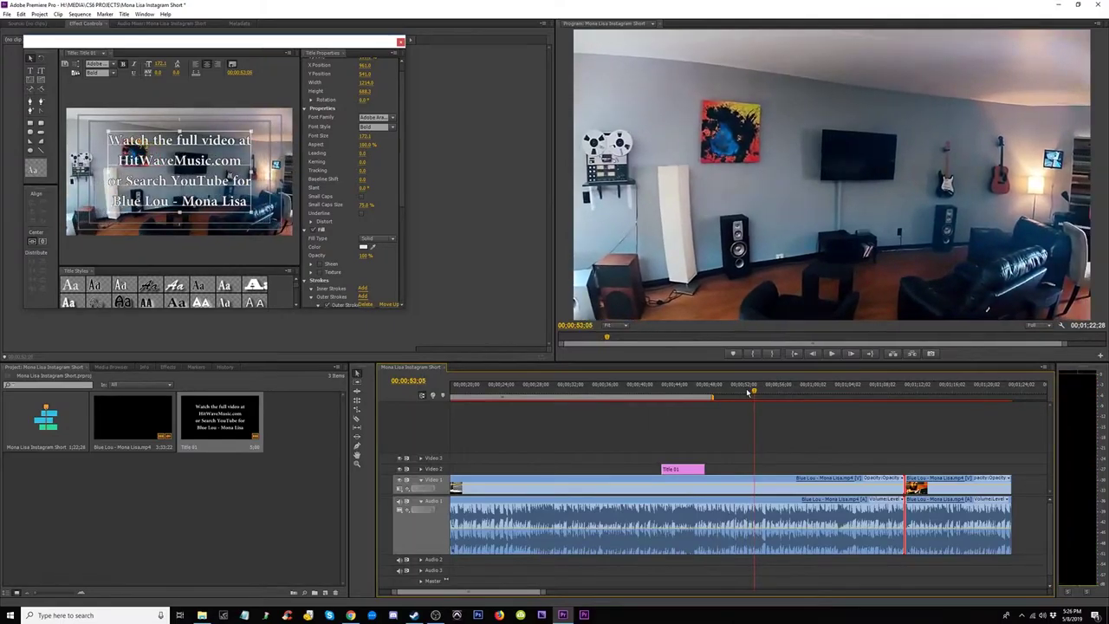
pyautogui.hotkey('ctrl', 'z')
pyautogui.hotkey('ctrl', 'z')
# - Play the last clip from about 53 to 56 seconds to check it for a cut point
pyautogui.press('space')
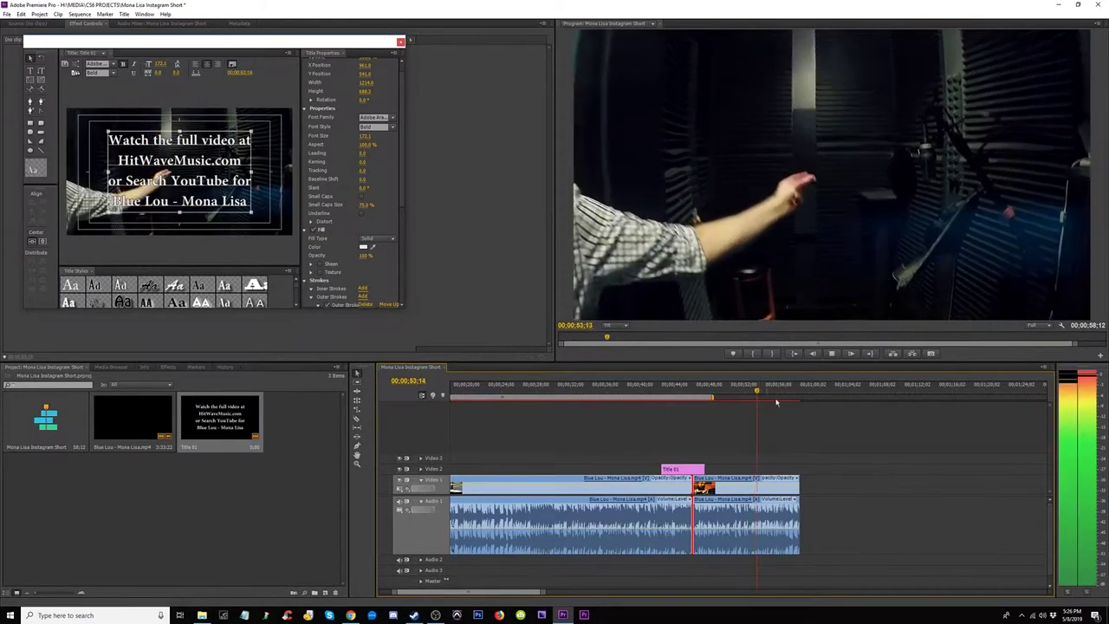
pyautogui.press('=')
pyautogui.press('=')
pyautogui.press('=')
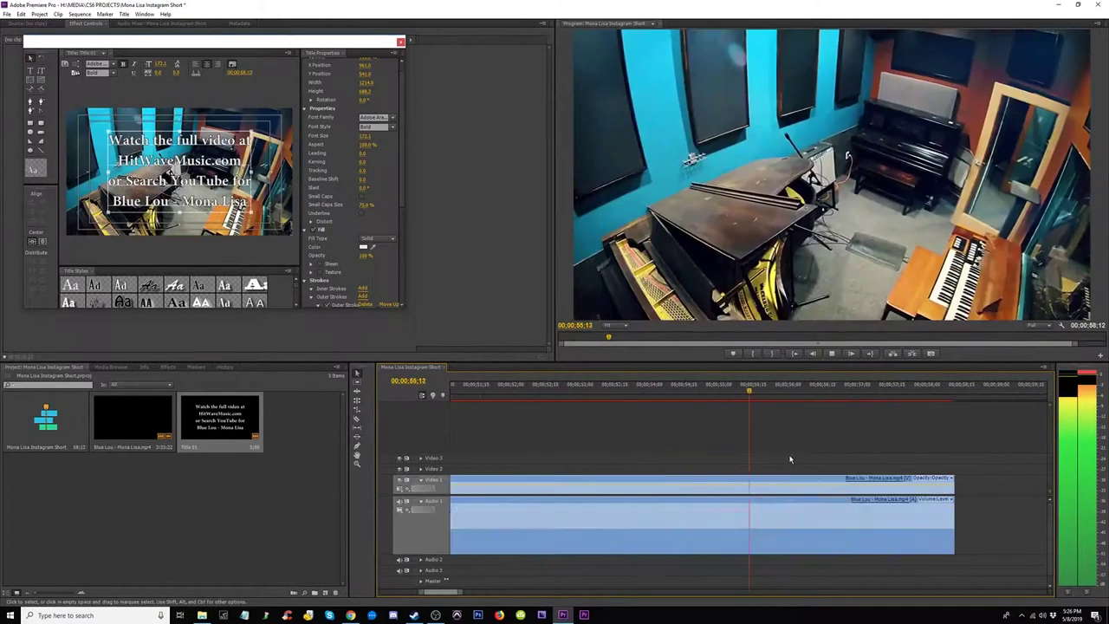
pyautogui.press('space')
pyautogui.press('-')
pyautogui.press('-')
pyautogui.press('-')
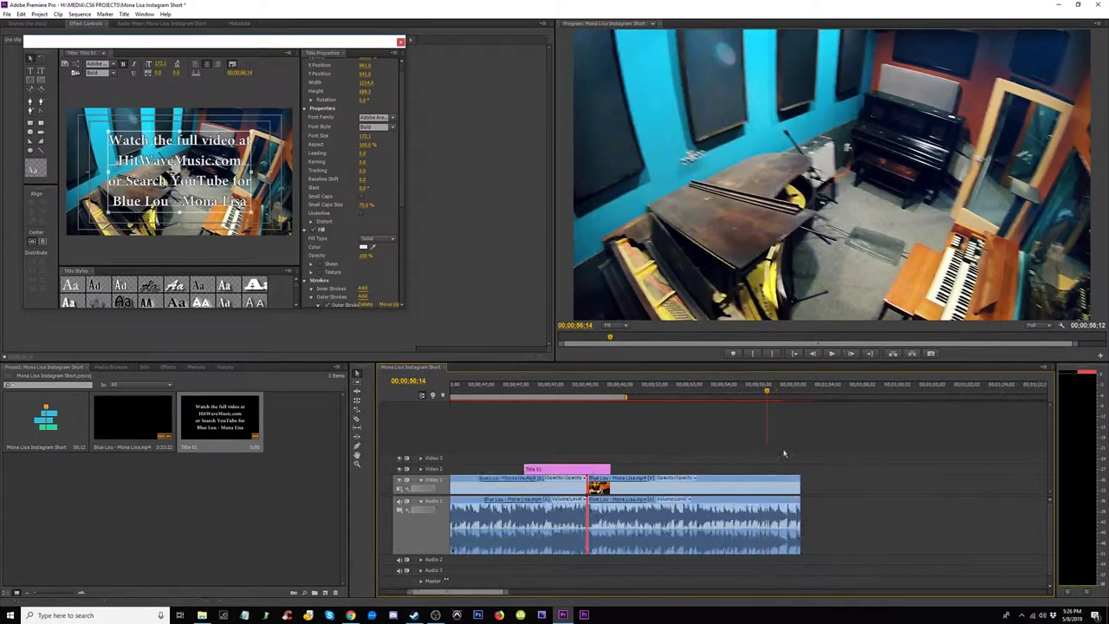
# - Extend the last clip's end to 00;02;00;17 to bring back the song's ending
pyautogui.moveTo(941, 473); pyautogui.dragTo(1052, 463)
pyautogui.press('-')
pyautogui.press('-')
pyautogui.press('-')
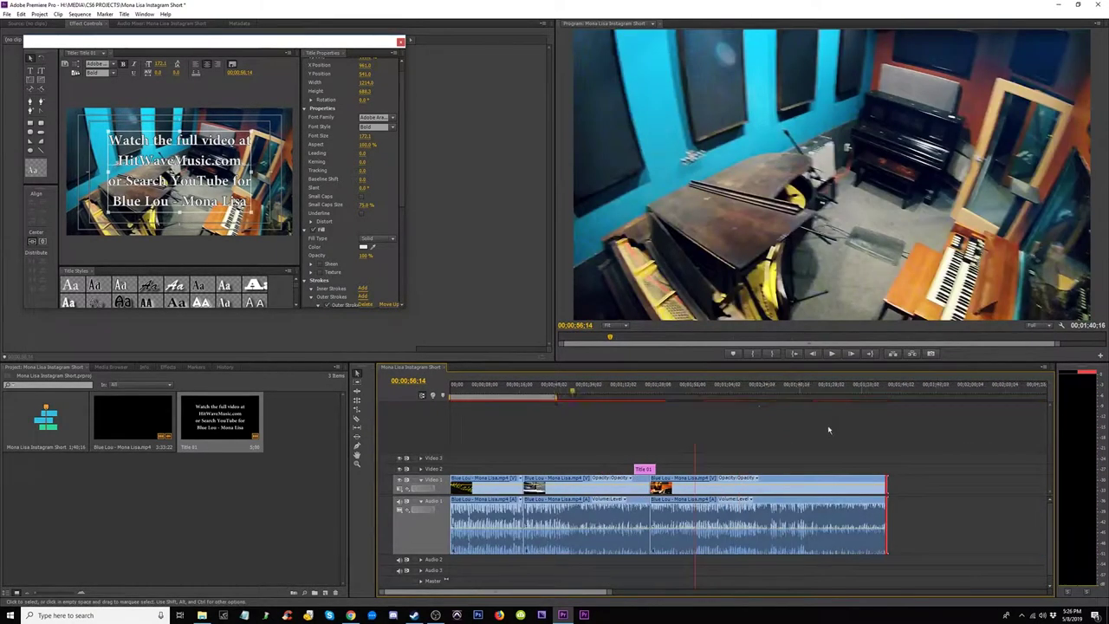
pyautogui.moveTo(563, 479); pyautogui.dragTo(793, 484)
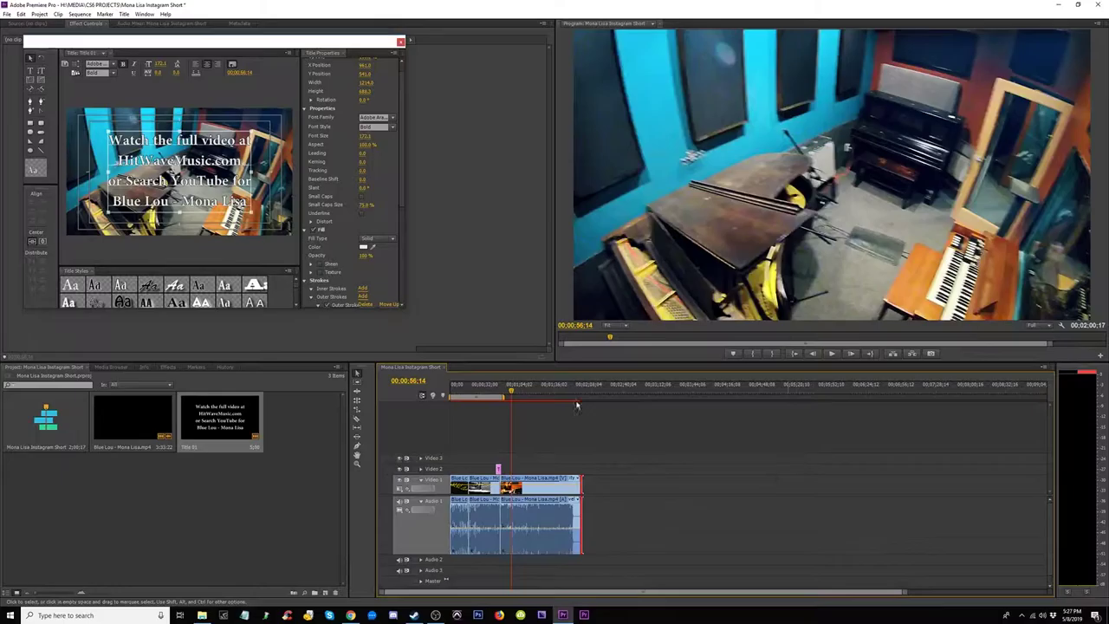
# - Play the song's closing section to find the beat and split the last clip at 00;01;48;22
pyautogui.press('=')
pyautogui.press('=')
pyautogui.press('=')
pyautogui.moveTo(822, 392); pyautogui.dragTo(831, 399)
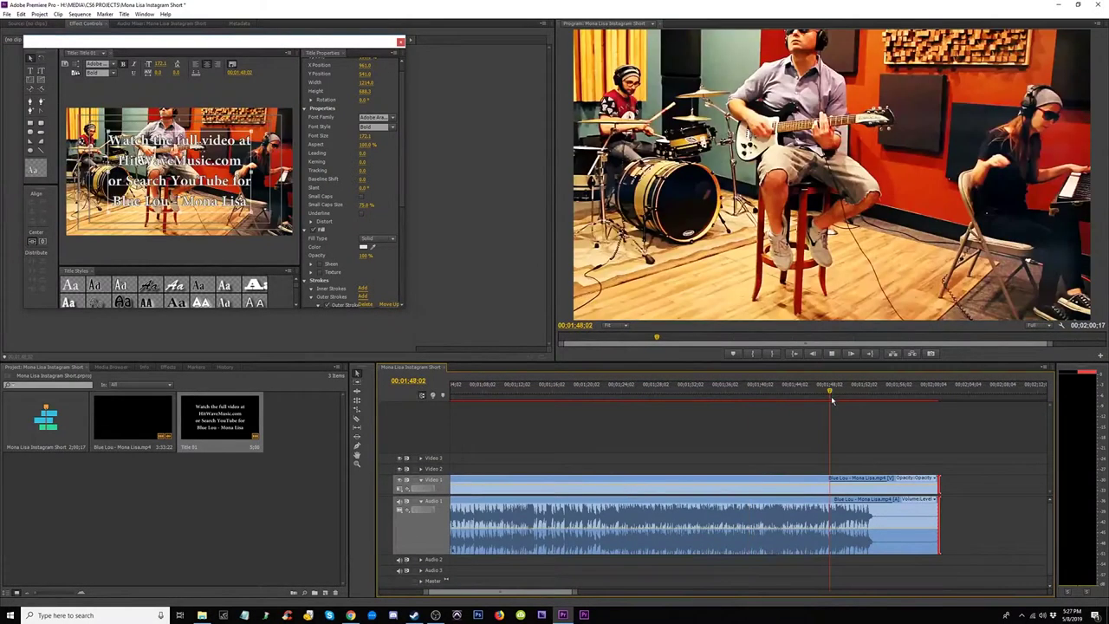
pyautogui.press('space')
pyautogui.press('=')
pyautogui.press('=')
pyautogui.press('=')
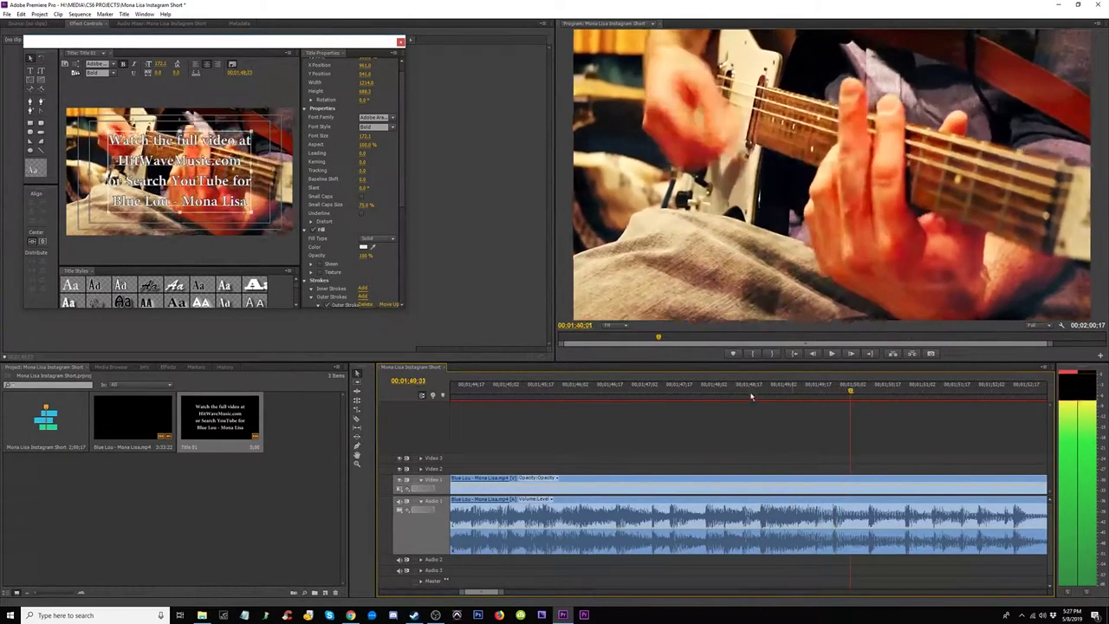
pyautogui.click(761, 400)
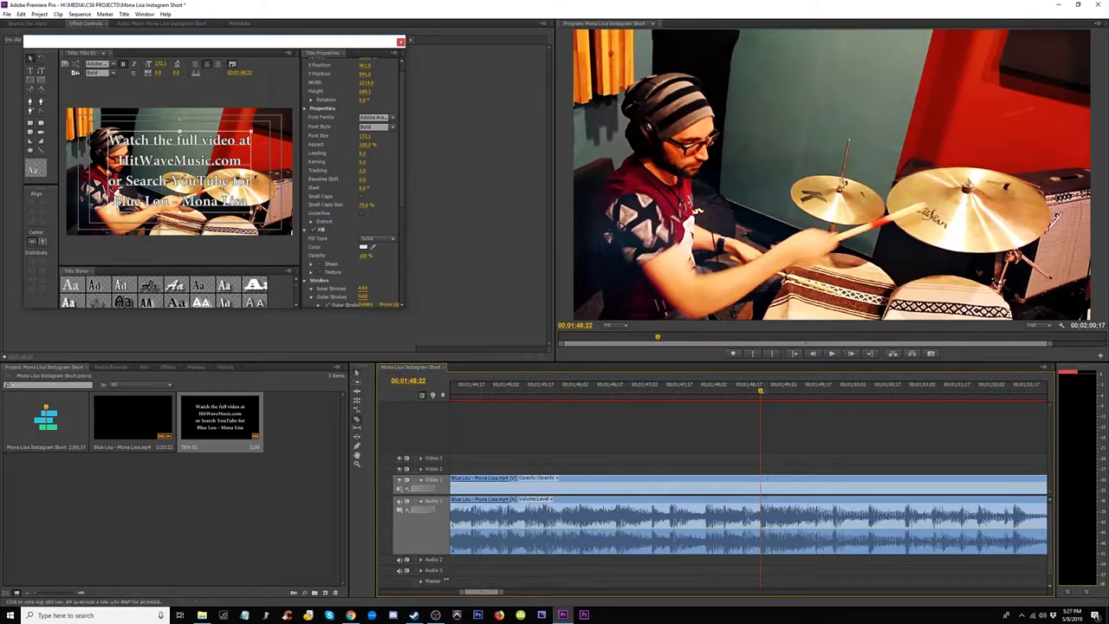
pyautogui.press('-')
pyautogui.press('-')
pyautogui.press('-')
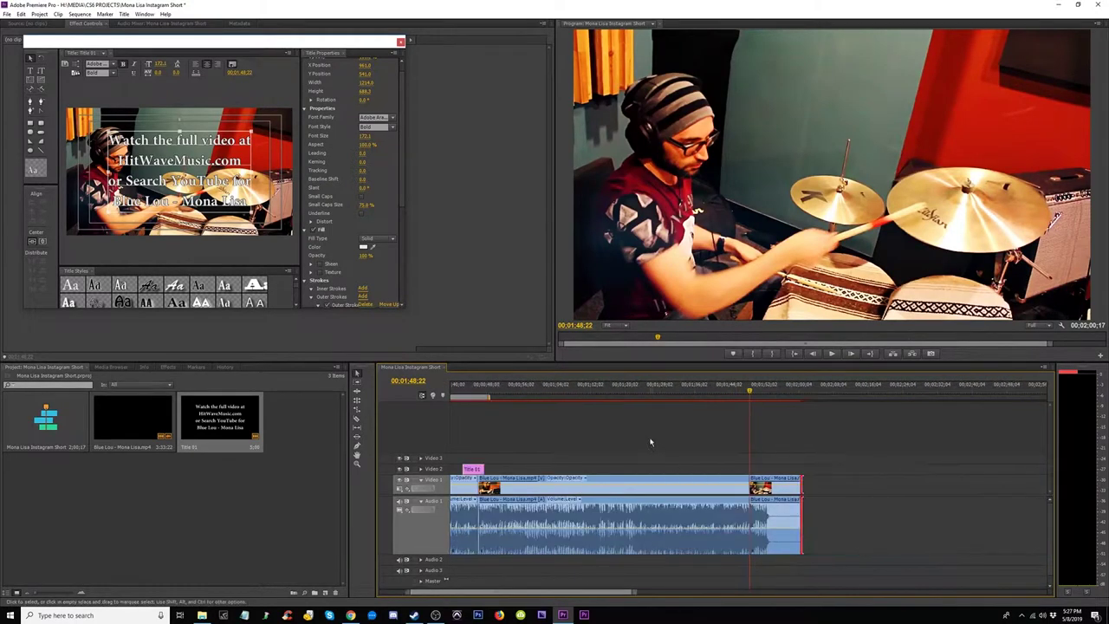
# - Play from about 49 seconds to find the matching beat and split the clip after the title at 00;00;52;11
pyautogui.click(489, 397)
pyautogui.press('space')
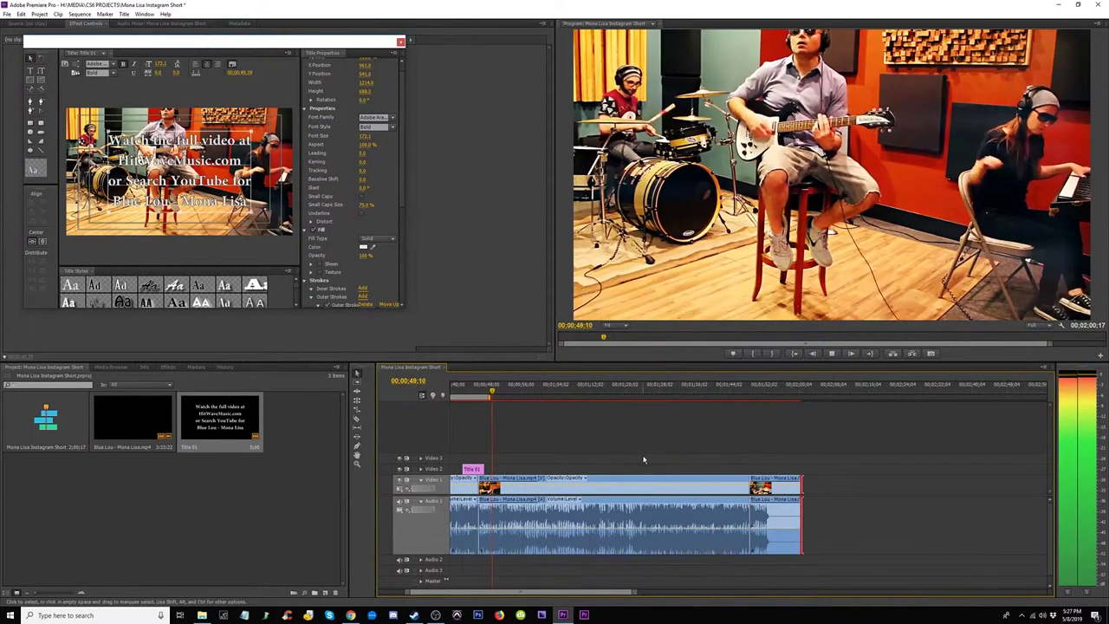
pyautogui.press('=')
pyautogui.press('=')
pyautogui.press('=')
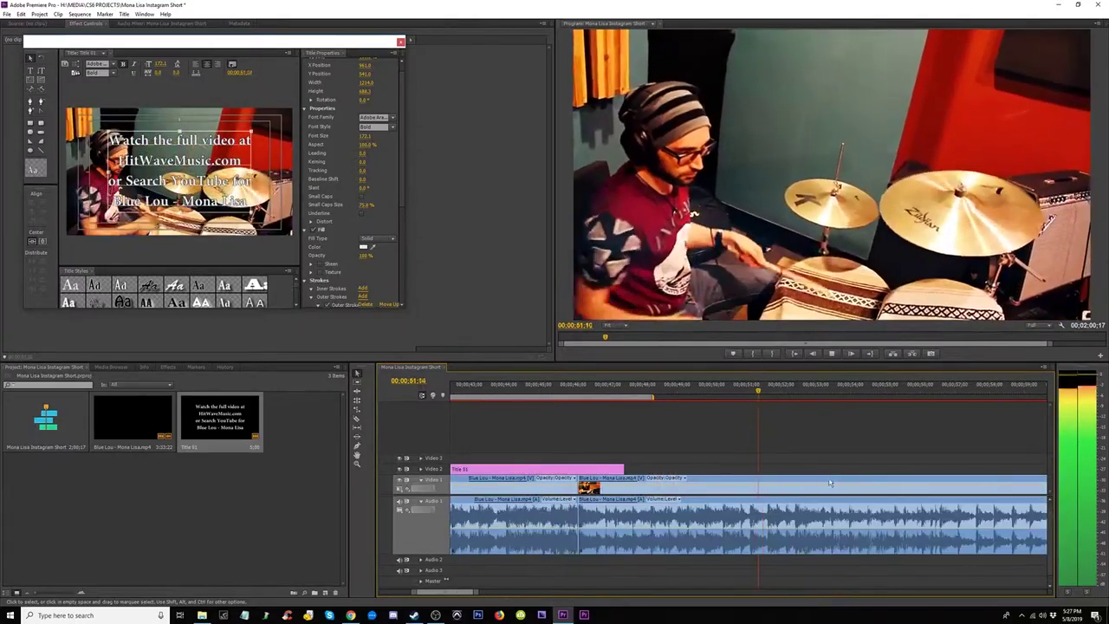
pyautogui.press('space')
pyautogui.press('=')
pyautogui.press('=')
pyautogui.press('=')
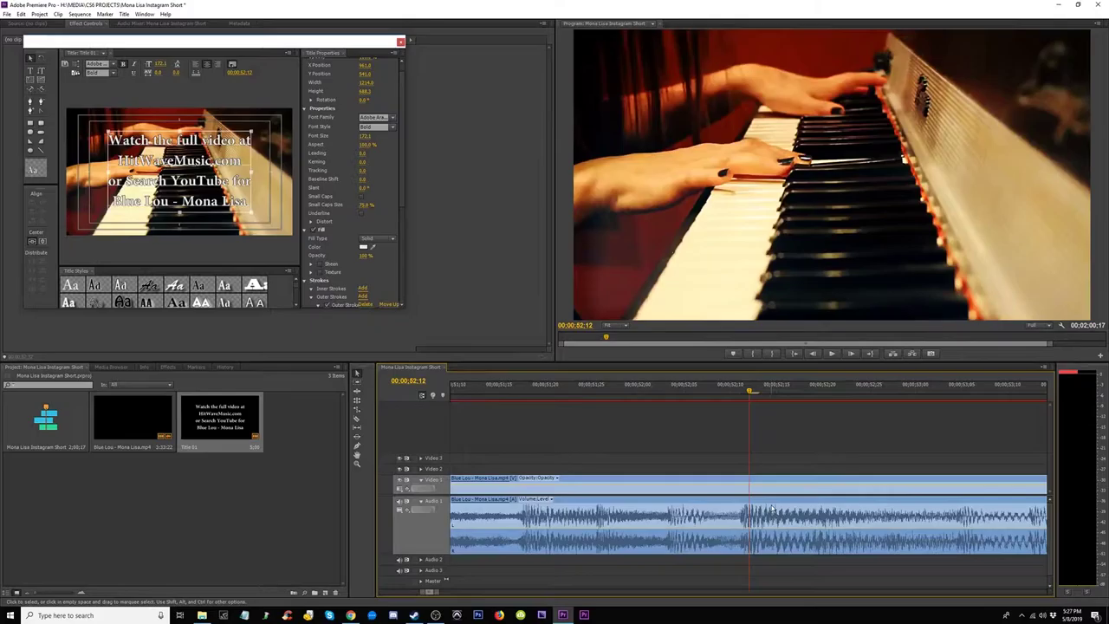
pyautogui.press('Left')
pyautogui.click(739, 520)
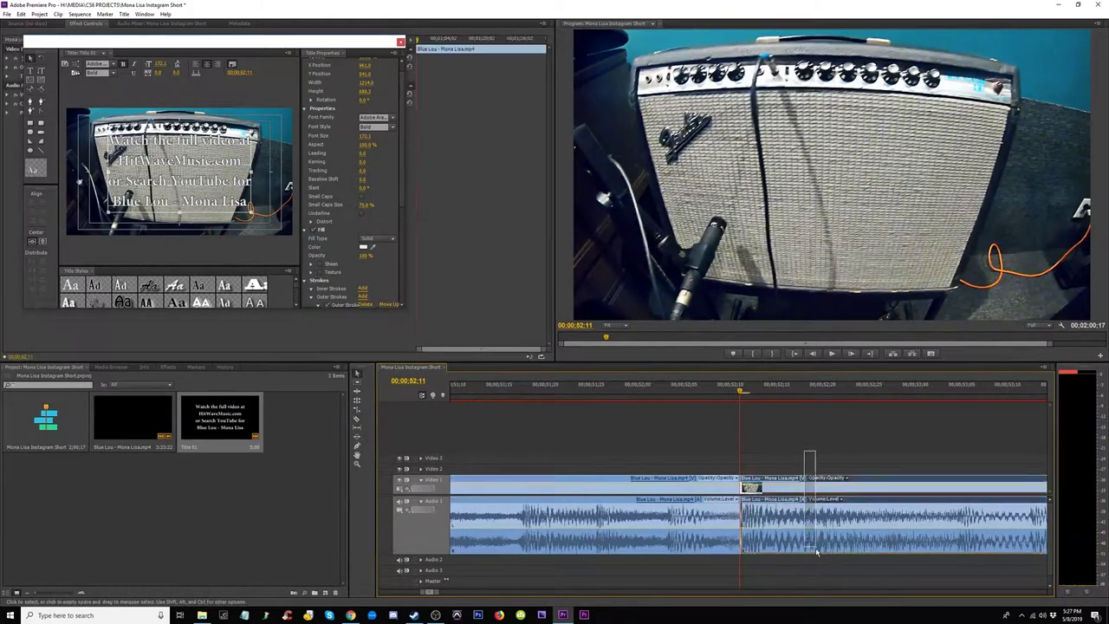
# - Ripple delete the section between the cuts at 00;00;52;11 and 00;01;48;22 and play across the join
pyautogui.click(546, 394)
pyautogui.press('space')
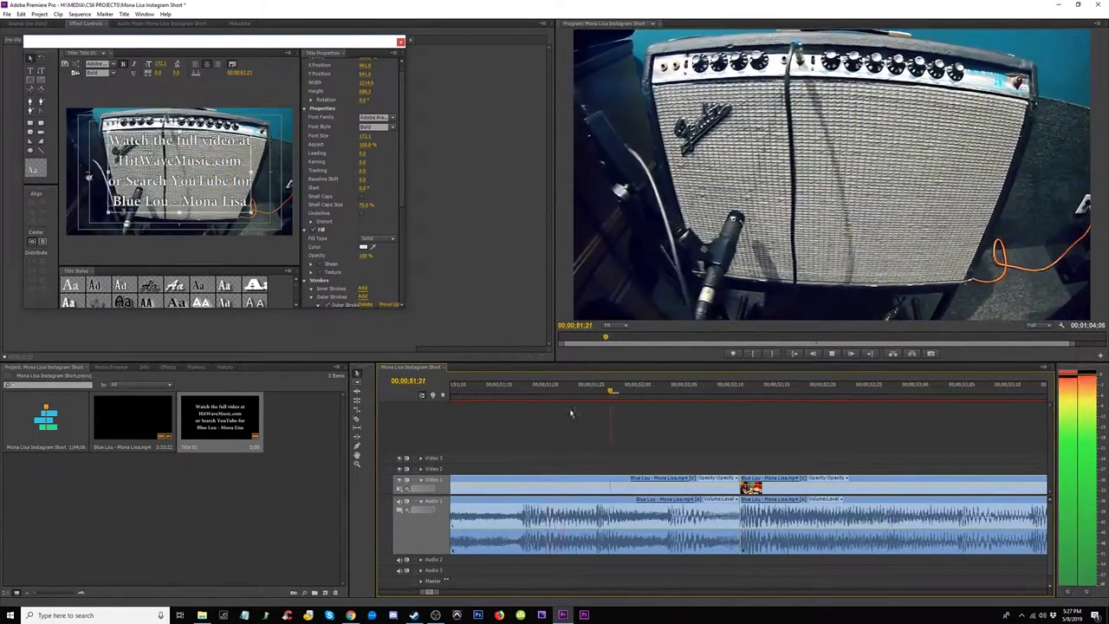
# - Play through the song's ending and trim the last clip's end to 00;00;58;07
pyautogui.press('-')
pyautogui.press('-')
pyautogui.press('-')
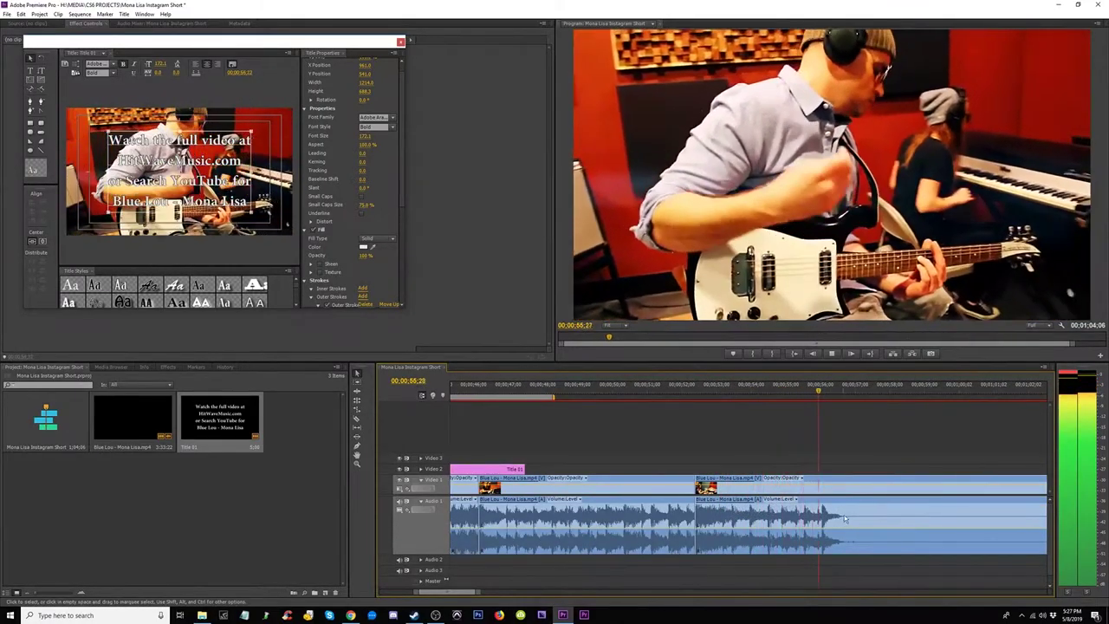
pyautogui.press('space')
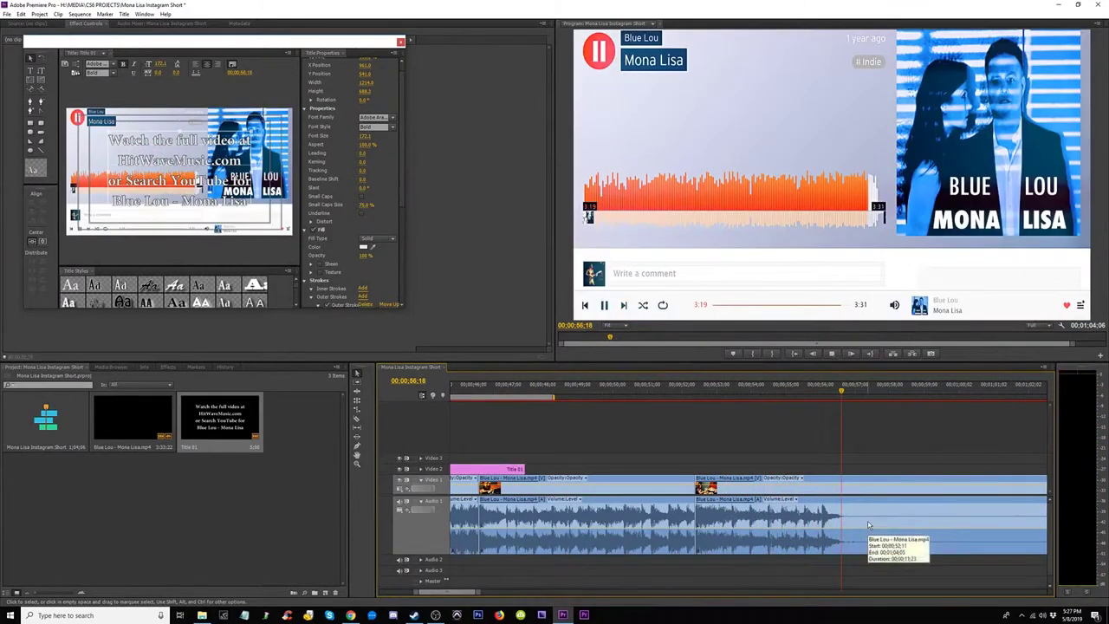
pyautogui.press('-')
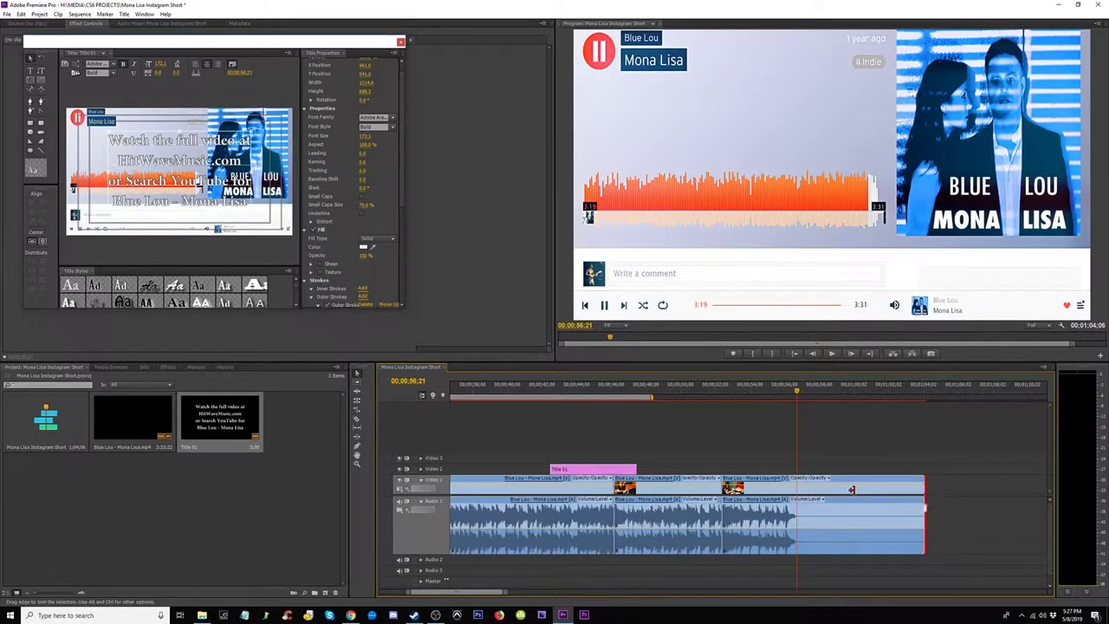
pyautogui.press('=')
pyautogui.press('=')
pyautogui.press('=')
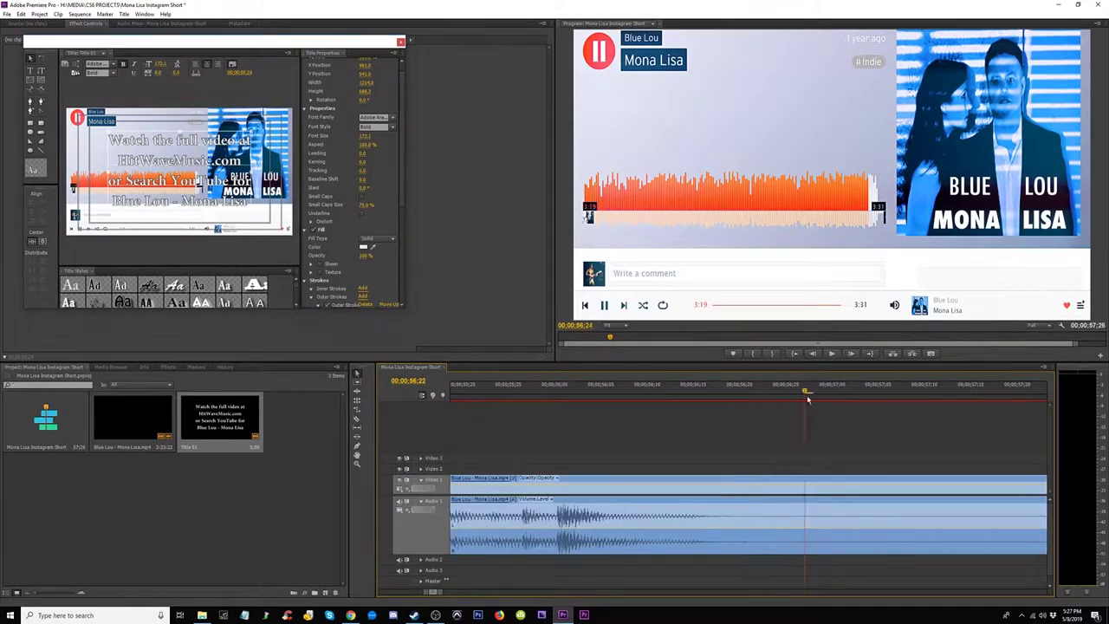
pyautogui.moveTo(805, 399); pyautogui.dragTo(889, 399)
pyautogui.press('-')
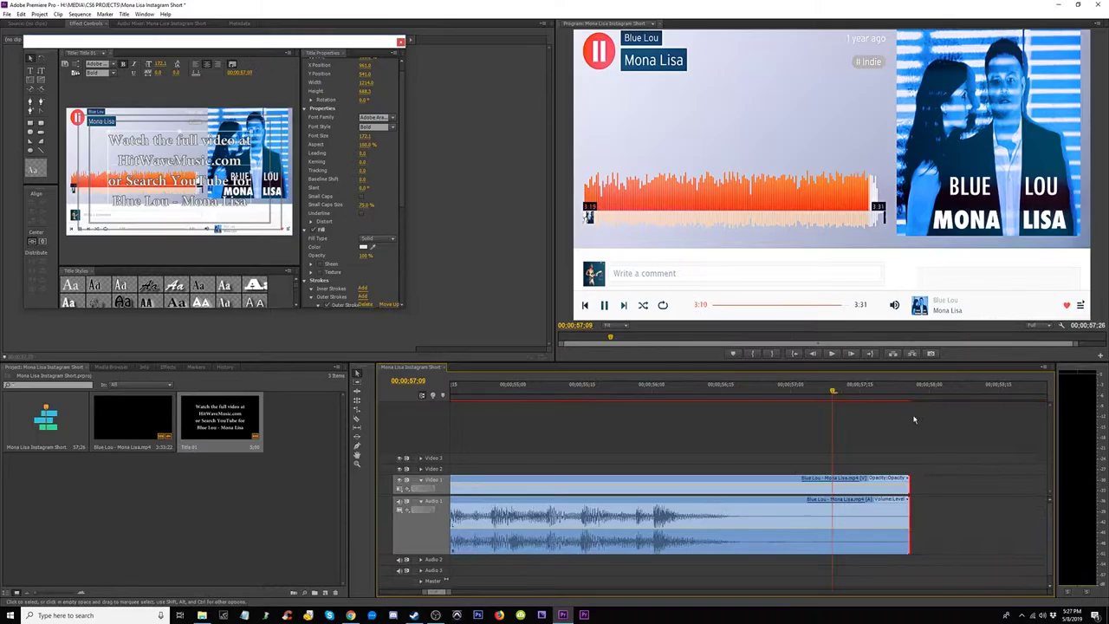
pyautogui.moveTo(831, 400); pyautogui.dragTo(855, 400)
pyautogui.moveTo(904, 487); pyautogui.dragTo(947, 485)
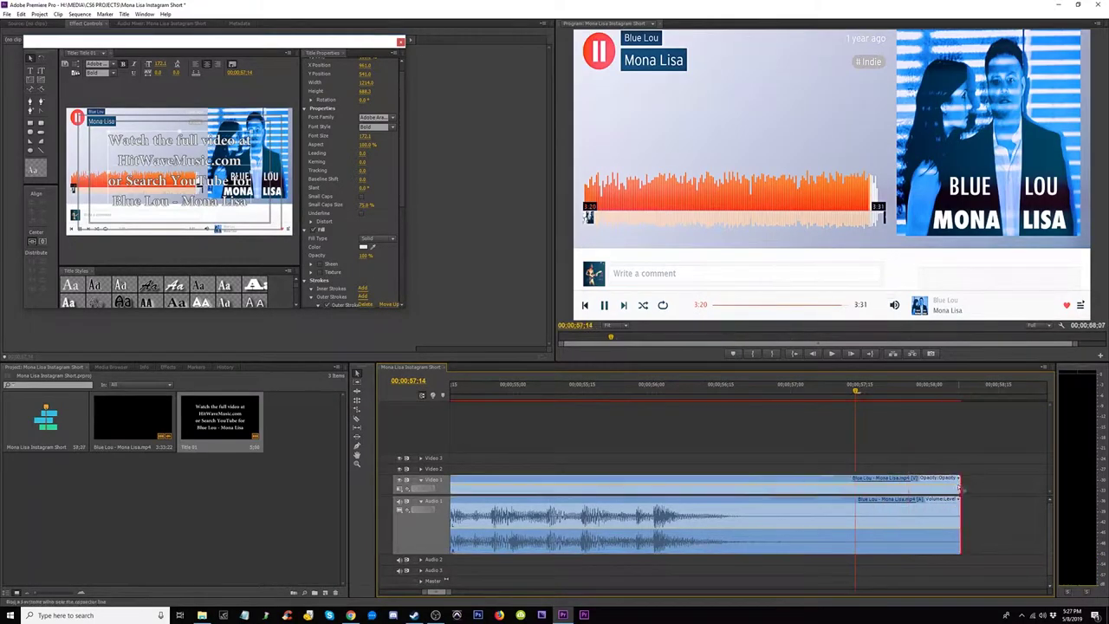
# - Extend the title's end to match the end of the last clip at 00;00;58;07
pyautogui.press('-')
pyautogui.press('-')
pyautogui.press('-')
pyautogui.press('-')
pyautogui.moveTo(672, 468); pyautogui.dragTo(760, 469)
pyautogui.press('-')
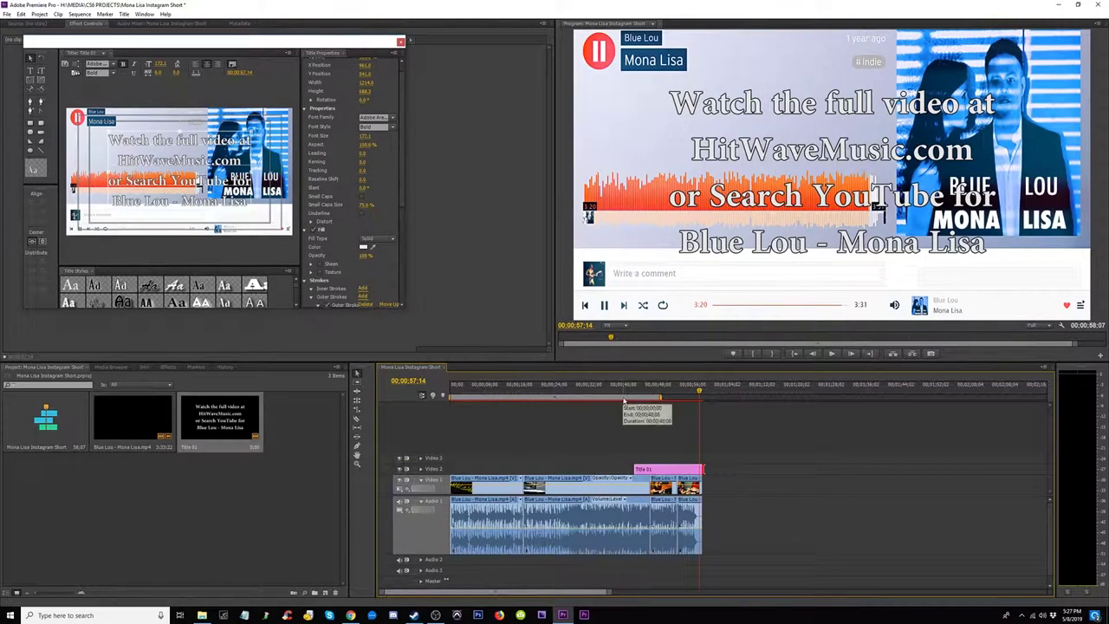
# - Select all the audio clips and add Constant Power crossfades at the joins between them
pyautogui.moveTo(635, 390); pyautogui.dragTo(654, 401)
pyautogui.press('-')
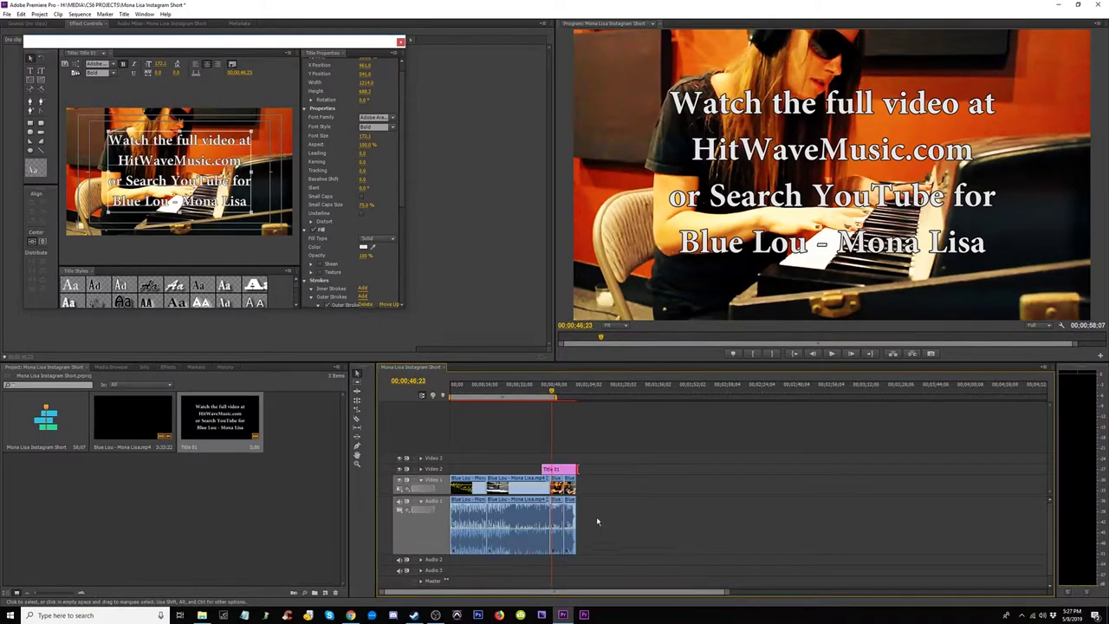
pyautogui.moveTo(634, 522); pyautogui.dragTo(398, 543)
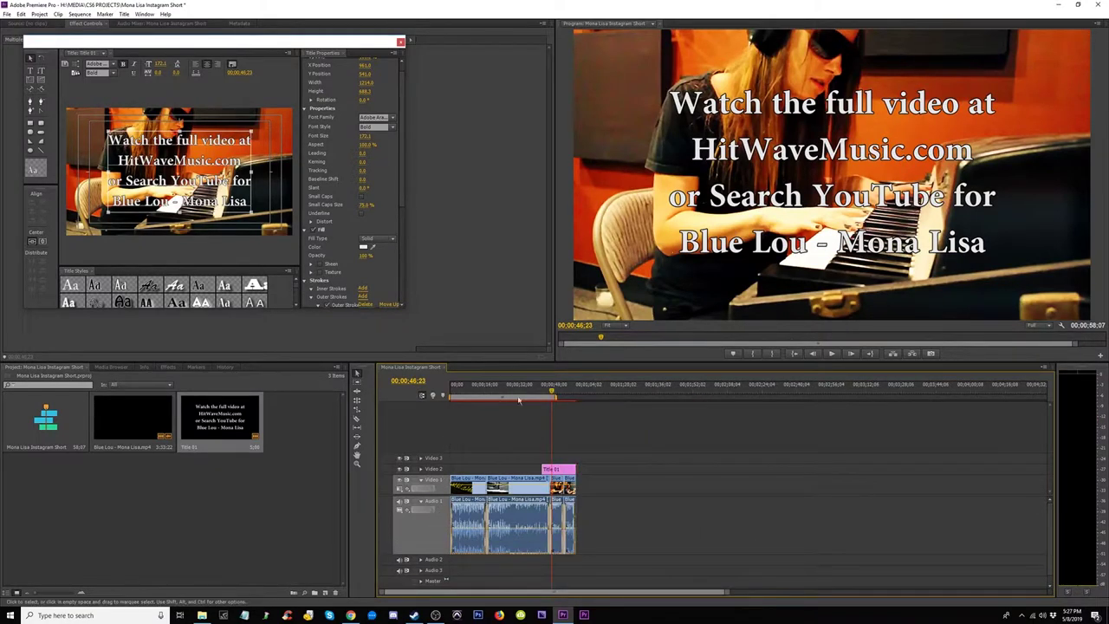
pyautogui.click(576, 396)
pyautogui.press('=')
pyautogui.press('=')
pyautogui.press('=')
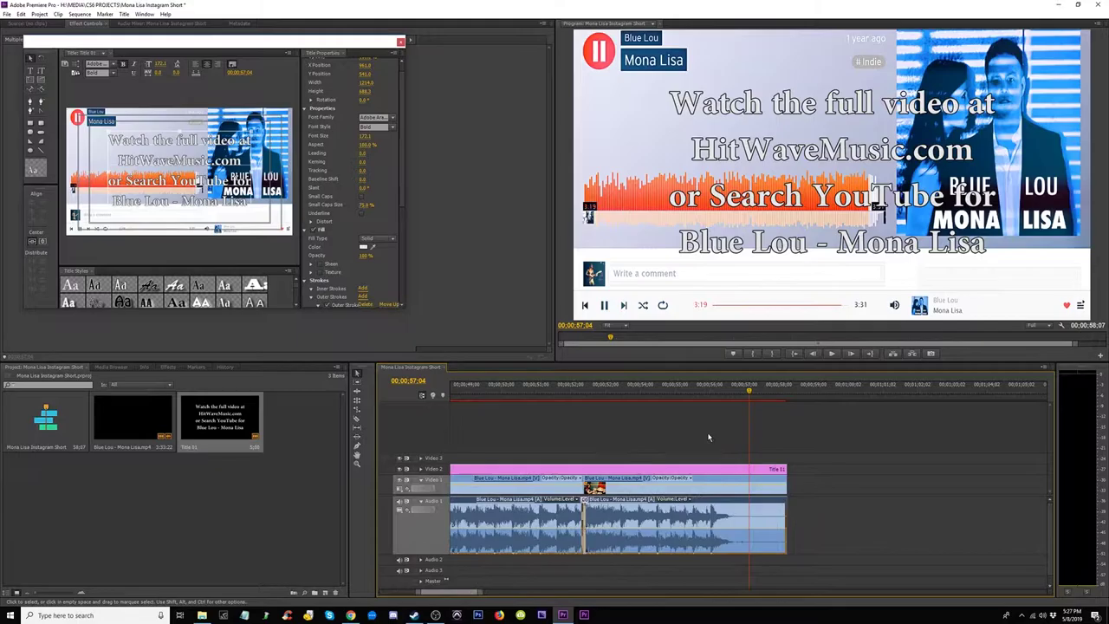
# - Close the title editor and add a Constant Power transition to the end of the last audio clip
pyautogui.click(171, 368)
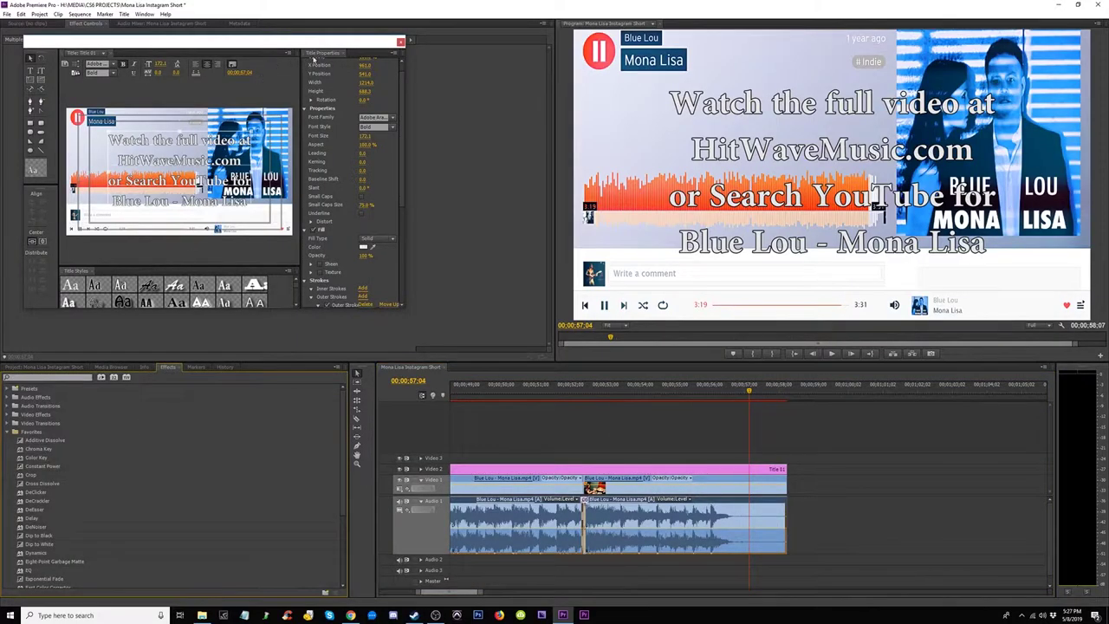
pyautogui.click(400, 43)
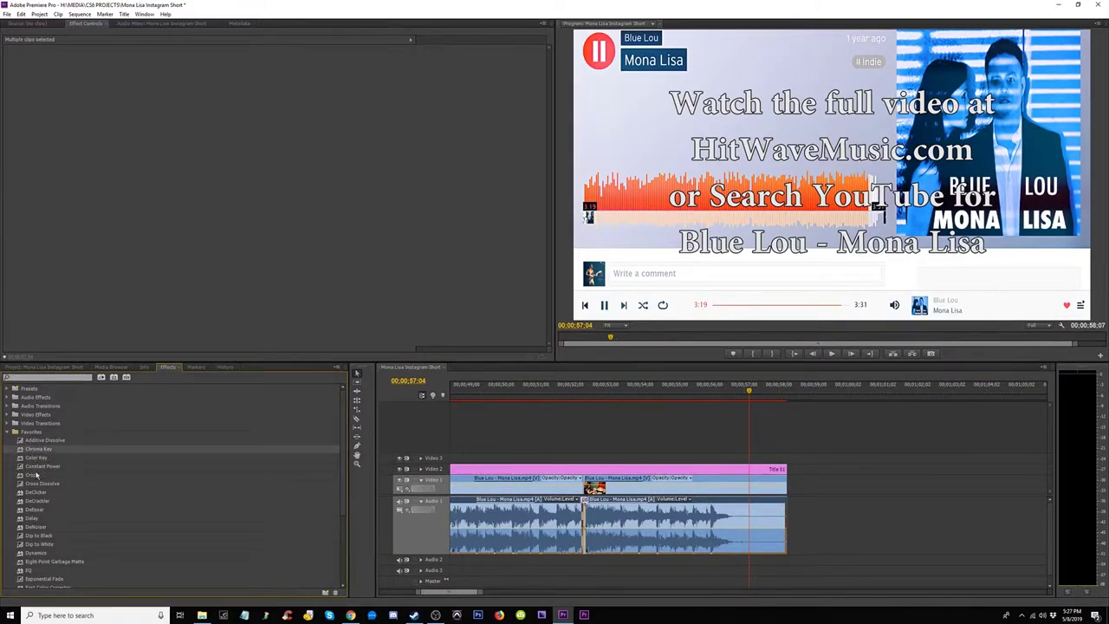
pyautogui.moveTo(790, 518); pyautogui.dragTo(784, 518)
pyautogui.press('-')
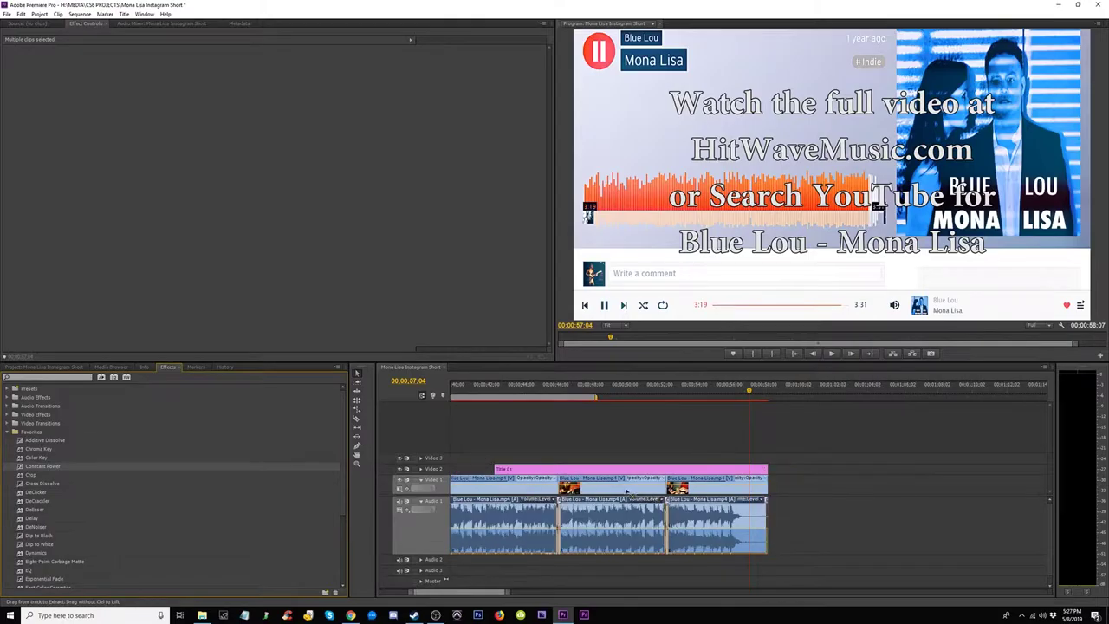
# - Add a Constant Power transition to the start of the first audio clip
pyautogui.press('-')
pyautogui.press('-')
pyautogui.press('-')
pyautogui.hotkey('shift', '3')
pyautogui.press('=')
pyautogui.press('Home')
pyautogui.press('=')
pyautogui.press('=')
pyautogui.press('=')
pyautogui.moveTo(19, 483); pyautogui.dragTo(488, 510)
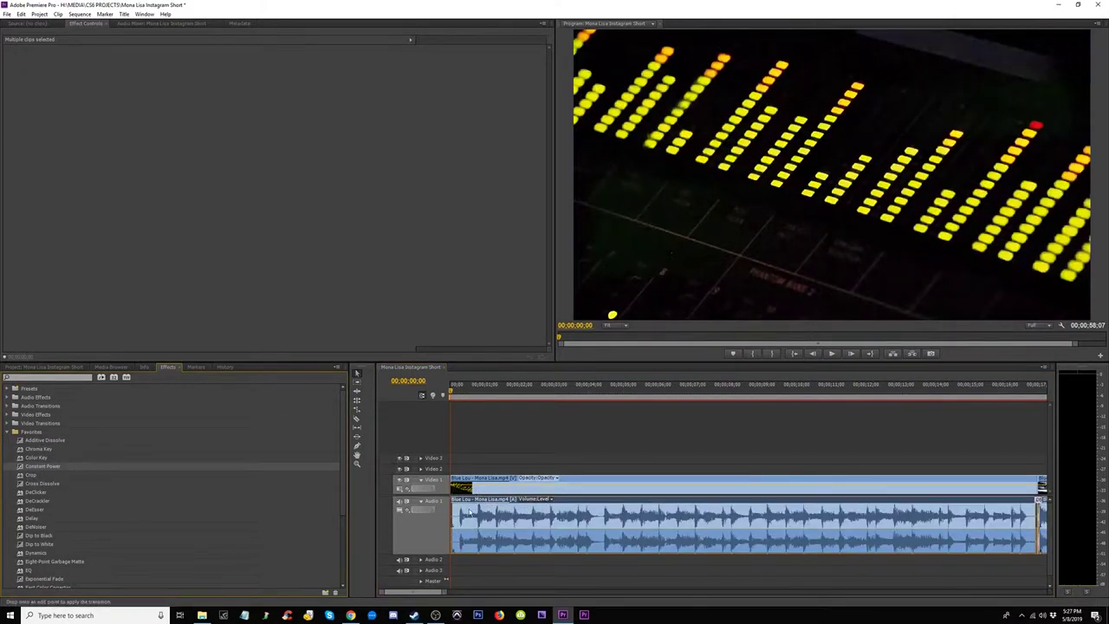
# - Play the ending and trim only the last clip's video back to 00;00;56;04, where the band footage stops
pyautogui.press('-')
pyautogui.press('-')
pyautogui.press('-')
pyautogui.press('-')
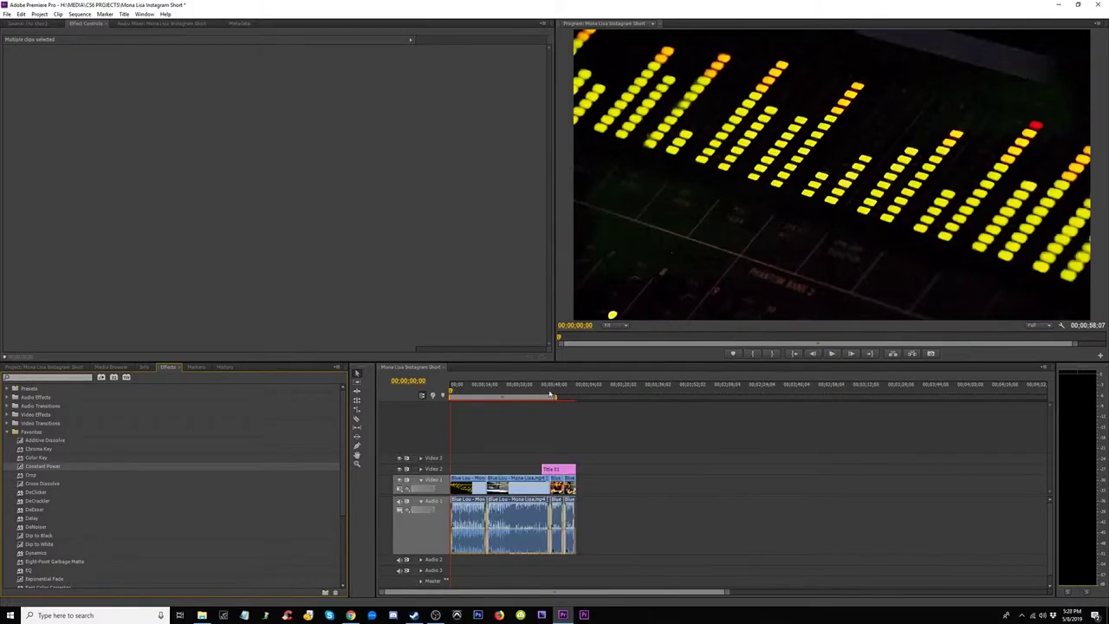
pyautogui.click(567, 388)
pyautogui.press('=')
pyautogui.press('=')
pyautogui.press('=')
pyautogui.moveTo(766, 390); pyautogui.dragTo(788, 419)
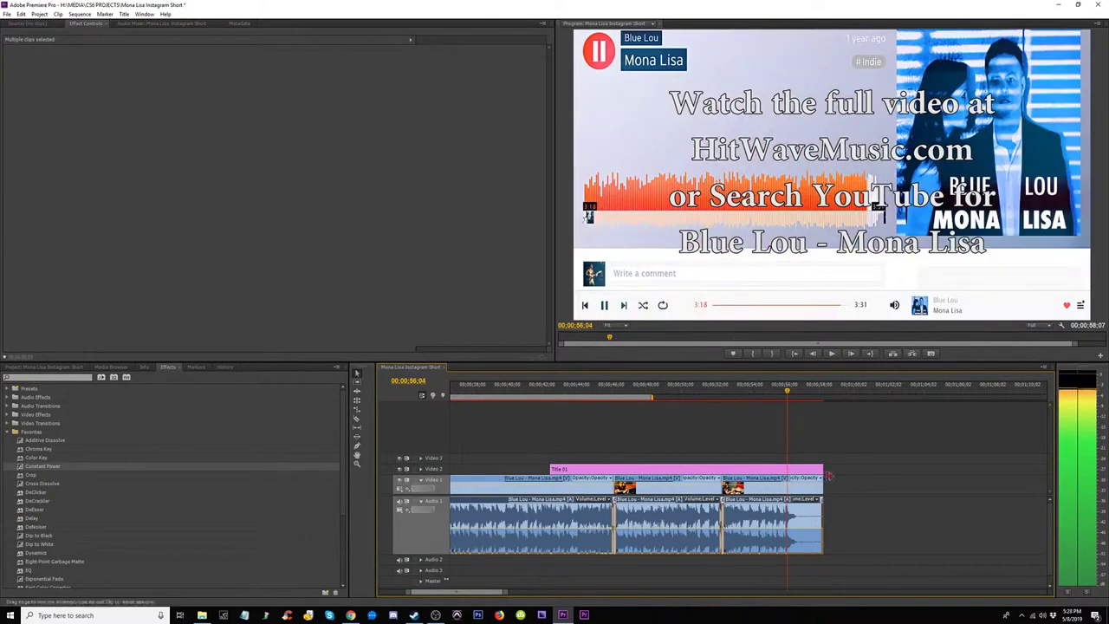
pyautogui.moveTo(828, 488); pyautogui.dragTo(790, 490)
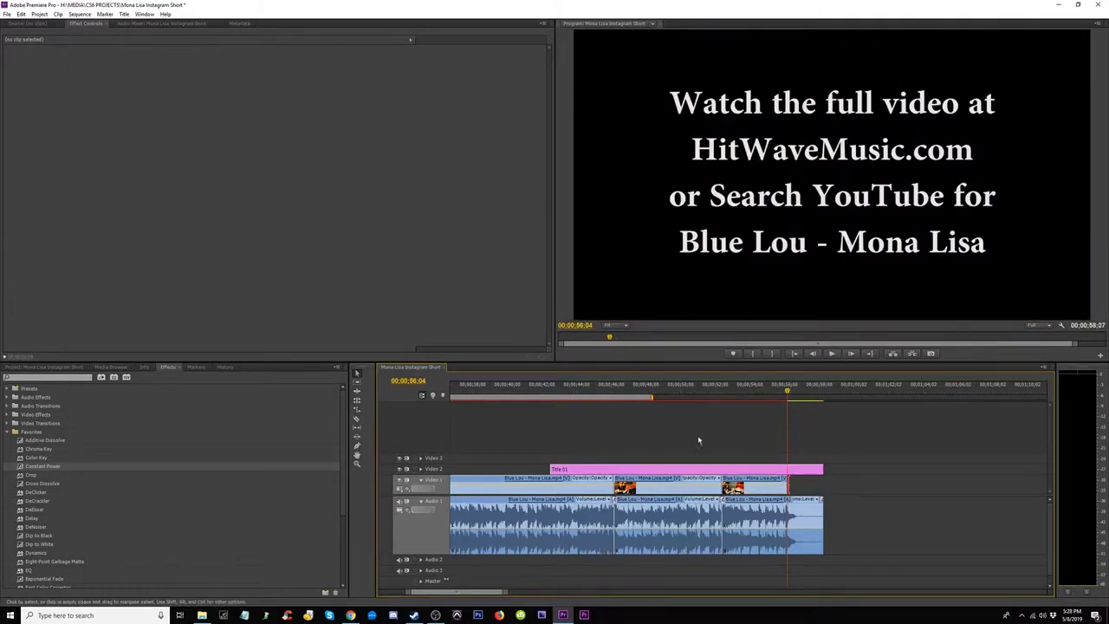
# - Find 00;00;45;00 in the sequence and trim the title's start to it
pyautogui.moveTo(612, 394); pyautogui.dragTo(538, 396)
pyautogui.press('-')
pyautogui.press('-')
pyautogui.press('-')
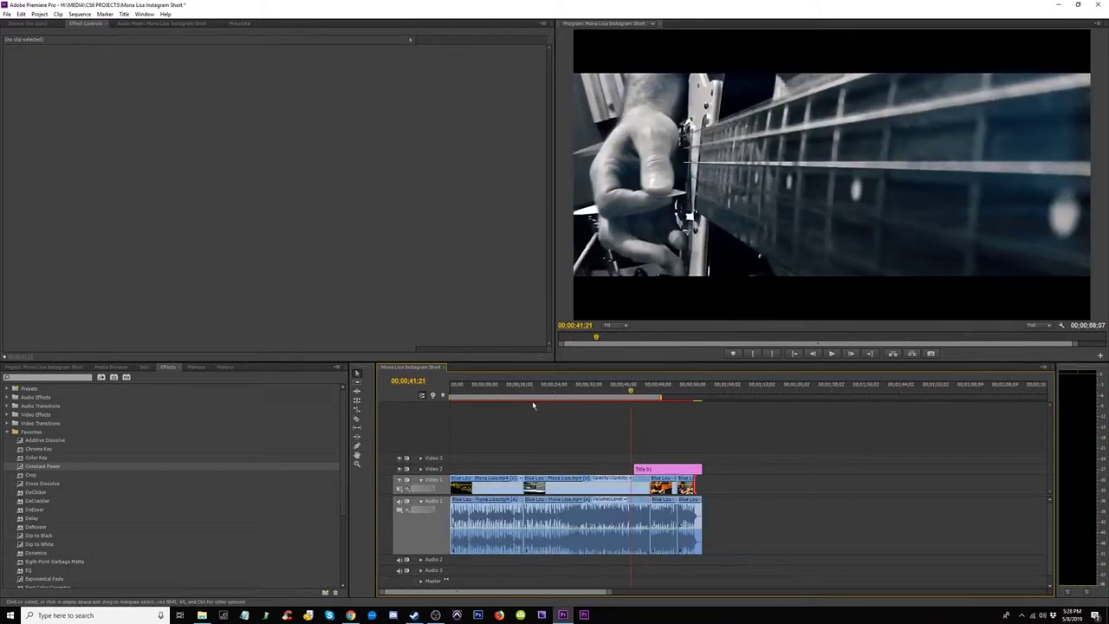
pyautogui.click(523, 392)
pyautogui.press('=')
pyautogui.press('=')
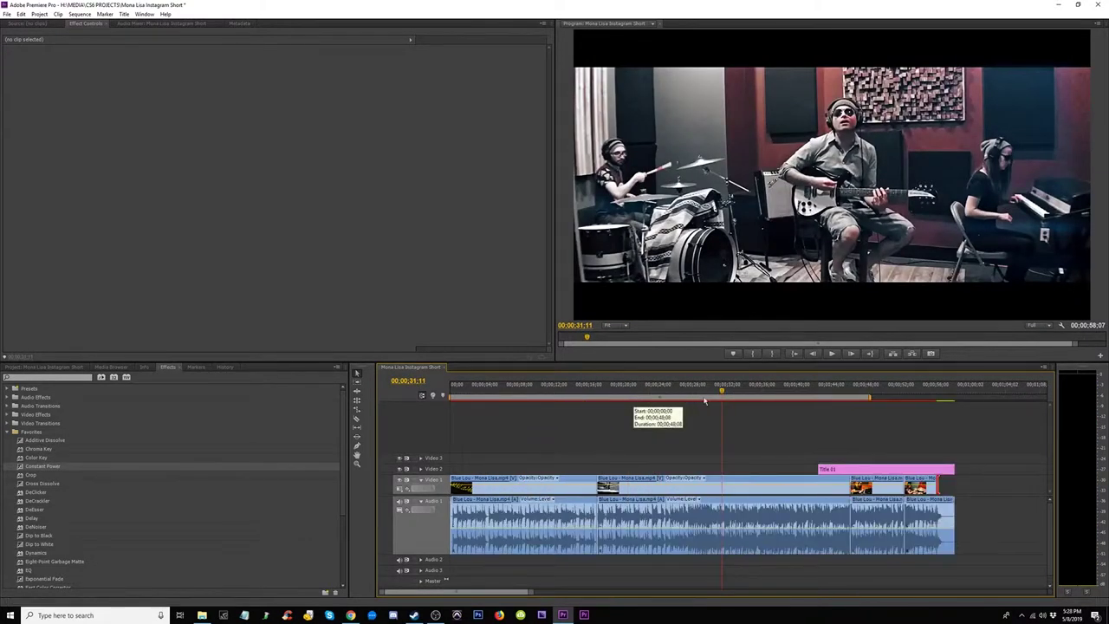
pyautogui.moveTo(768, 394); pyautogui.dragTo(802, 397)
pyautogui.press('=')
pyautogui.press('=')
pyautogui.press('=')
pyautogui.click(800, 392)
pyautogui.press('=')
pyautogui.press('-')
pyautogui.moveTo(576, 469); pyautogui.dragTo(752, 469)
pyautogui.press('=')
pyautogui.press('=')
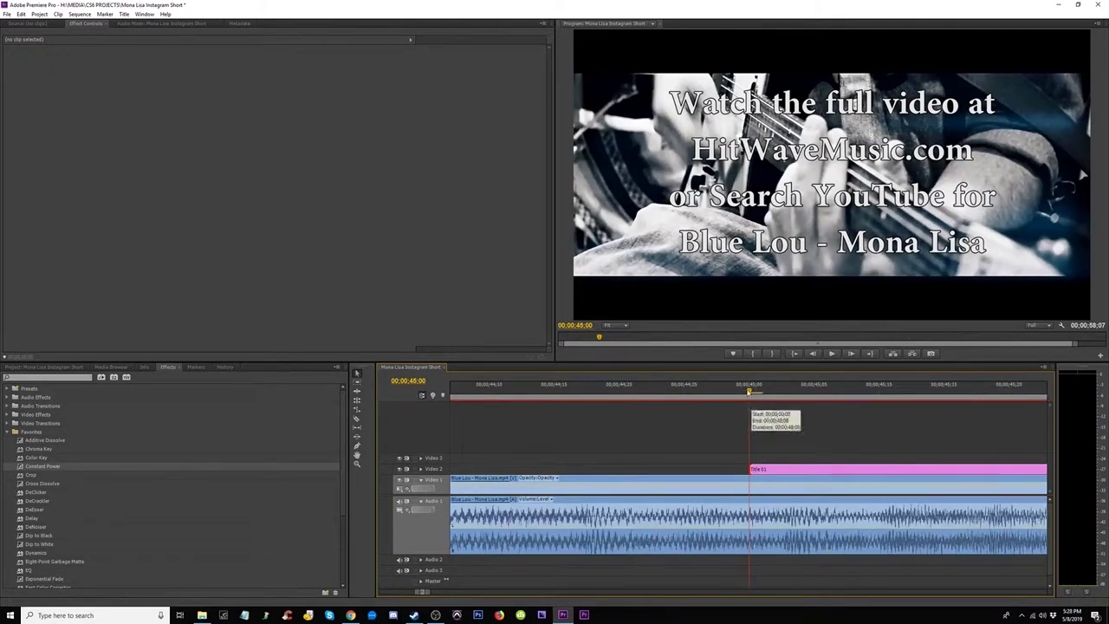
# - Split only the video on Video 1 at the title's start, 00;00;45;00, keeping its audio uncut
pyautogui.press('-')
pyautogui.press('-')
pyautogui.press('-')
pyautogui.press('-')
pyautogui.press('-')
pyautogui.press('=')
pyautogui.press('=')
pyautogui.press('=')
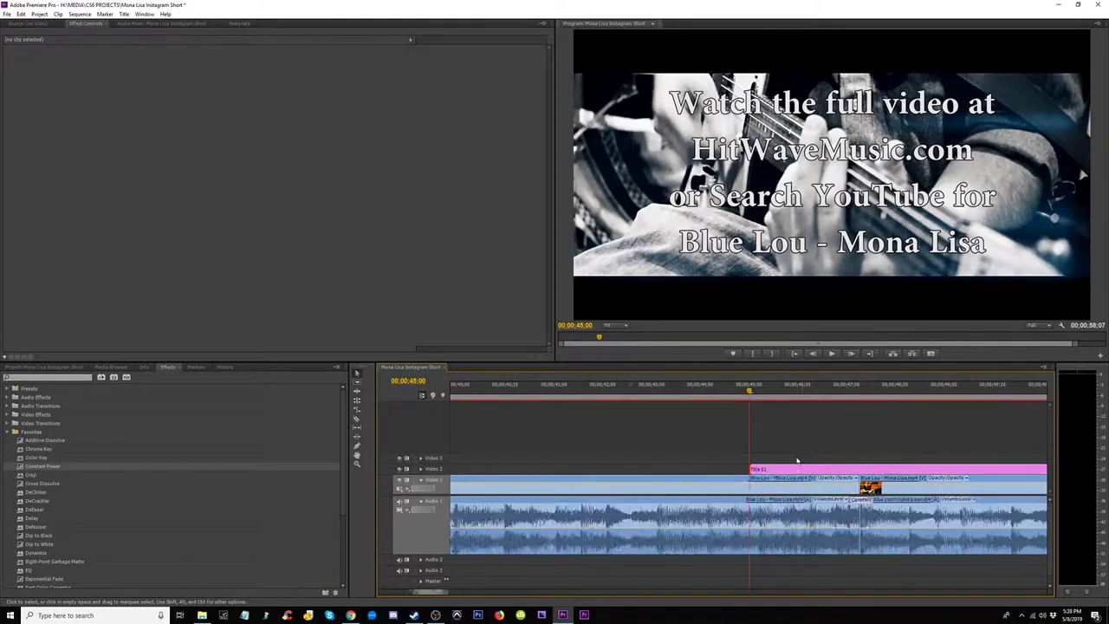
pyautogui.press('=')
pyautogui.click(755, 486)
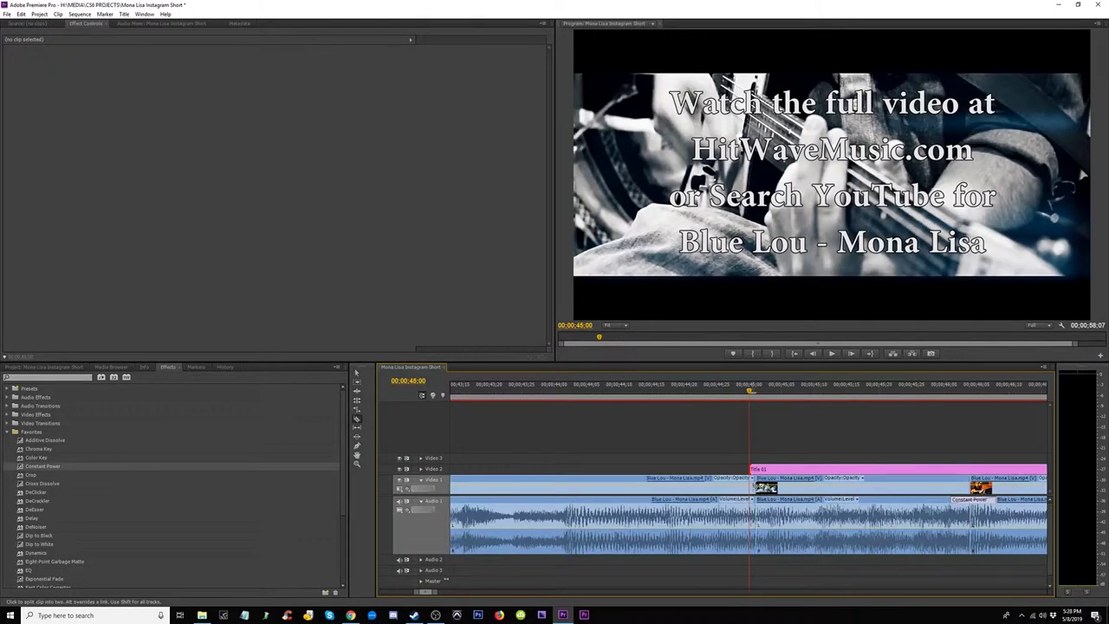
pyautogui.hotkey('ctrl', 'z')
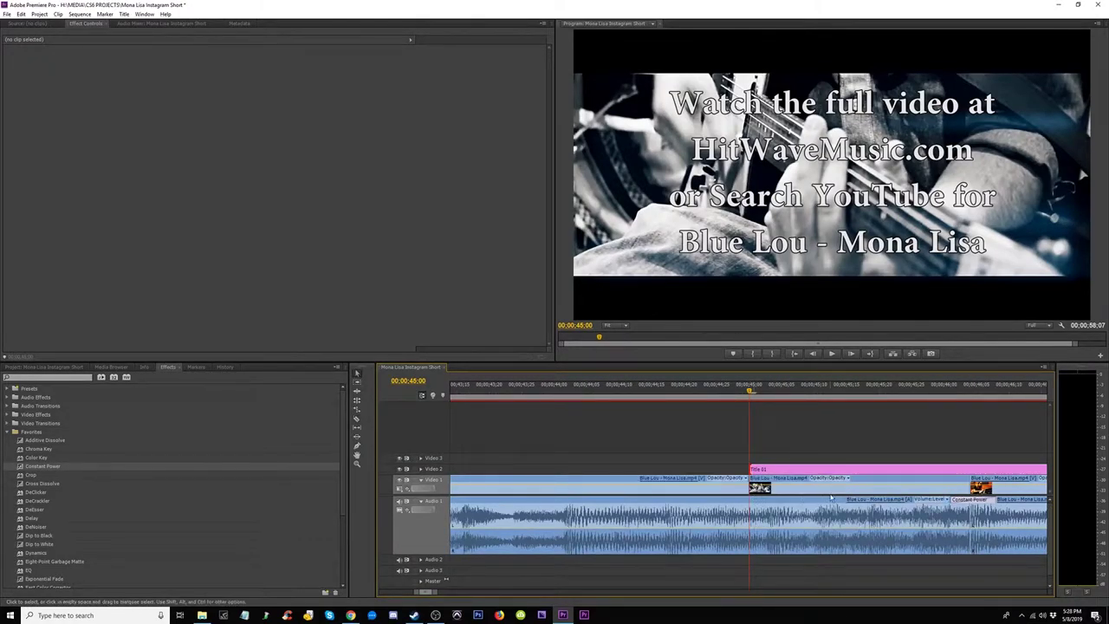
pyautogui.click(847, 489)
# - Extend the work area's end to the end of the title and last audio clip
pyautogui.press('-')
pyautogui.press('-')
pyautogui.press('-')
pyautogui.press('-')
pyautogui.click(803, 389)
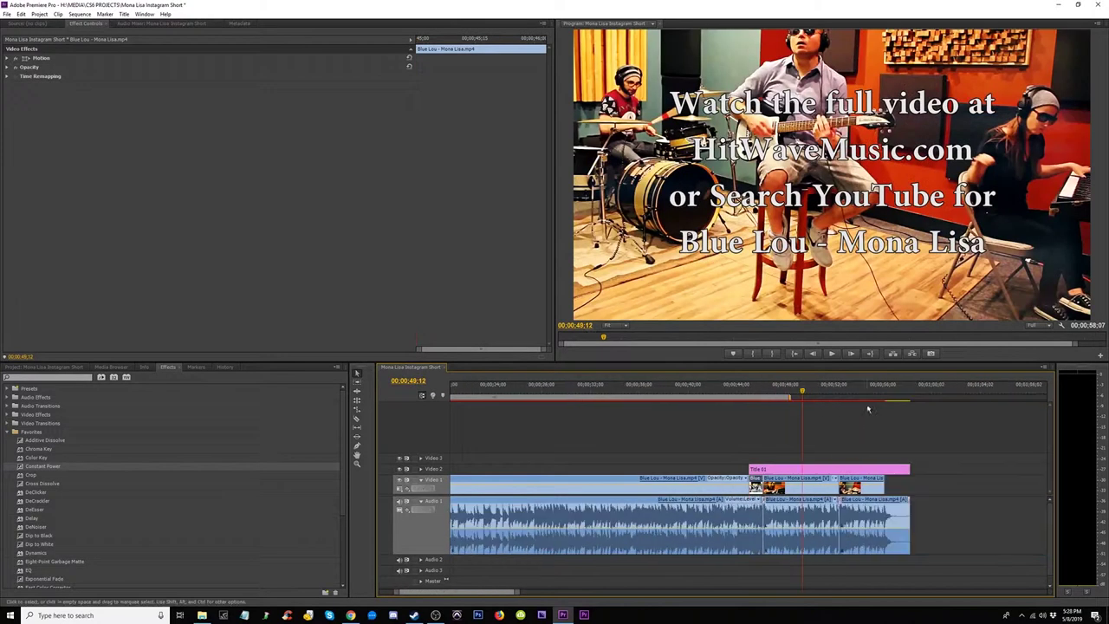
pyautogui.click(914, 390)
pyautogui.press('=')
pyautogui.press('=')
pyautogui.press('=')
pyautogui.press('=')
pyautogui.press('-')
pyautogui.press('-')
pyautogui.press('-')
pyautogui.press('-')
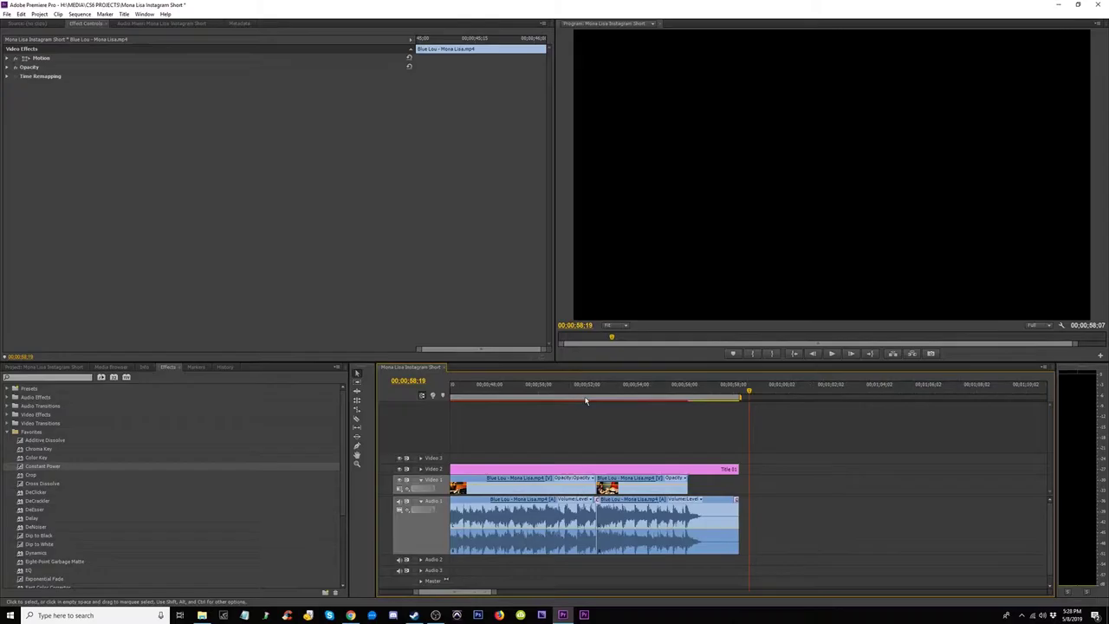
# - Lower the opacity of the middle video clip beneath the title until its picture is dark behind the text
pyautogui.click(623, 392)
pyautogui.press('=')
pyautogui.press('=')
pyautogui.click(710, 488)
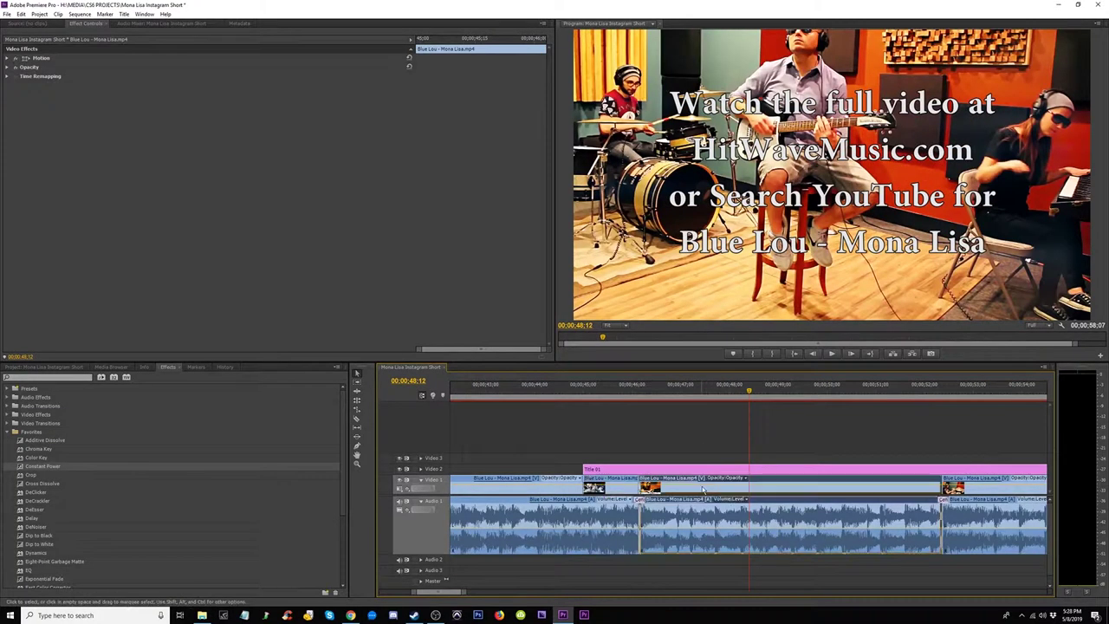
pyautogui.click(732, 438)
pyautogui.click(750, 491)
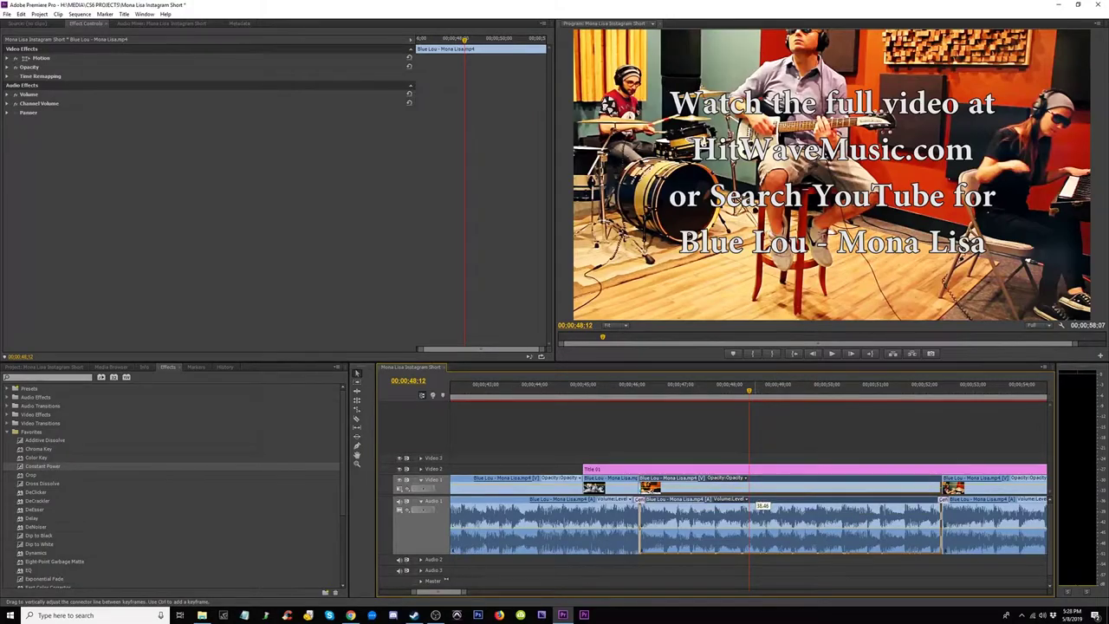
pyautogui.moveTo(756, 491); pyautogui.dragTo(757, 490)
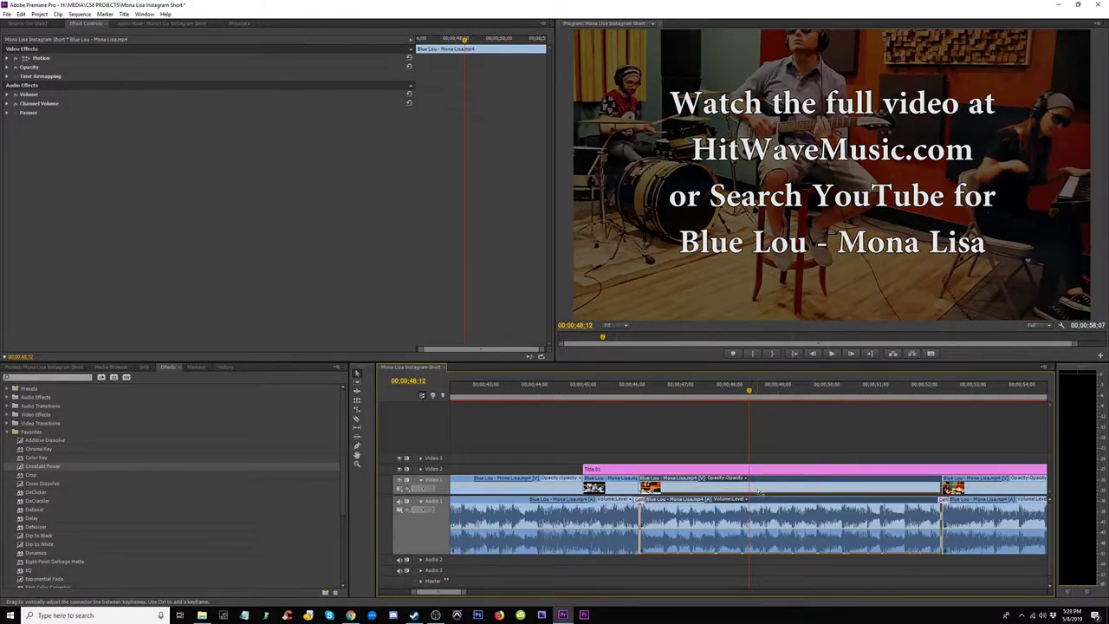
pyautogui.moveTo(764, 506); pyautogui.dragTo(759, 492)
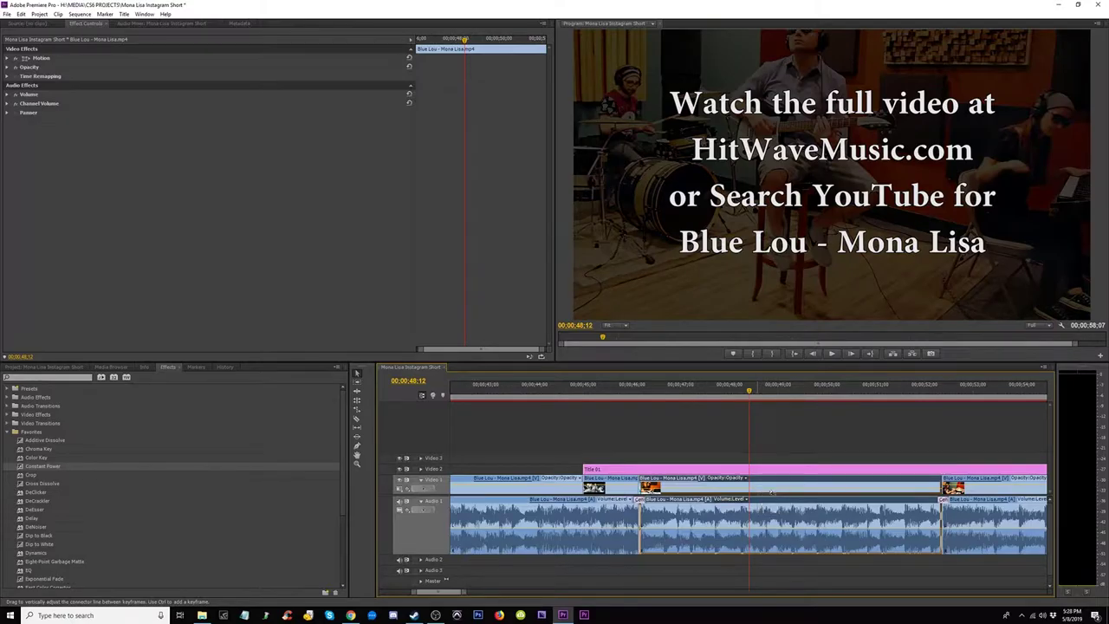
# - Copy the darkened clip's attributes to the video clips before and after it under the title, and play the result
pyautogui.rightClick(764, 486)
pyautogui.click(790, 165)
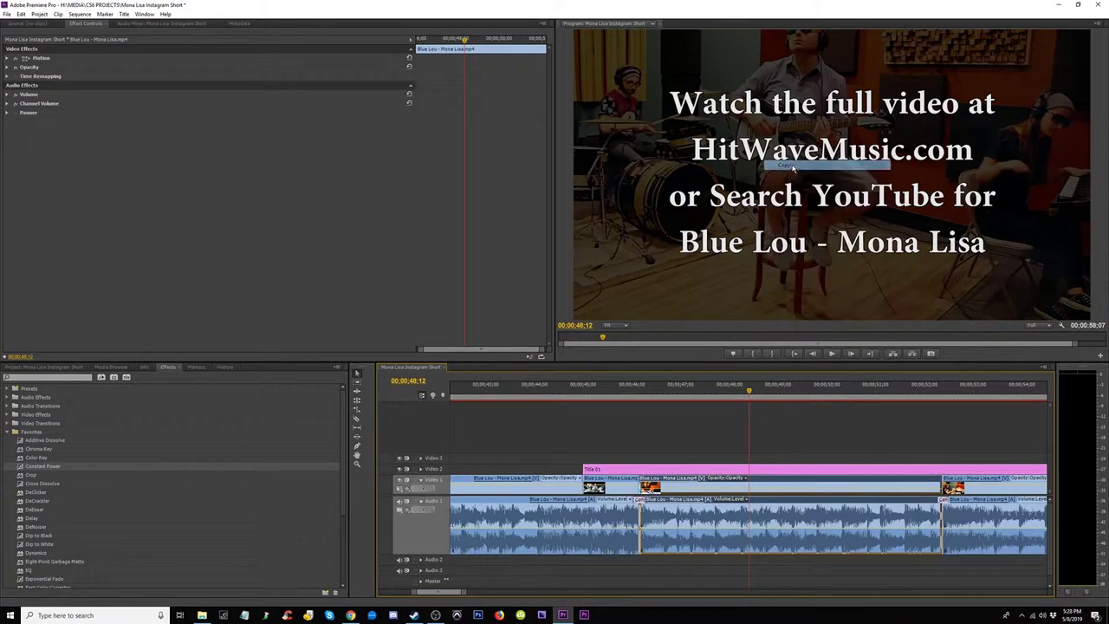
pyautogui.rightClick(617, 486)
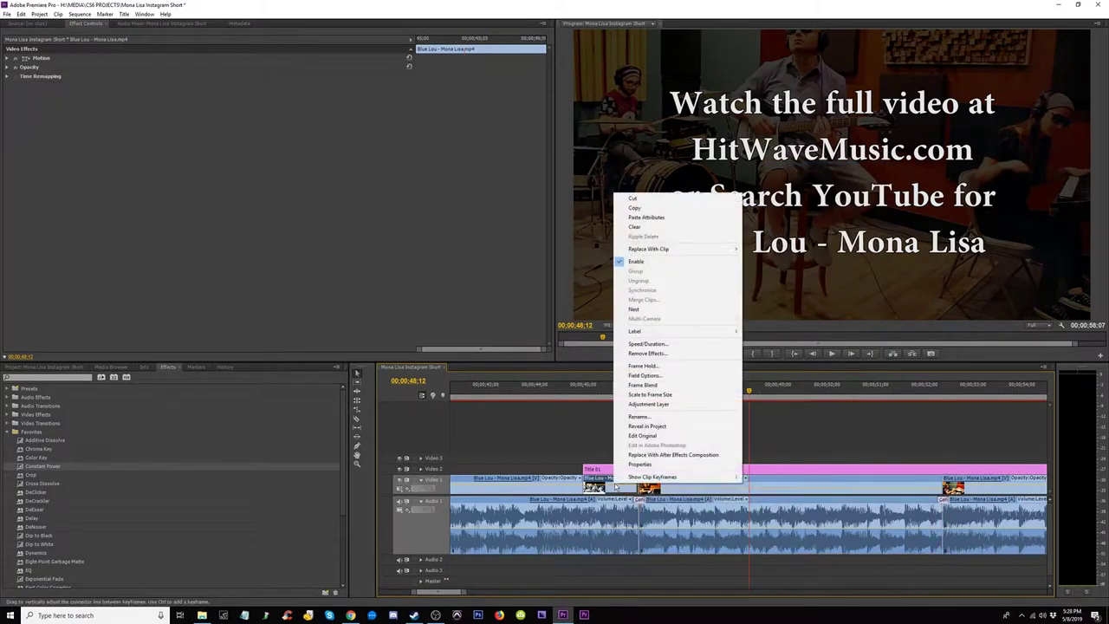
pyautogui.click(654, 218)
pyautogui.rightClick(982, 484)
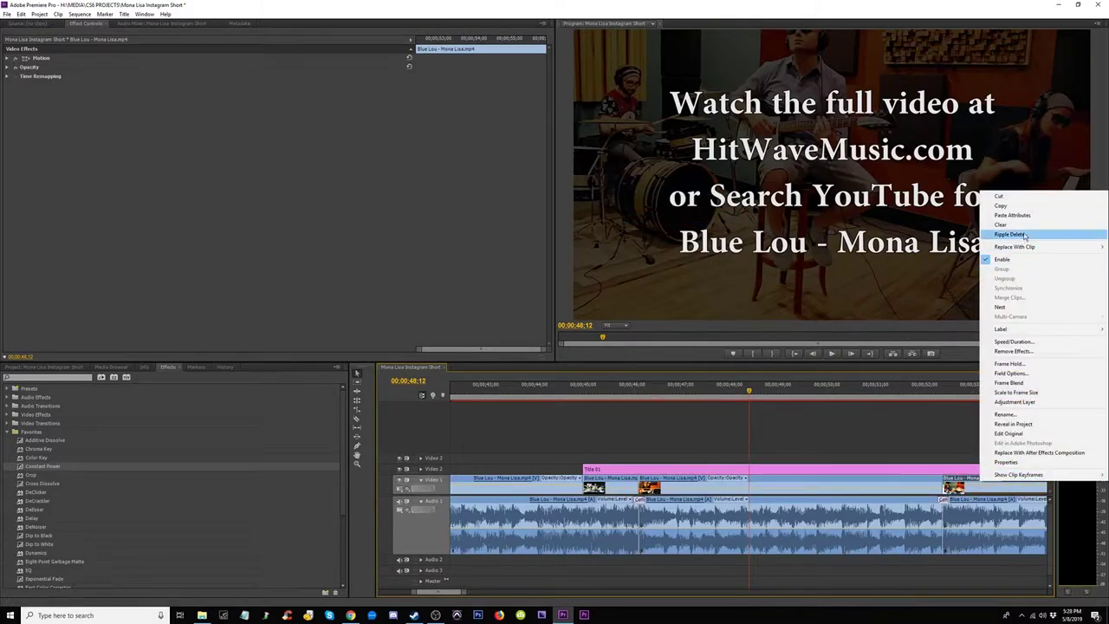
pyautogui.click(1015, 217)
pyautogui.moveTo(971, 386); pyautogui.dragTo(799, 412)
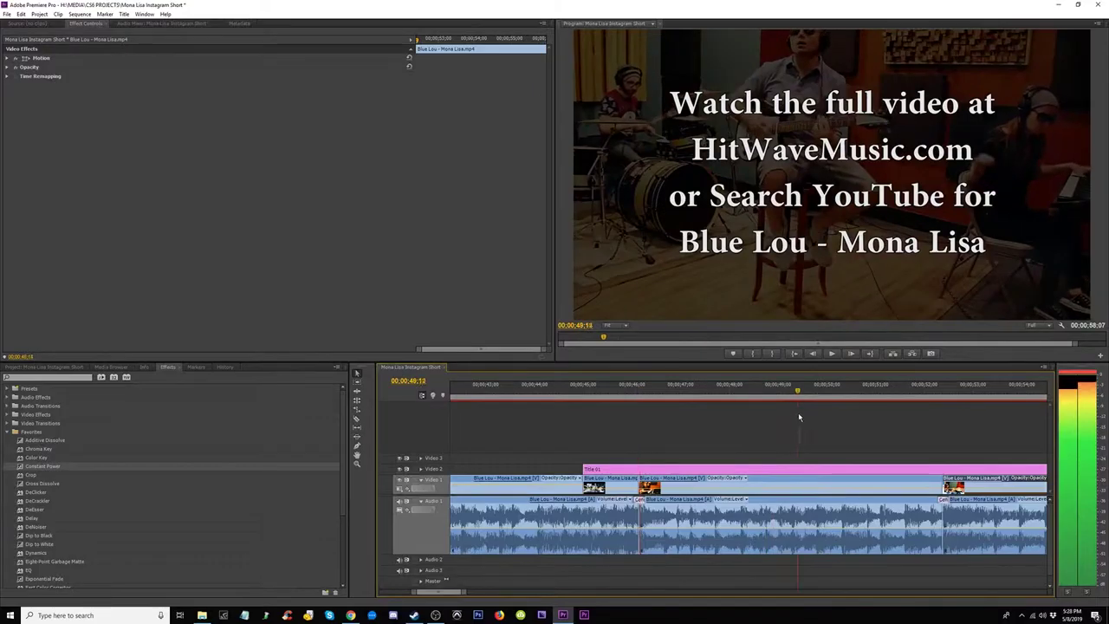
# - Reopen the closing title for editing and color its "HitWaveMusic" text bright green
pyautogui.click(795, 468)
pyautogui.press('-')
pyautogui.press('-')
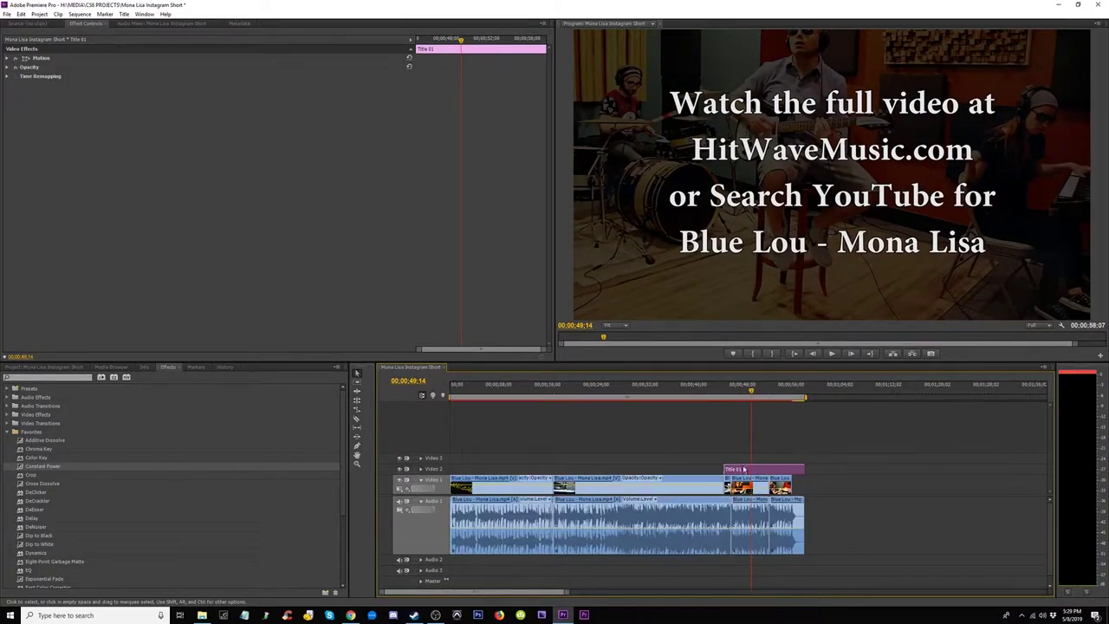
pyautogui.doubleClick(744, 469)
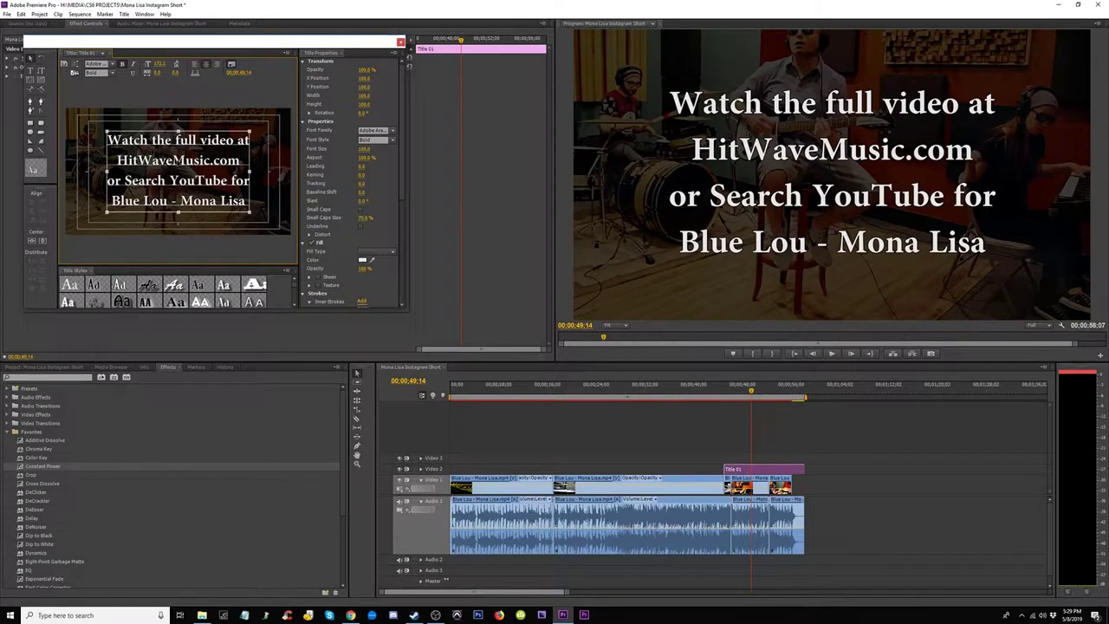
pyautogui.doubleClick(152, 162)
pyautogui.click(152, 162)
pyautogui.moveTo(116, 160); pyautogui.dragTo(213, 160)
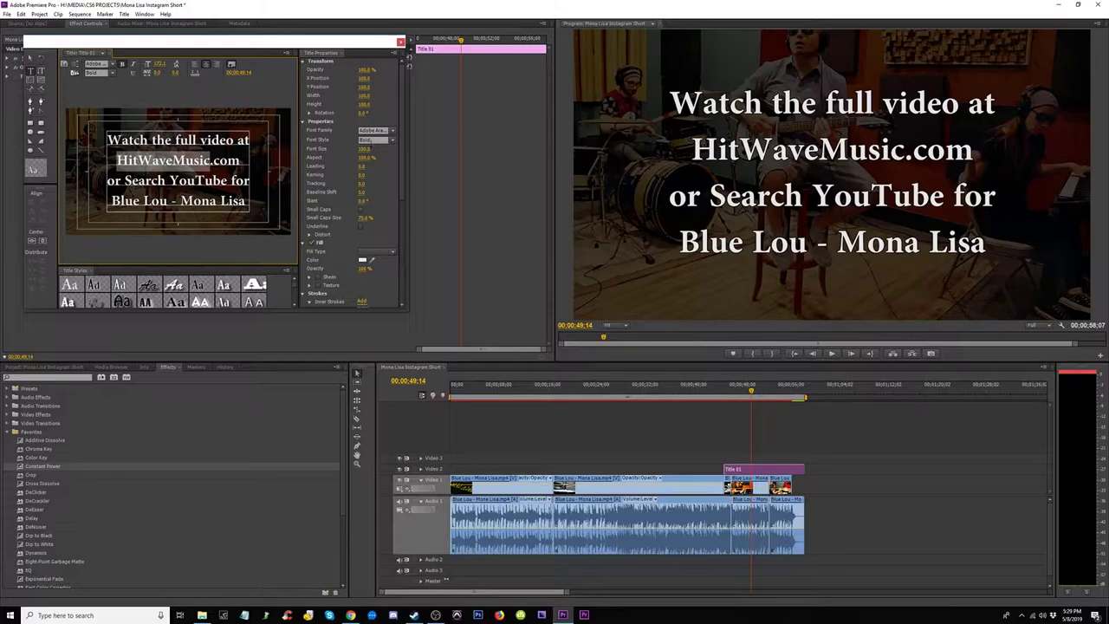
pyautogui.click(362, 259)
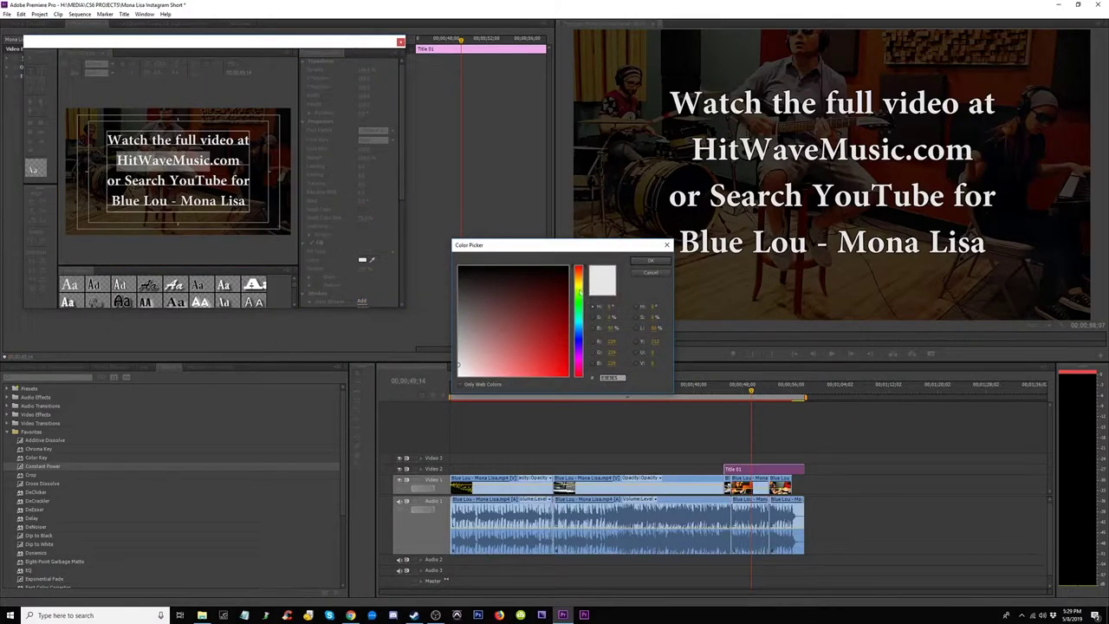
pyautogui.moveTo(581, 293); pyautogui.dragTo(581, 314)
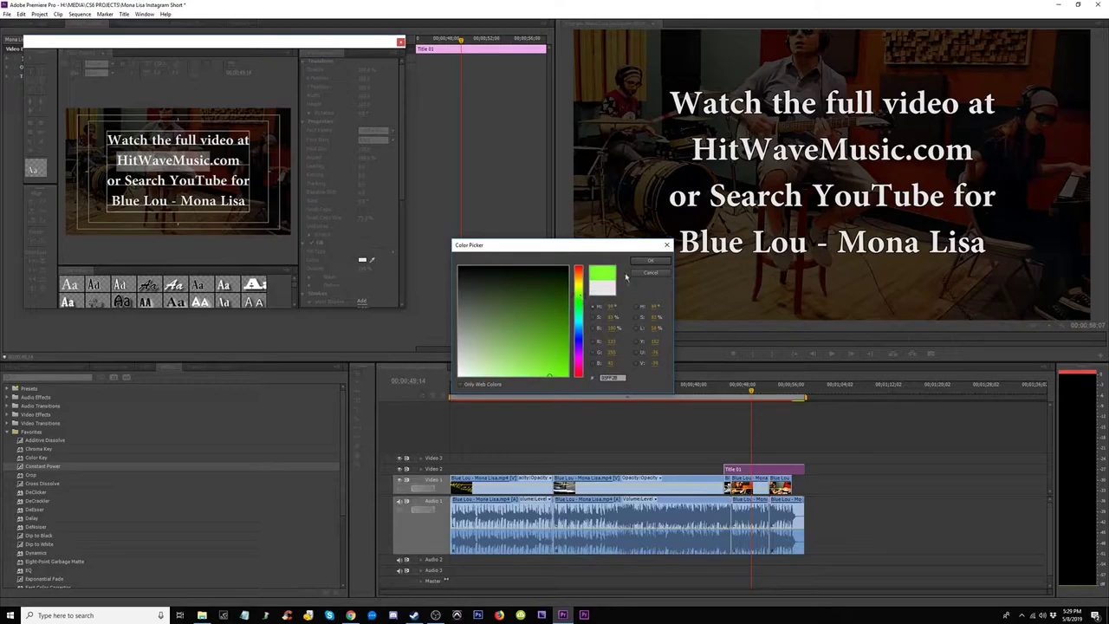
pyautogui.click(651, 261)
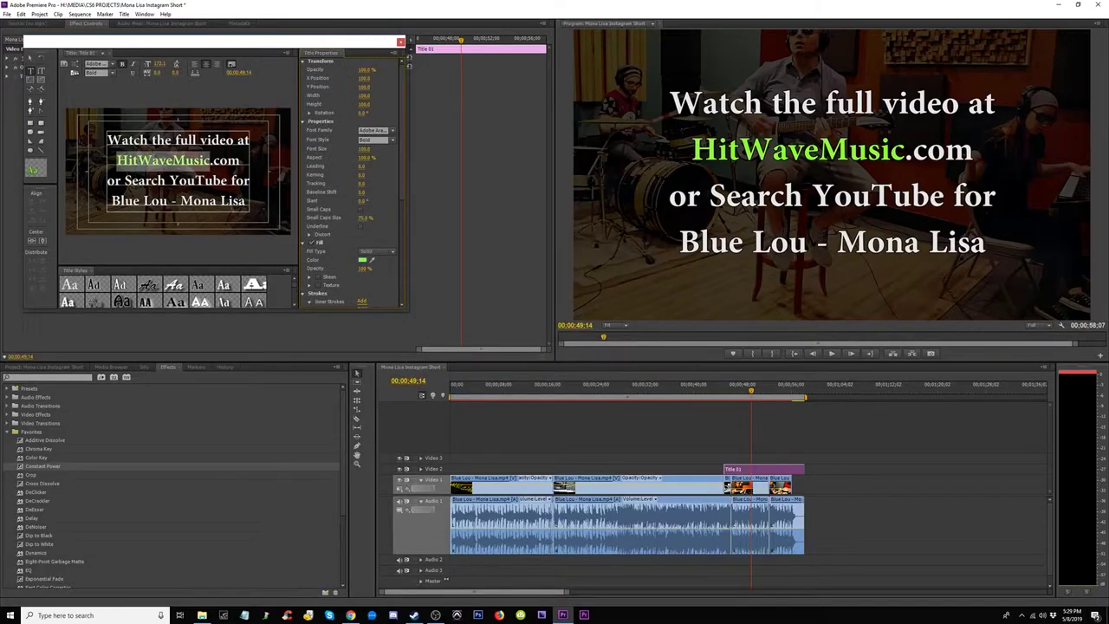
# - Color the title's last line, "Blue Lou - Mona Lisa", bright blue
pyautogui.moveTo(246, 202); pyautogui.dragTo(111, 201)
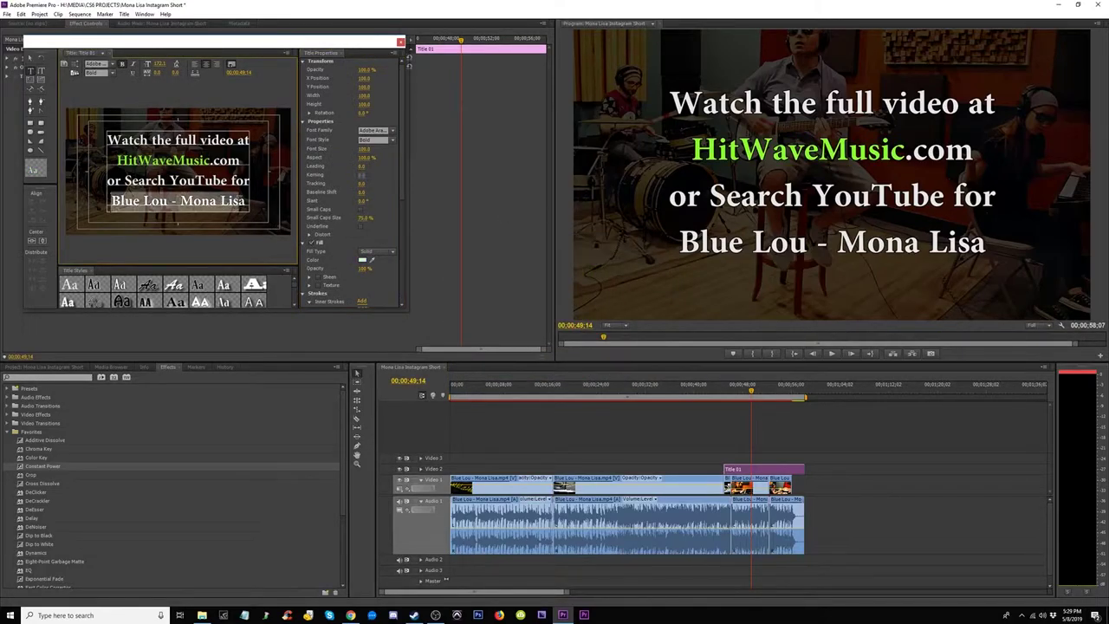
pyautogui.click(363, 260)
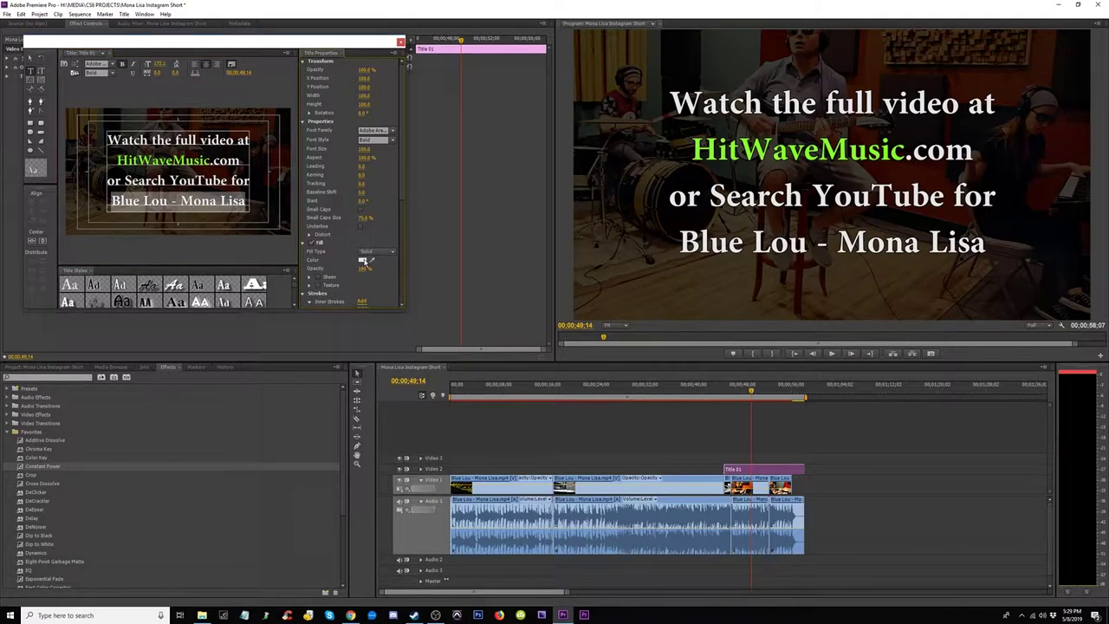
pyautogui.moveTo(576, 322); pyautogui.dragTo(583, 330)
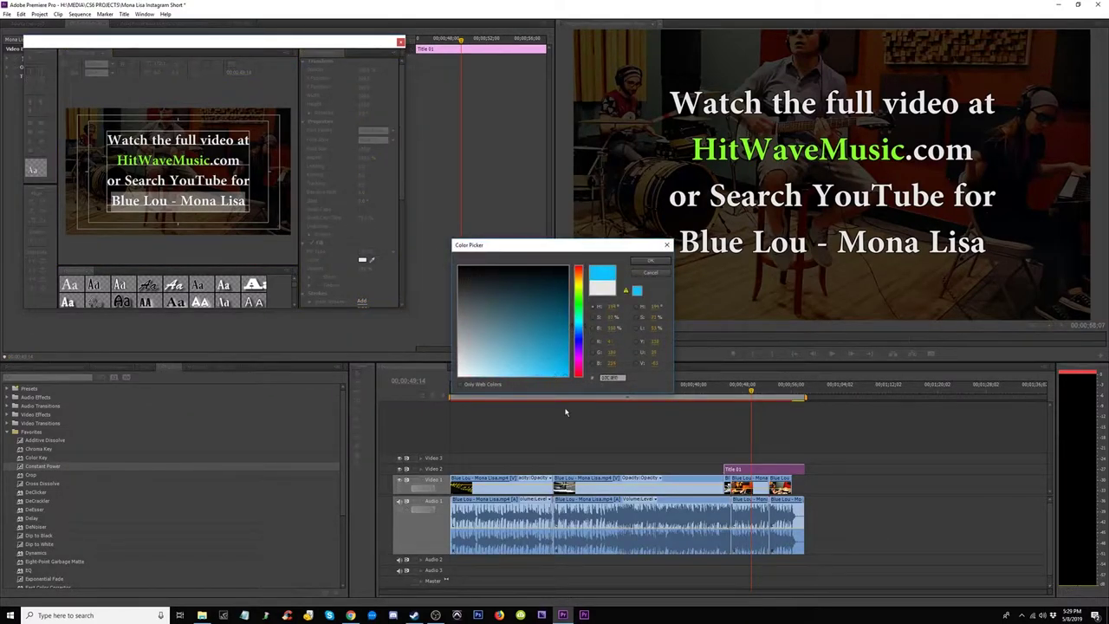
pyautogui.click(653, 262)
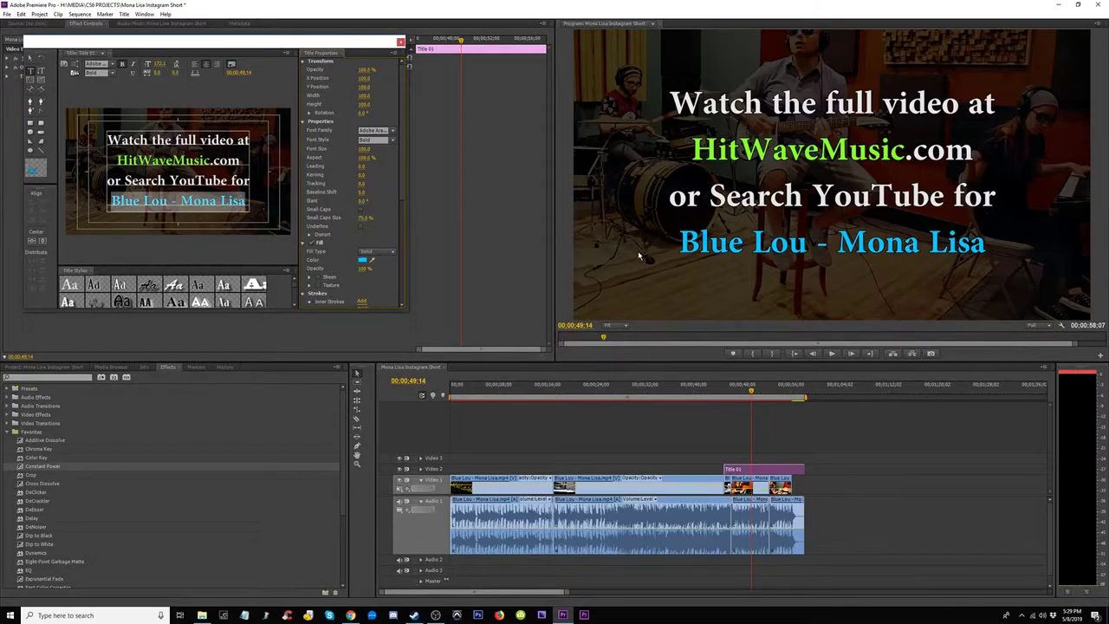
# - Color the word "YouTube" in the title's third line red, and soften it to a light red
pyautogui.click(149, 181)
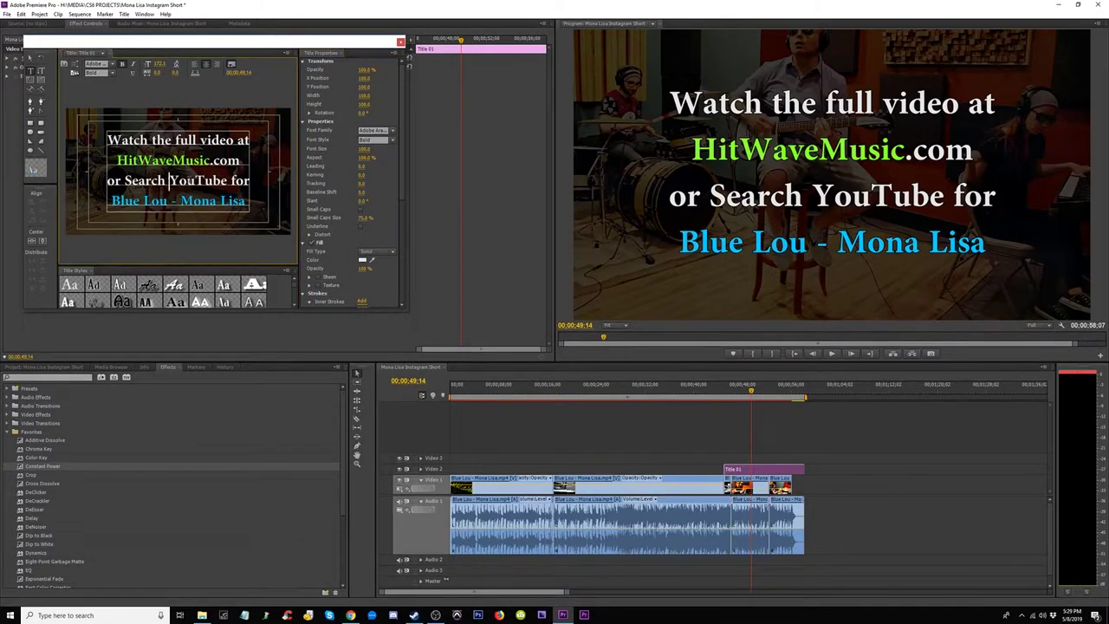
pyautogui.moveTo(168, 180); pyautogui.dragTo(227, 180)
pyautogui.click(362, 260)
pyautogui.click(530, 308)
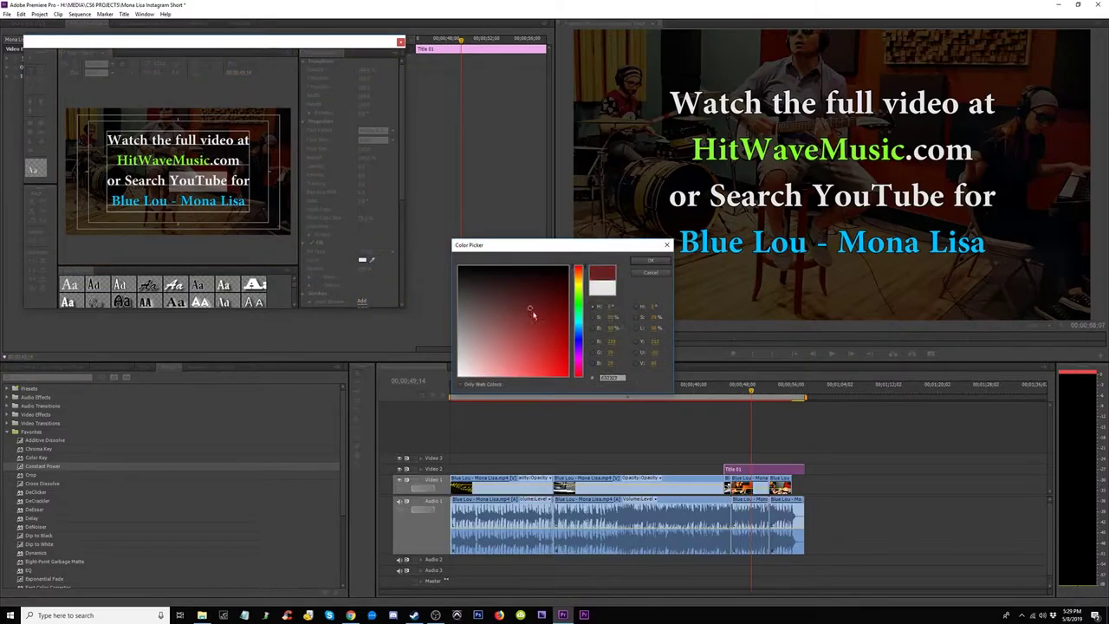
pyautogui.click(655, 261)
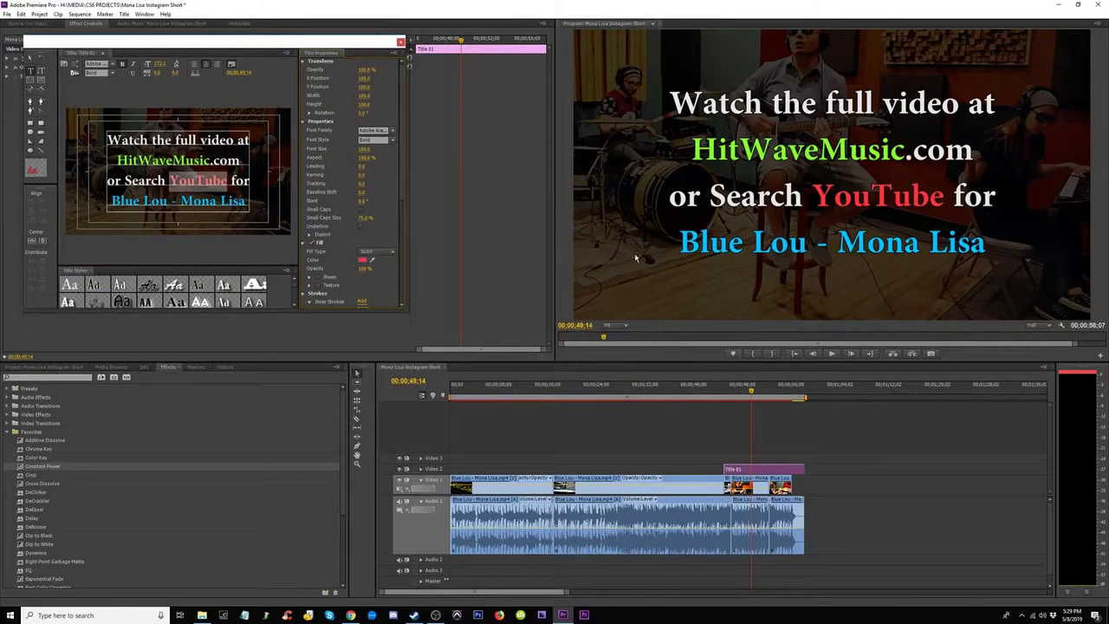
pyautogui.click(362, 260)
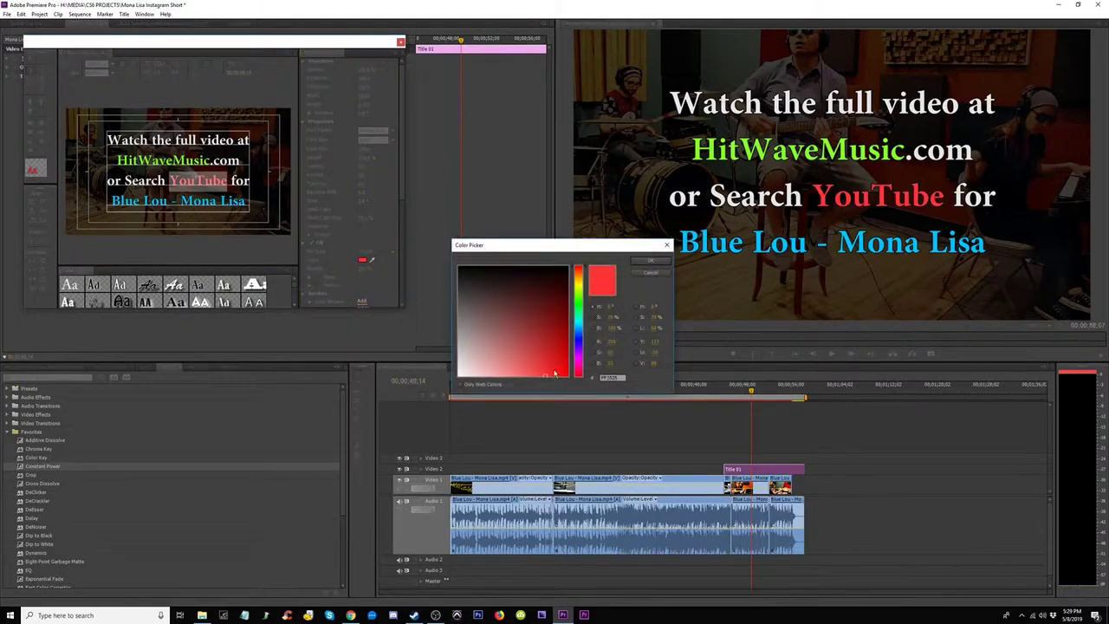
pyautogui.click(650, 264)
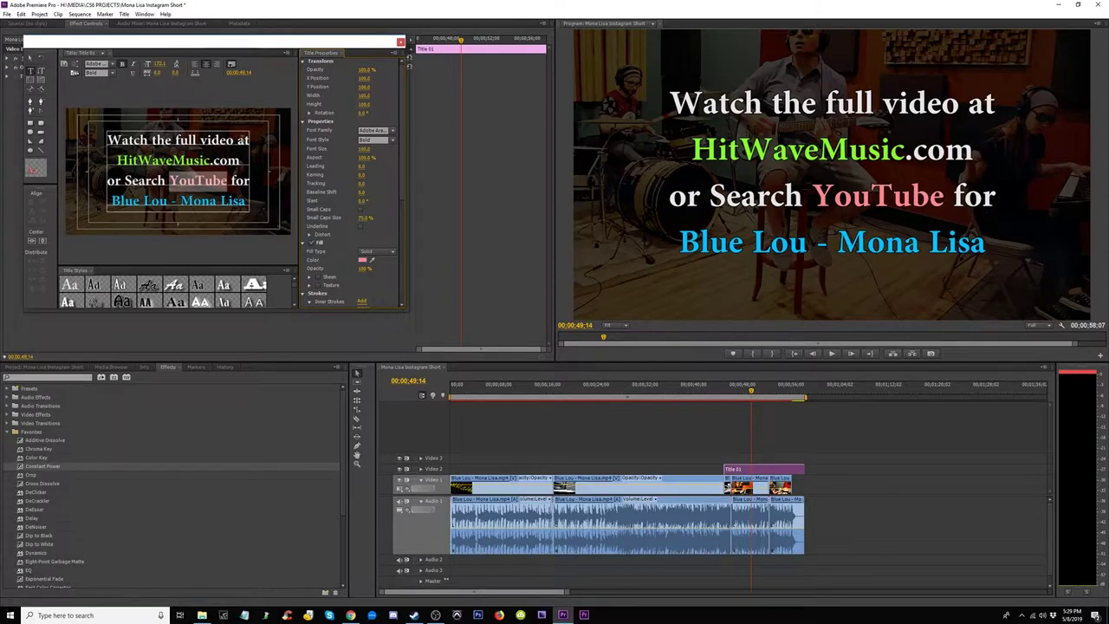
# - Replace "at" with "@" in the title's first line and check the title over the frame at 00;00;49;23
pyautogui.click(237, 139)
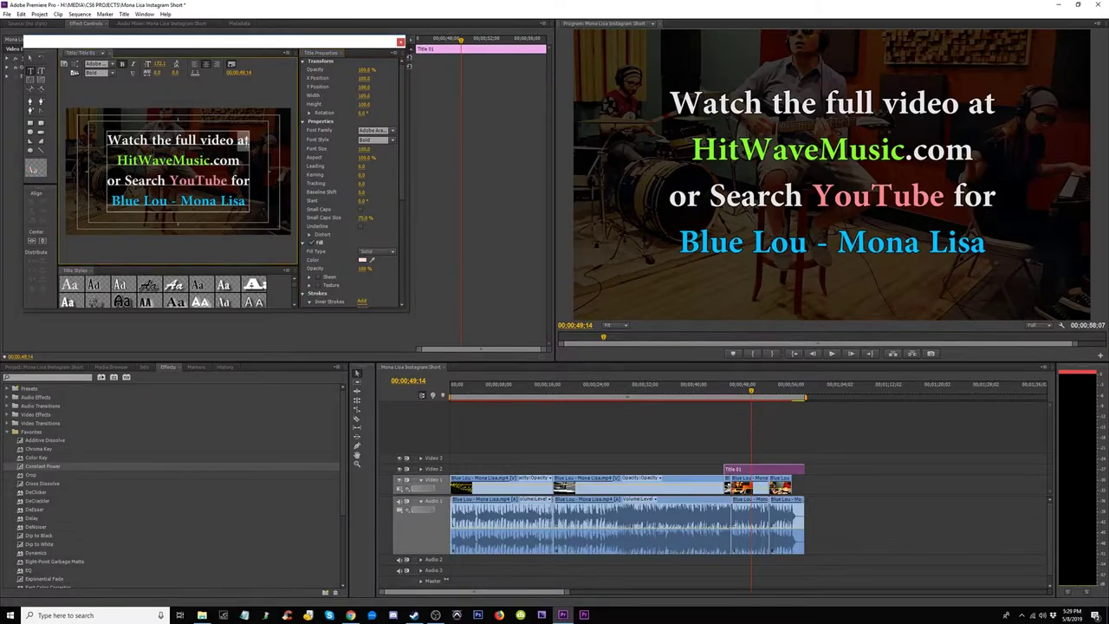
pyautogui.write('@')
pyautogui.click(753, 392)
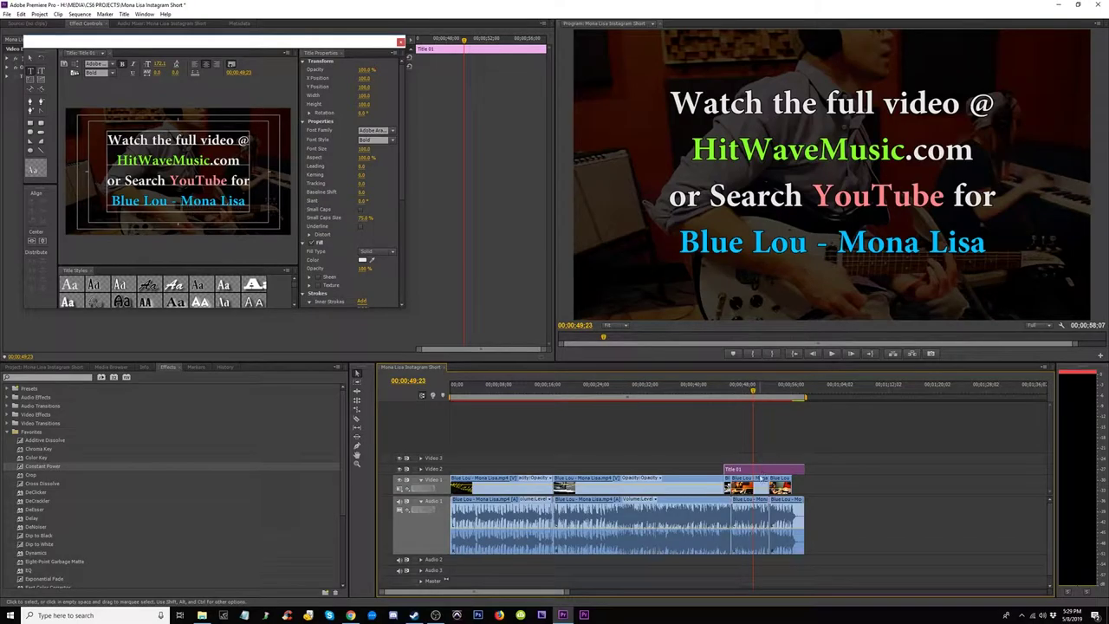
# - Lighten the blue of the title's "Blue Lou - Mona Lisa" line
pyautogui.click(220, 200)
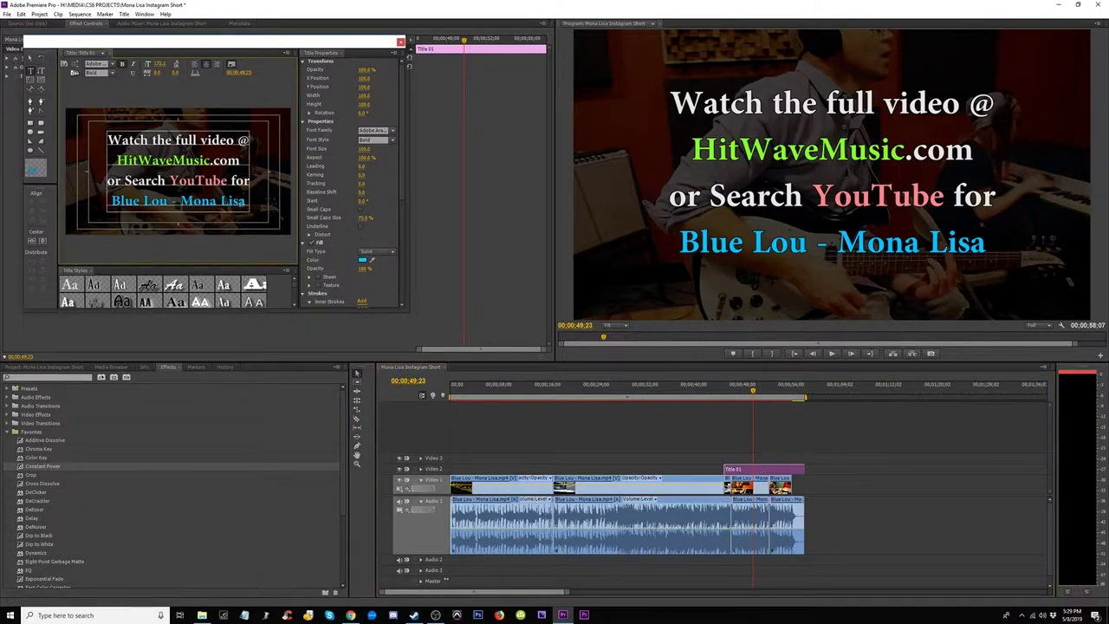
pyautogui.hotkey('shift', 'Home')
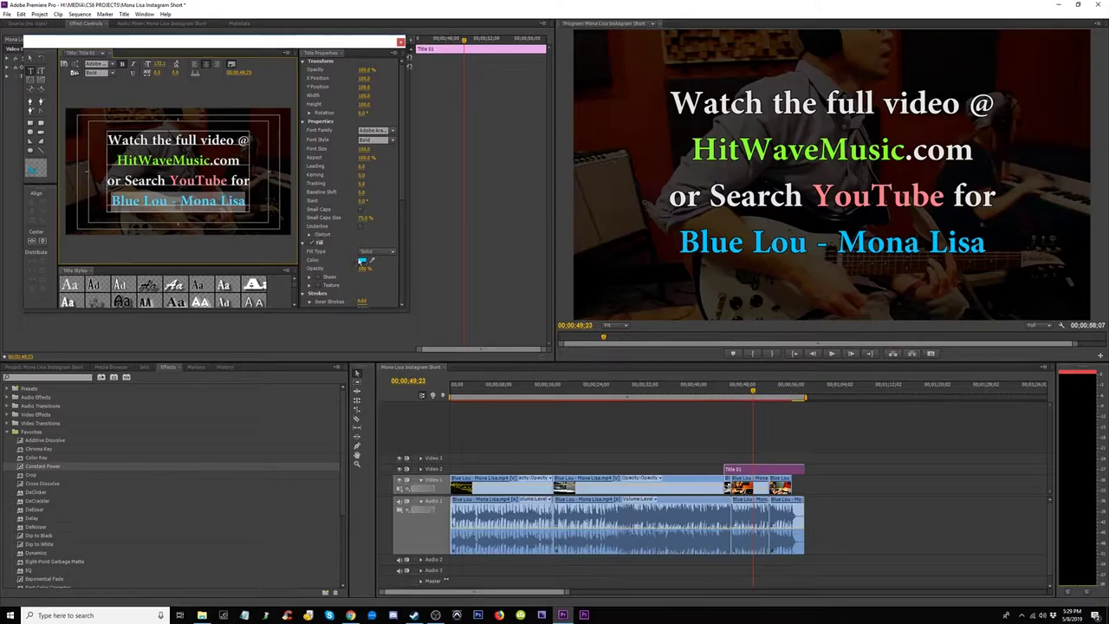
pyautogui.click(362, 260)
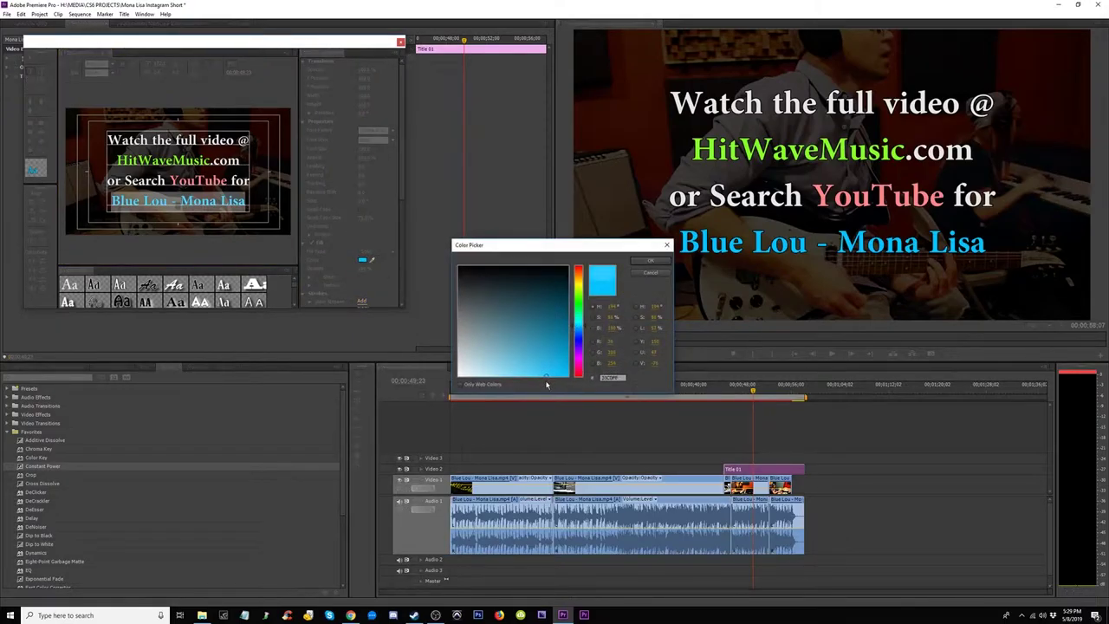
pyautogui.click(650, 264)
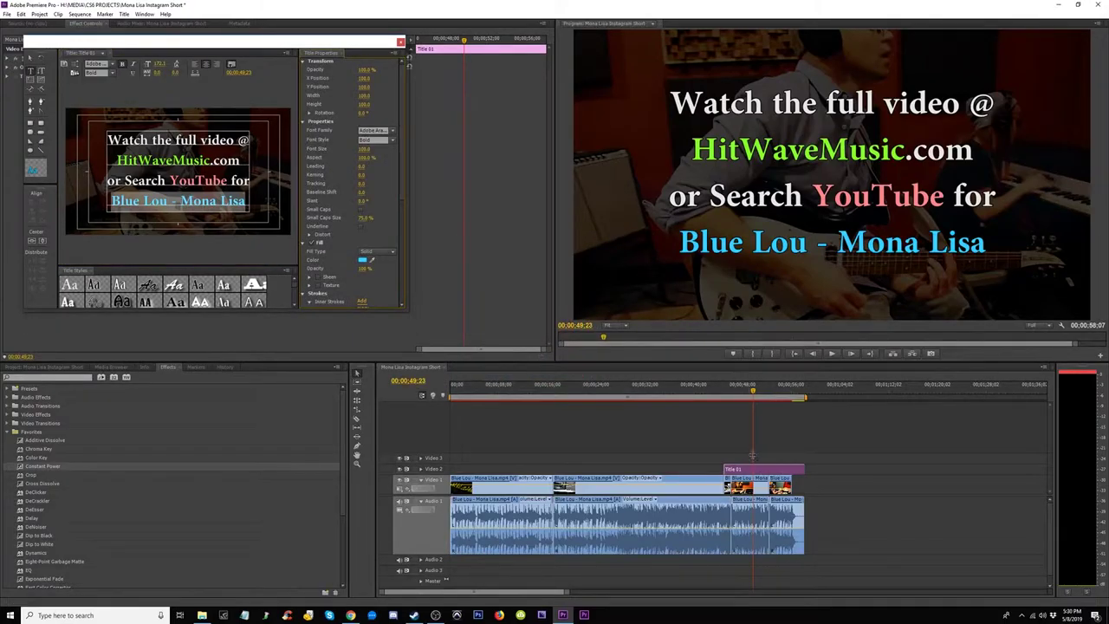
# - Play the opening of the sequence from its first frame and examine how the picture and audio start
pyautogui.press('-')
pyautogui.press('-')
pyautogui.click(474, 391)
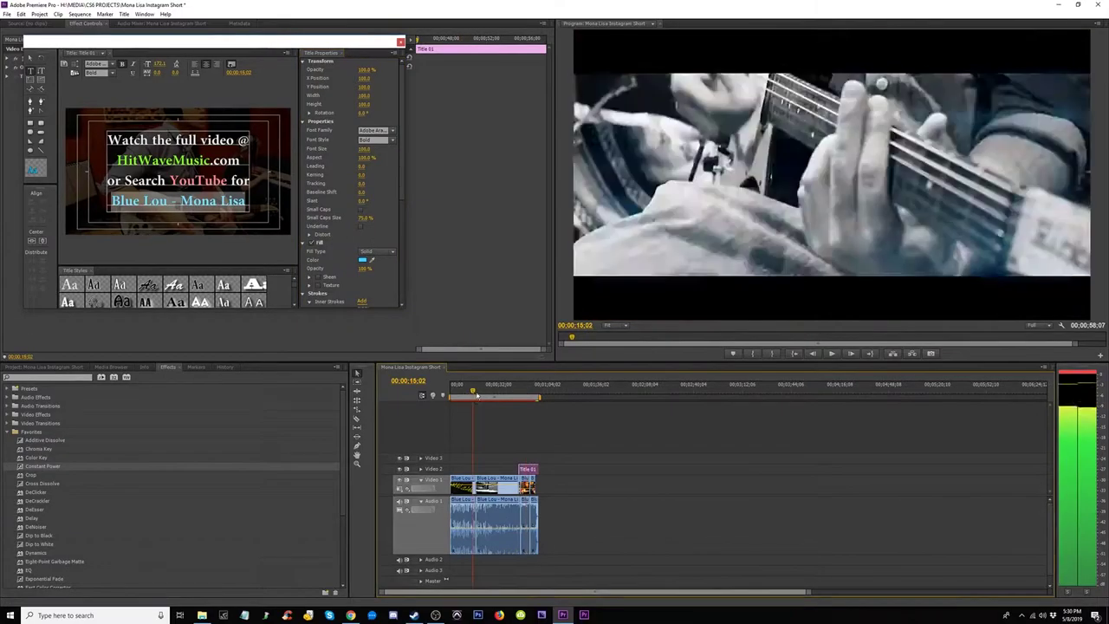
pyautogui.click(476, 395)
pyautogui.press('-')
pyautogui.press('=')
pyautogui.press('Home')
pyautogui.press('=')
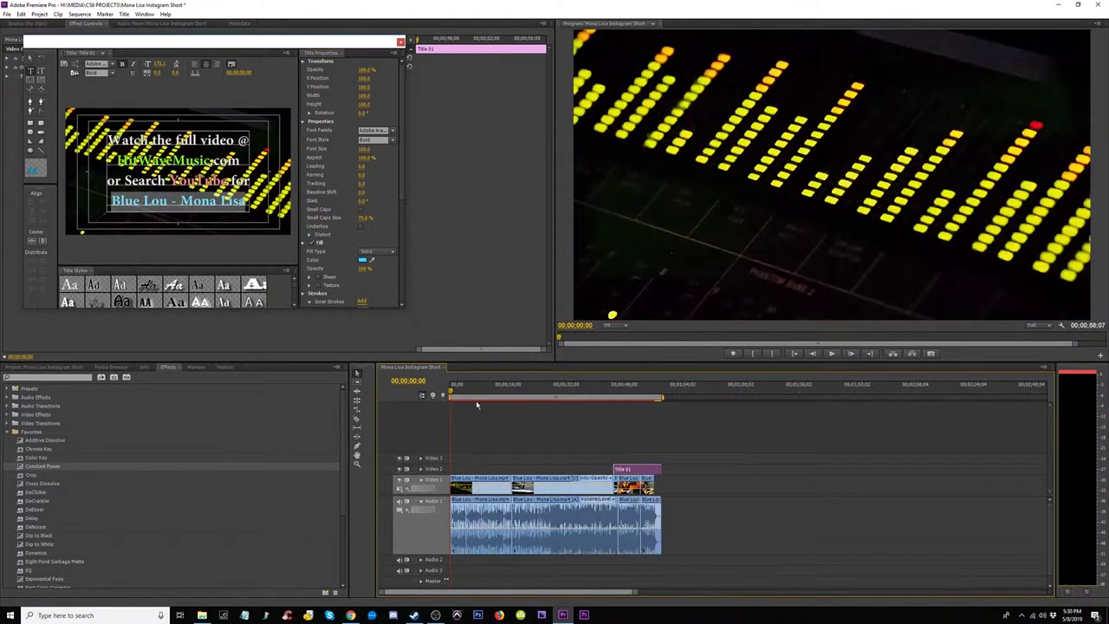
pyautogui.press('space')
pyautogui.press('space')
pyautogui.press('=')
pyautogui.press('=')
pyautogui.press('=')
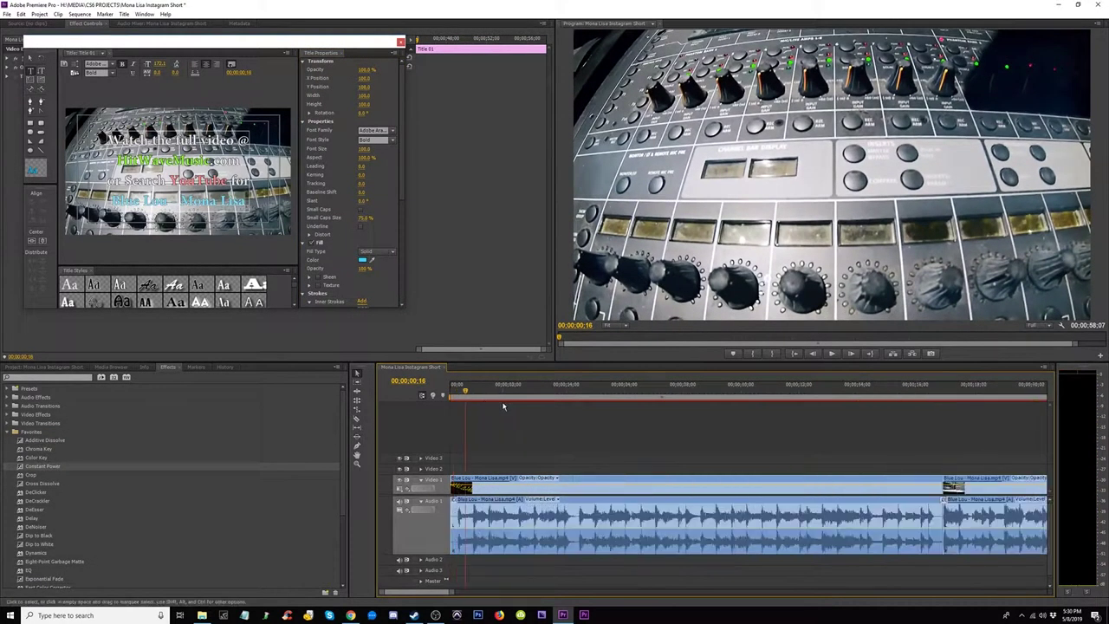
pyautogui.press('=')
pyautogui.press('=')
pyautogui.press('Home')
pyautogui.press('space')
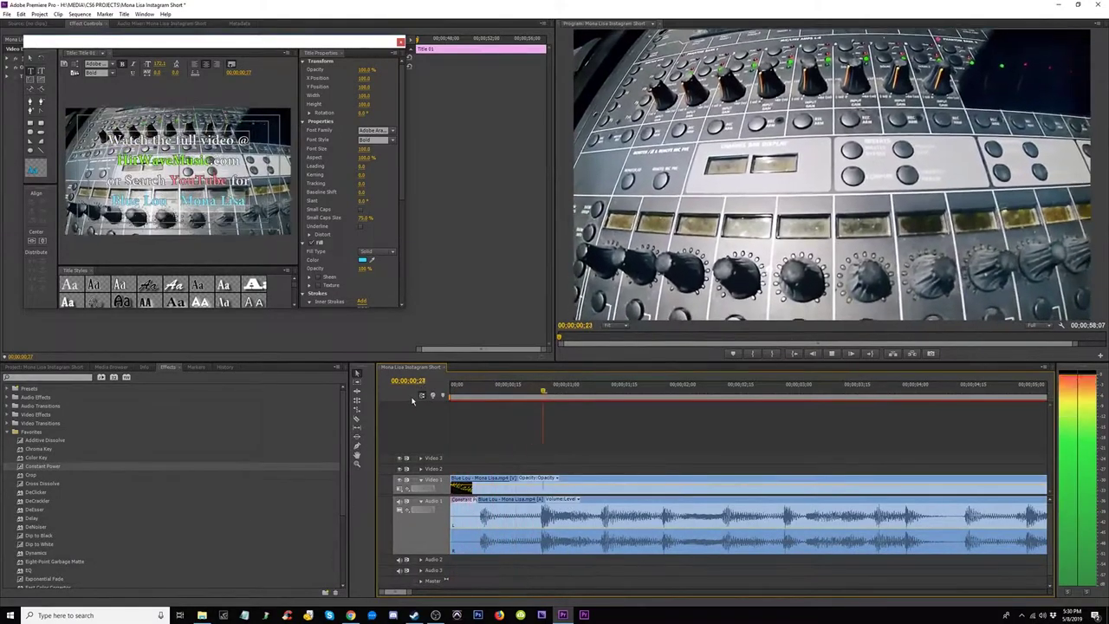
pyautogui.press('space')
# - Trim the first clip's start to the first beat at 00;00;00;08, removing its opening audio fade and the gap left before it
pyautogui.click(463, 397)
pyautogui.moveTo(464, 397)
pyautogui.mouseDown()
pyautogui.moveTo(451, 397)
pyautogui.moveTo(477, 396)
pyautogui.mouseUp()
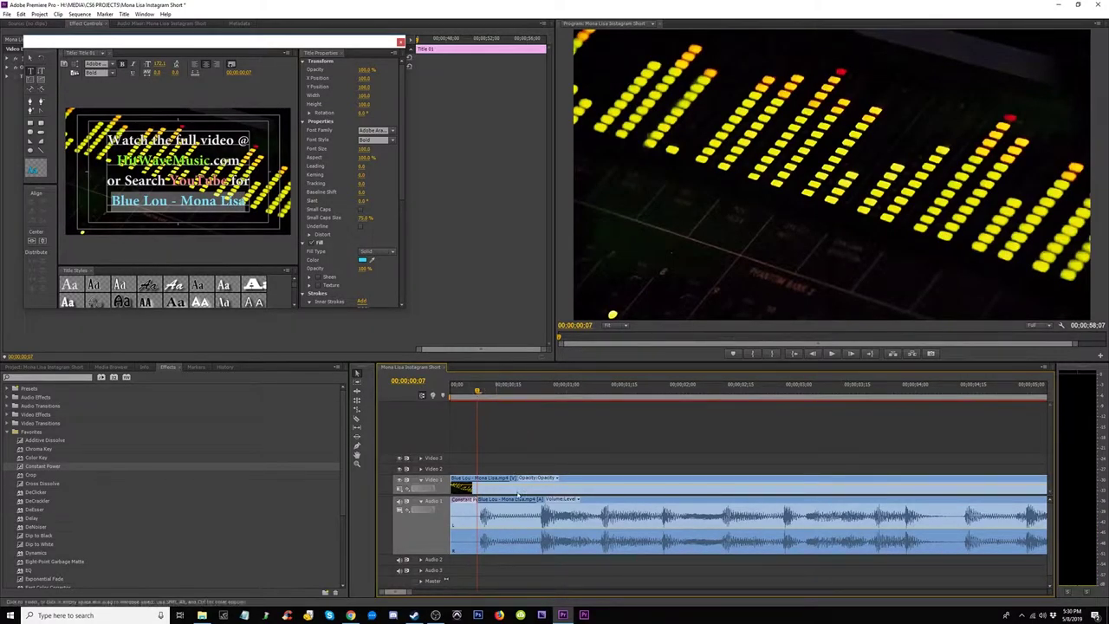
pyautogui.moveTo(481, 393); pyautogui.dragTo(478, 396)
pyautogui.click(481, 394)
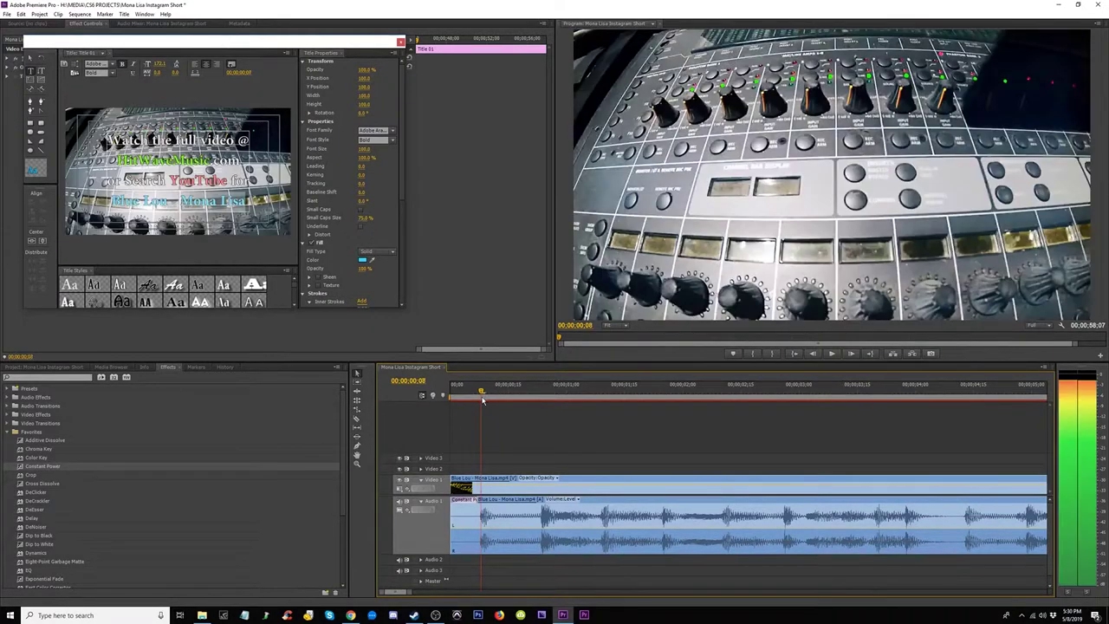
pyautogui.moveTo(452, 487); pyautogui.dragTo(482, 488)
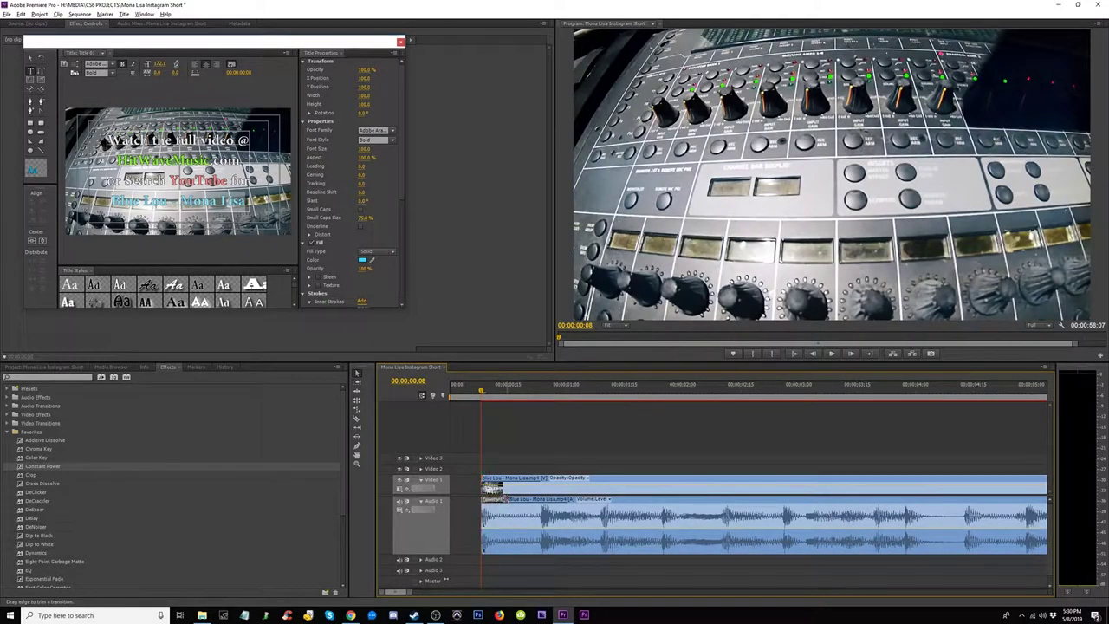
pyautogui.press('Delete')
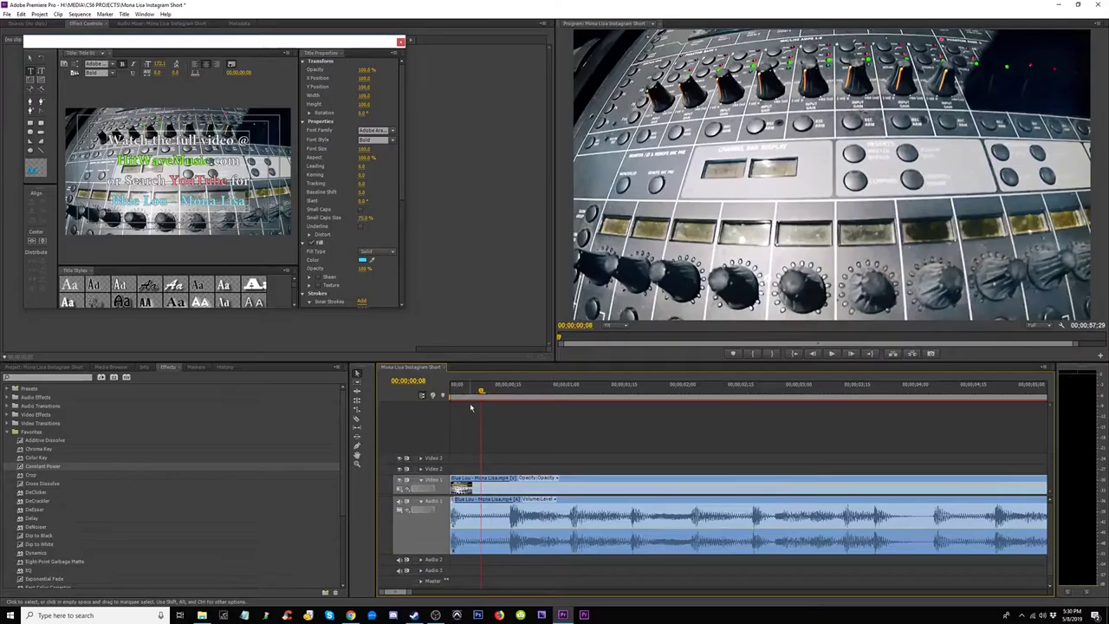
# - Play the sequence from its trimmed beginning to check the new opening
pyautogui.moveTo(482, 393); pyautogui.dragTo(385, 393)
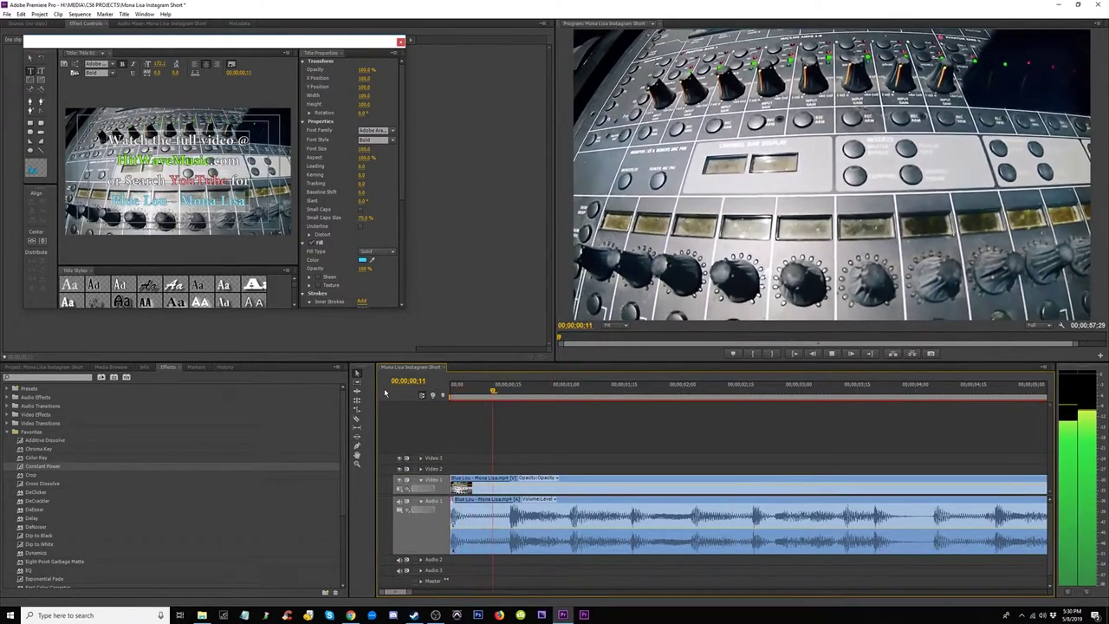
pyautogui.press('-')
pyautogui.press('-')
pyautogui.press('-')
pyautogui.press('-')
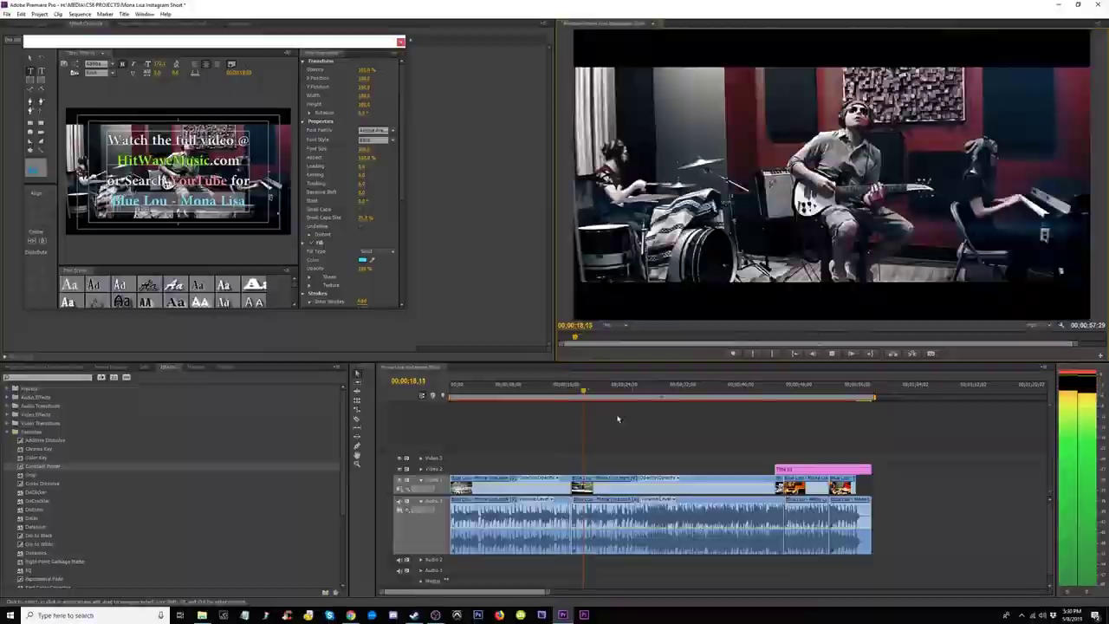
# - Examine and play the join between the first and second clips, and place the playhead on the cut at 00;00;16;20
pyautogui.press('=')
pyautogui.press('=')
pyautogui.press('=')
pyautogui.press('=')
pyautogui.press('=')
pyautogui.press('=')
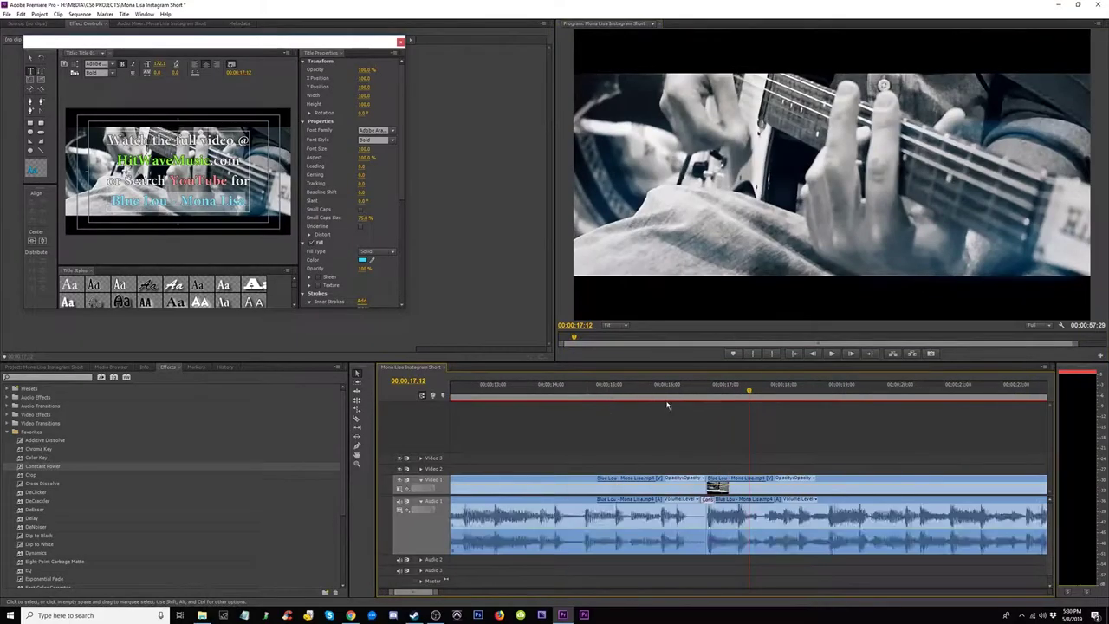
pyautogui.moveTo(488, 395); pyautogui.dragTo(463, 396)
pyautogui.press('-')
pyautogui.press('=')
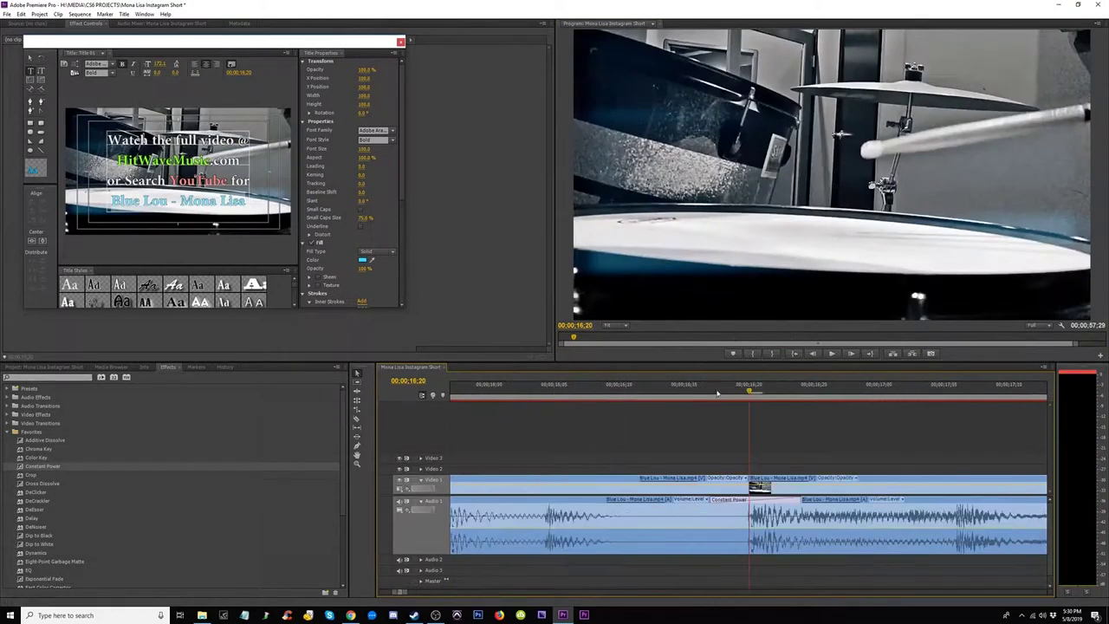
pyautogui.moveTo(747, 394); pyautogui.dragTo(495, 401)
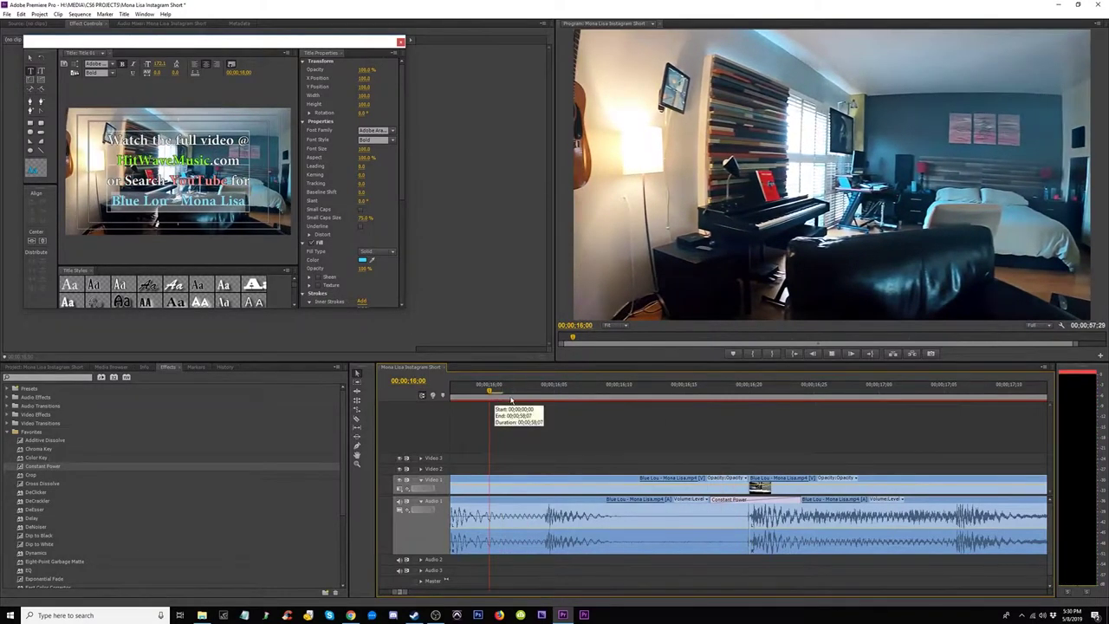
pyautogui.press('space')
pyautogui.click(749, 395)
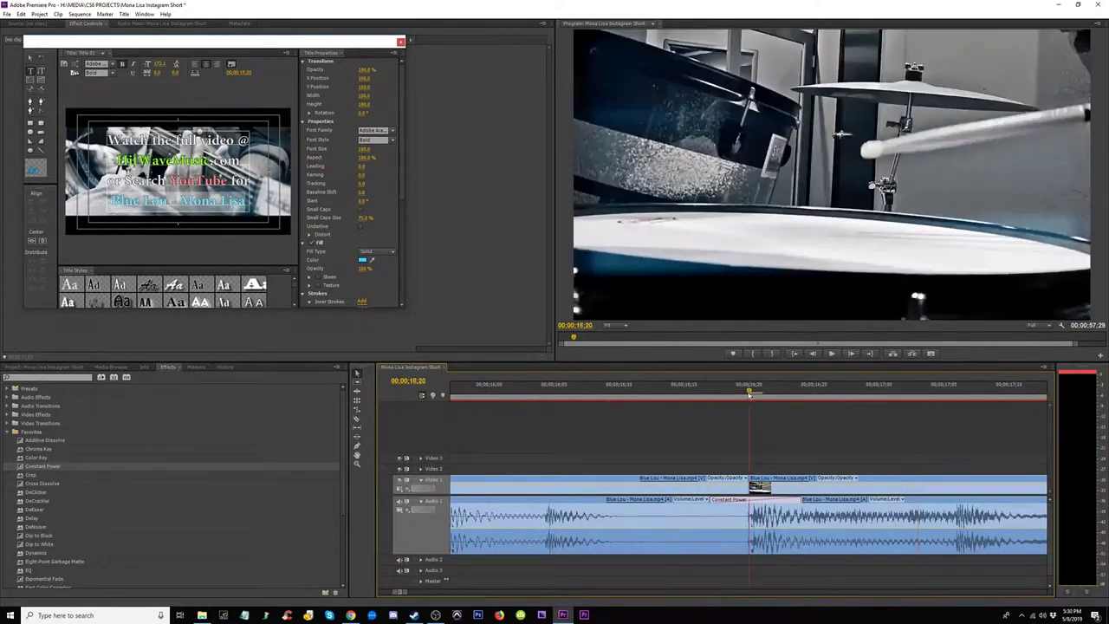
# - Roll the video cut between the first and second clips back to about 00;00;16;07, leaving the audio cut in place, and play the join
pyautogui.press('Right')
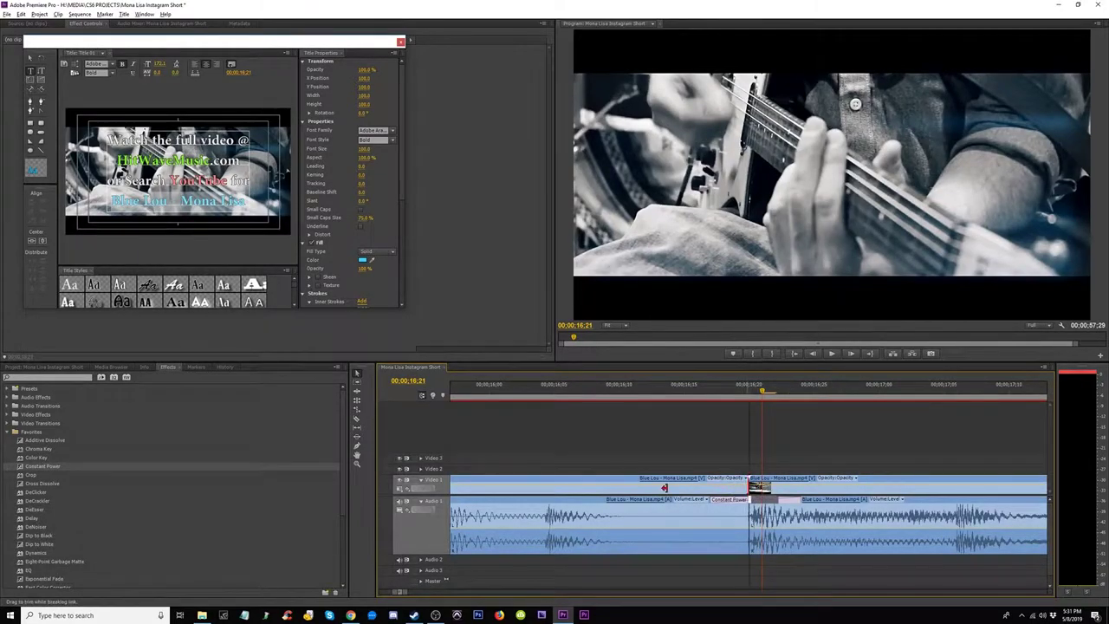
pyautogui.moveTo(664, 488); pyautogui.dragTo(579, 488)
pyautogui.moveTo(750, 488); pyautogui.dragTo(579, 488)
pyautogui.click(477, 393)
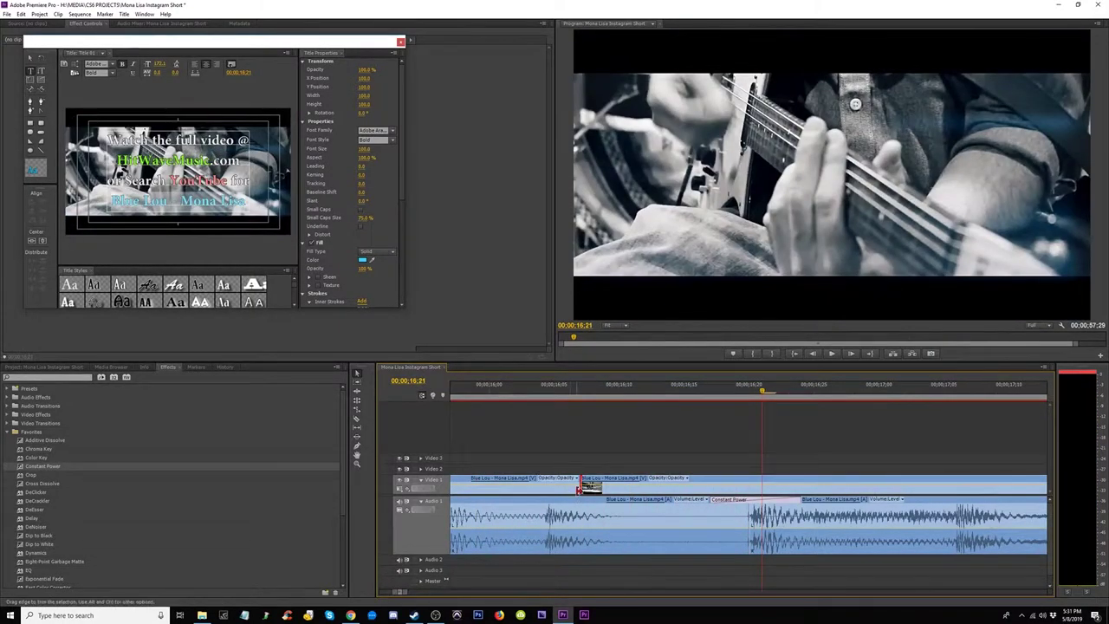
pyautogui.moveTo(542, 488)
pyautogui.mouseDown()
pyautogui.moveTo(528, 488)
pyautogui.moveTo(537, 488)
pyautogui.mouseUp()
pyautogui.press('-')
pyautogui.press('-')
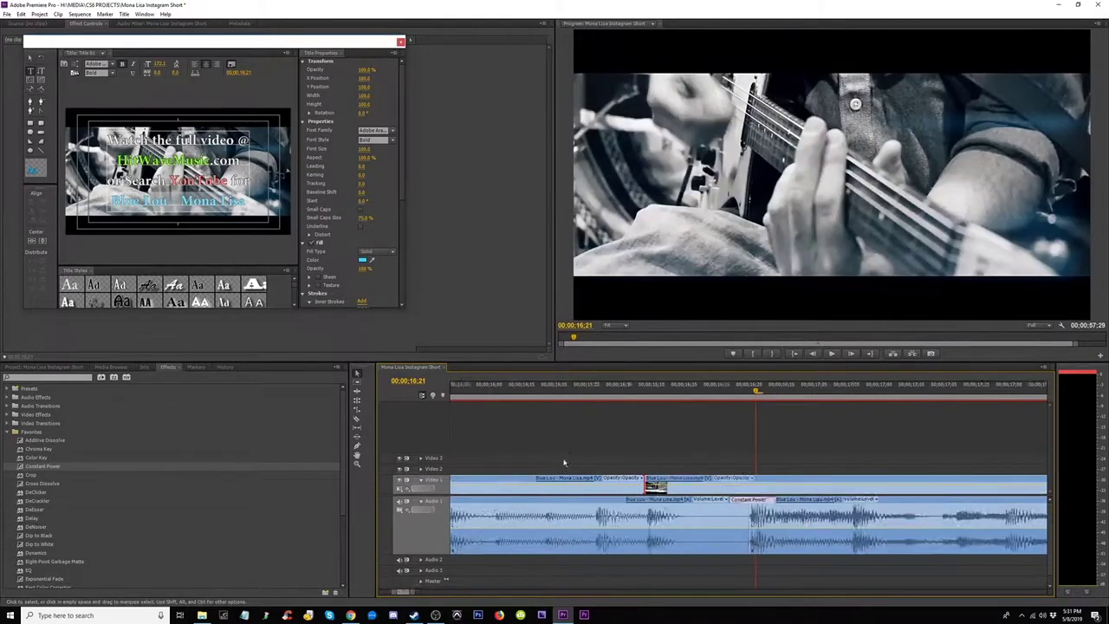
pyautogui.press('space')
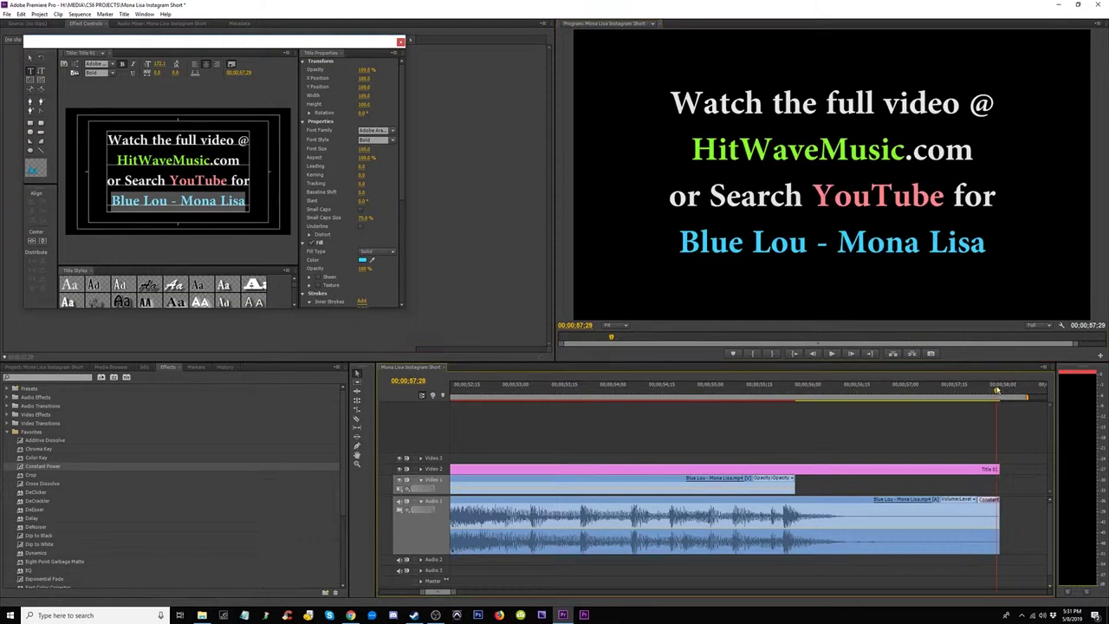
# - Extend the end of the title clip on Video 2 past the end of the audio to 00;00;58;22
pyautogui.press('=')
pyautogui.press('=')
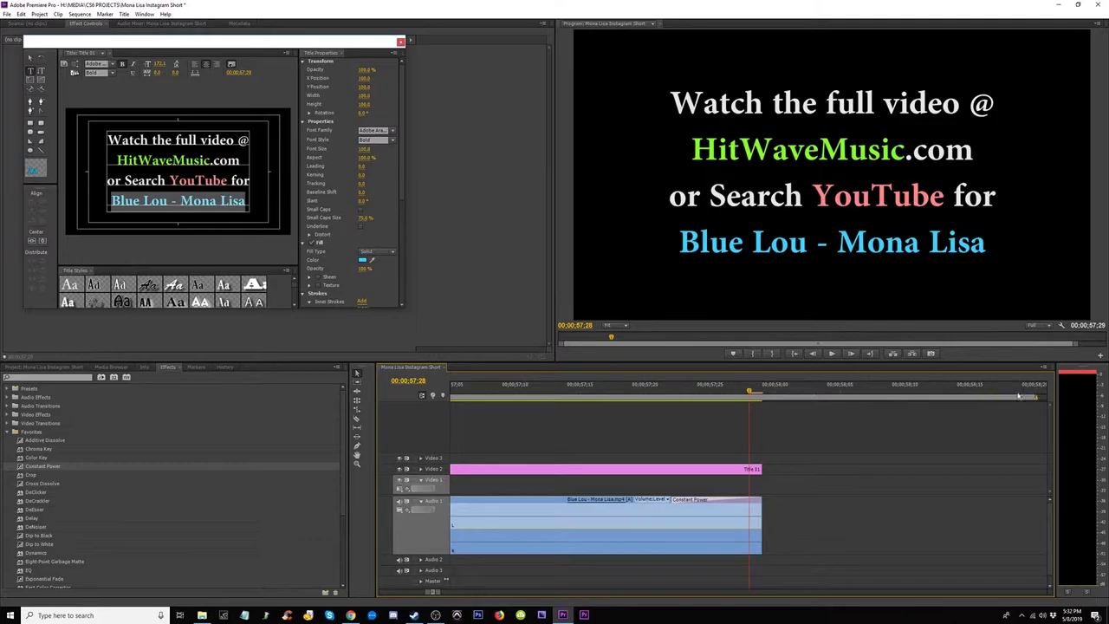
pyautogui.press('-')
pyautogui.moveTo(752, 469); pyautogui.dragTo(890, 469)
pyautogui.click(956, 388)
pyautogui.press('=')
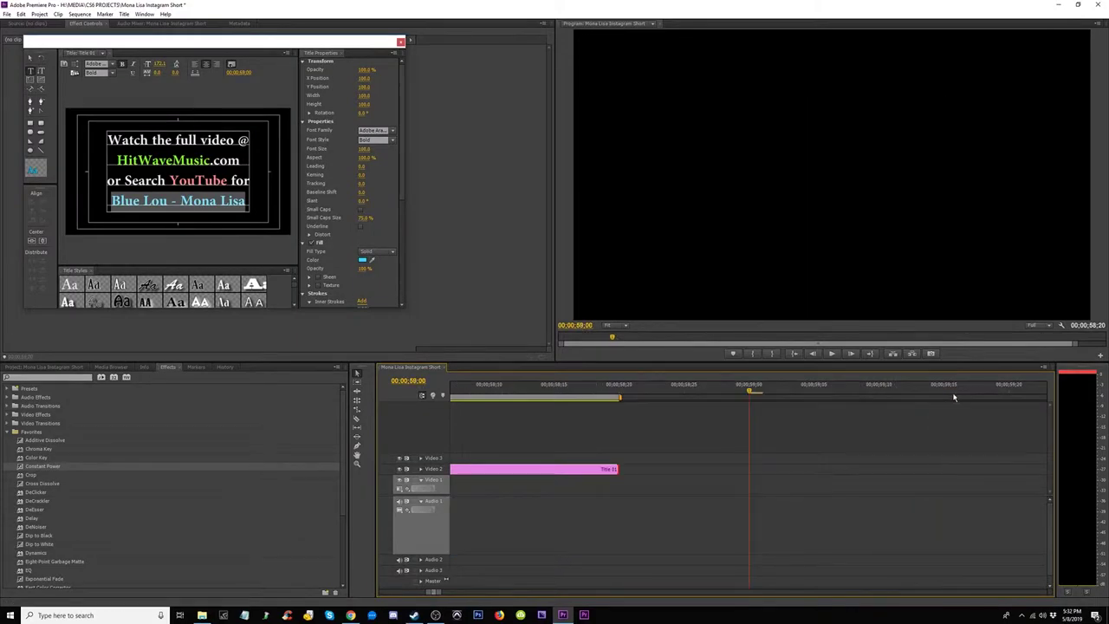
pyautogui.moveTo(751, 390); pyautogui.dragTo(646, 396)
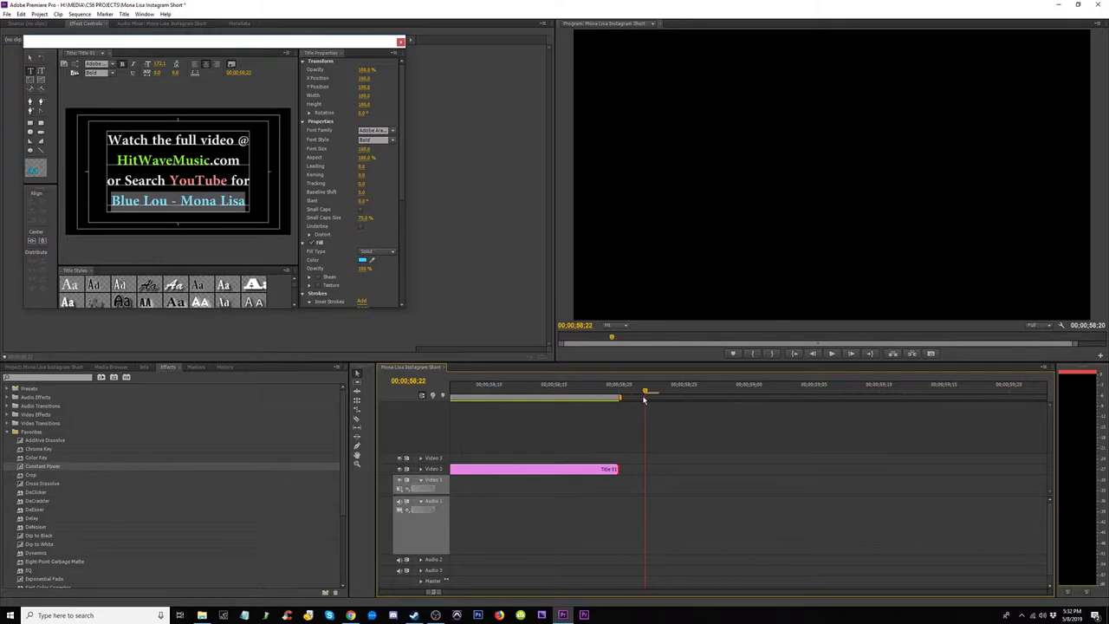
pyautogui.moveTo(618, 468); pyautogui.dragTo(644, 469)
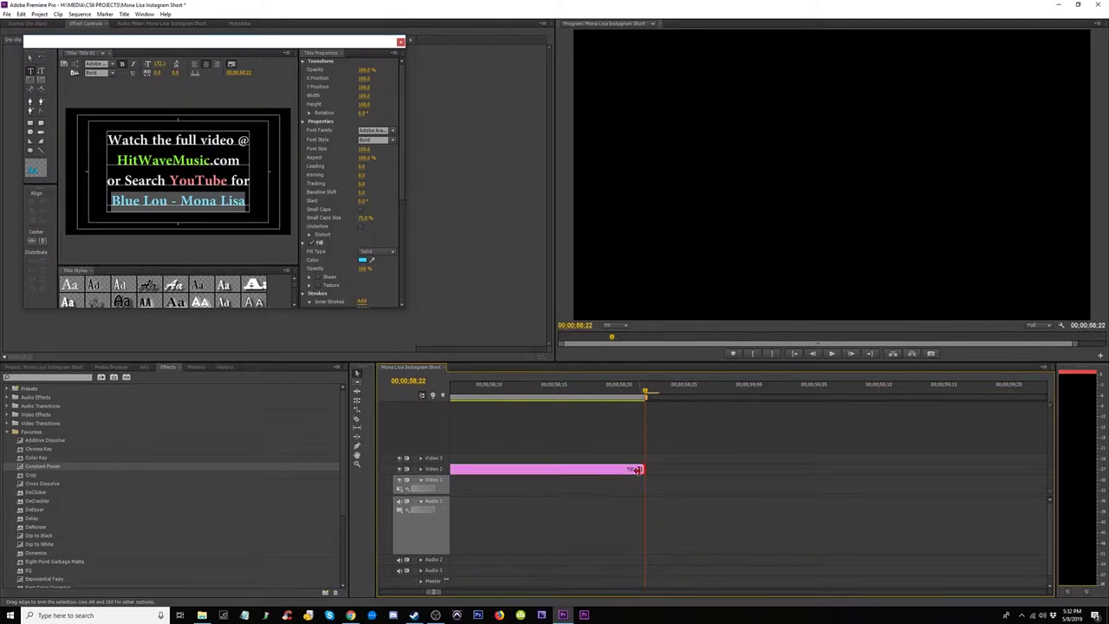
# - Play the sequence under the title around the clip joins near 00;00;46;00 and 00;00;52;00
pyautogui.press('-')
pyautogui.press('-')
pyautogui.press('-')
pyautogui.press('-')
pyautogui.press('-')
pyautogui.press('-')
pyautogui.click(659, 390)
pyautogui.press('=')
pyautogui.press('=')
pyautogui.press('=')
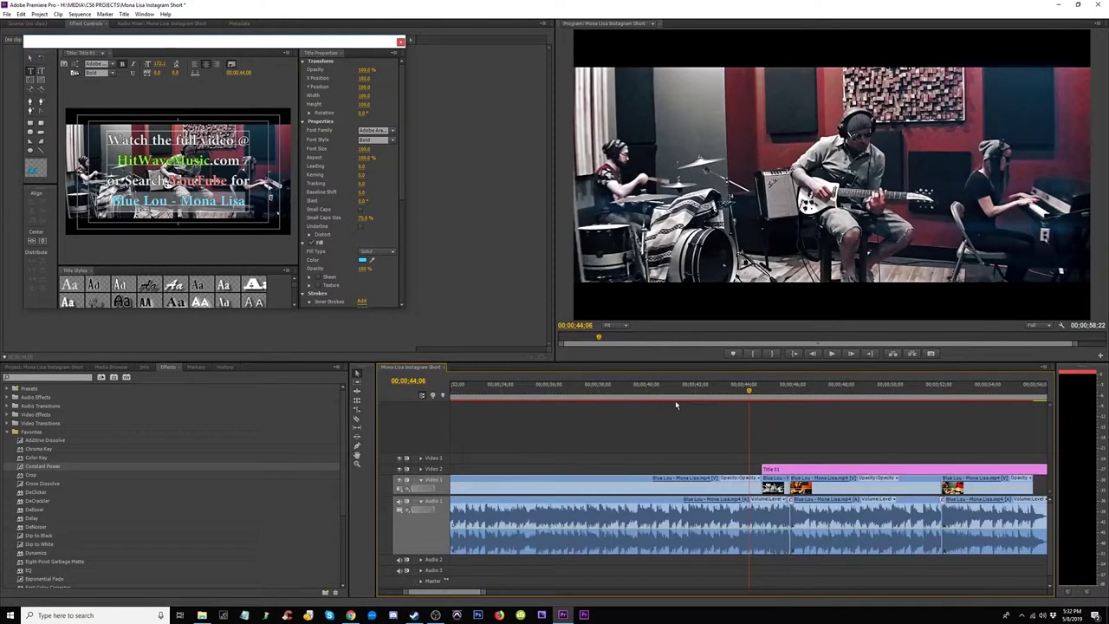
pyautogui.click(824, 396)
pyautogui.press('space')
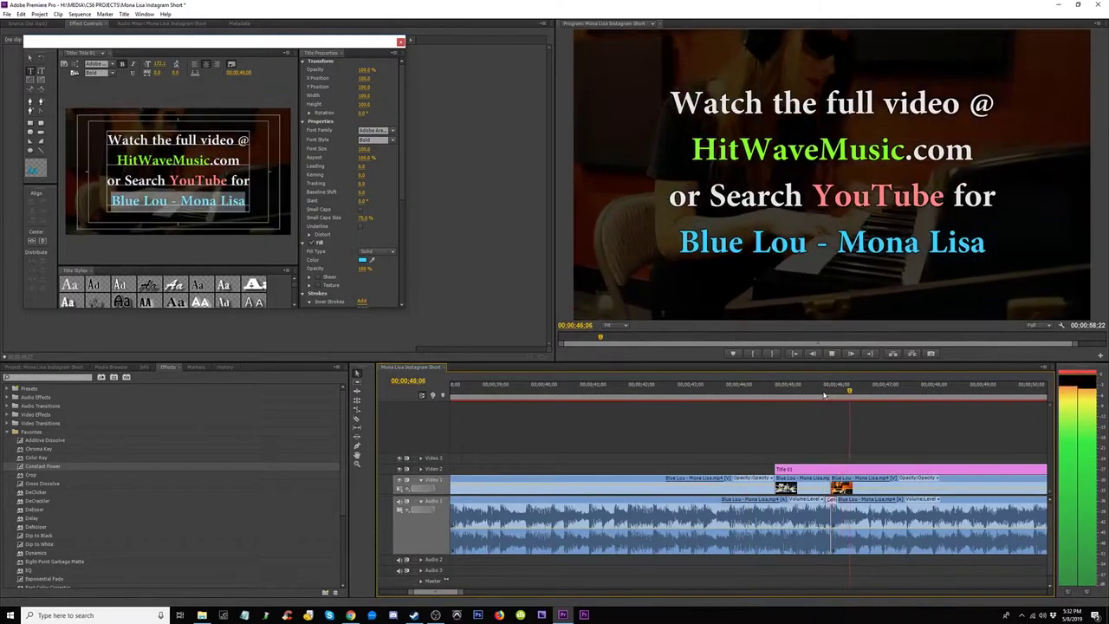
pyautogui.press('-')
pyautogui.press('space')
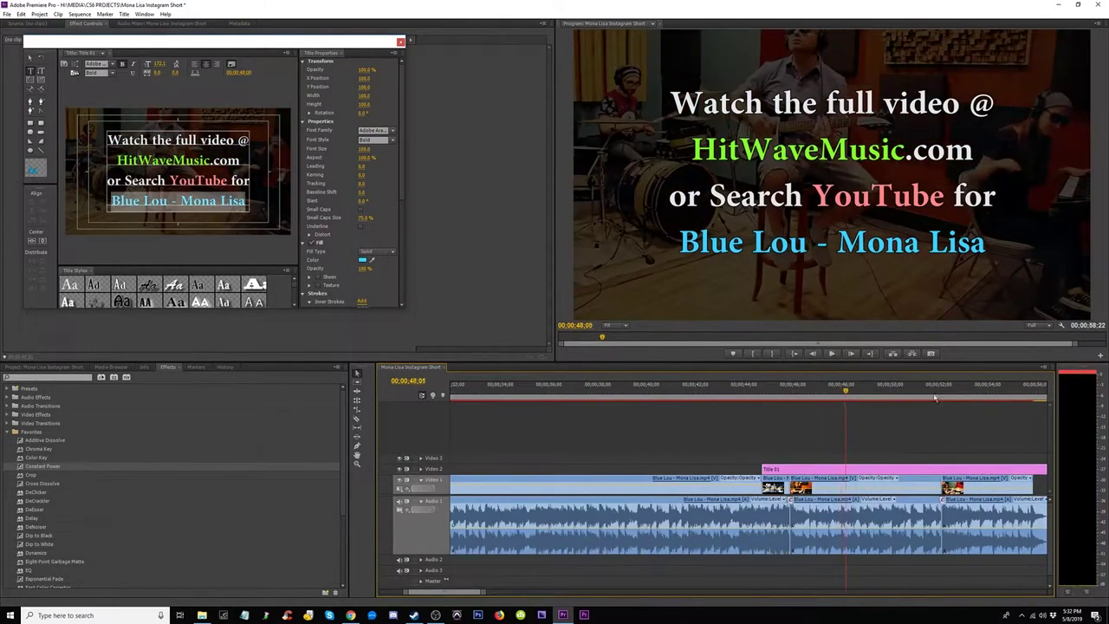
pyautogui.click(932, 394)
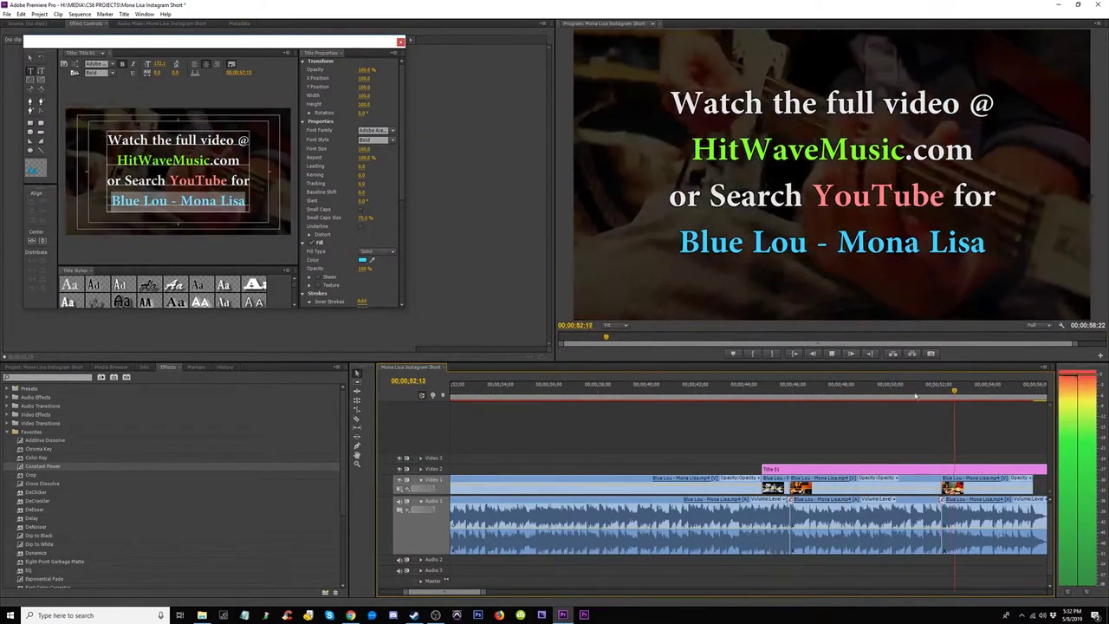
pyautogui.press('space')
# - Play the title's entrance from just before 00;00;44;18 and examine the whole sequence in the timeline
pyautogui.click(757, 395)
pyautogui.press('space')
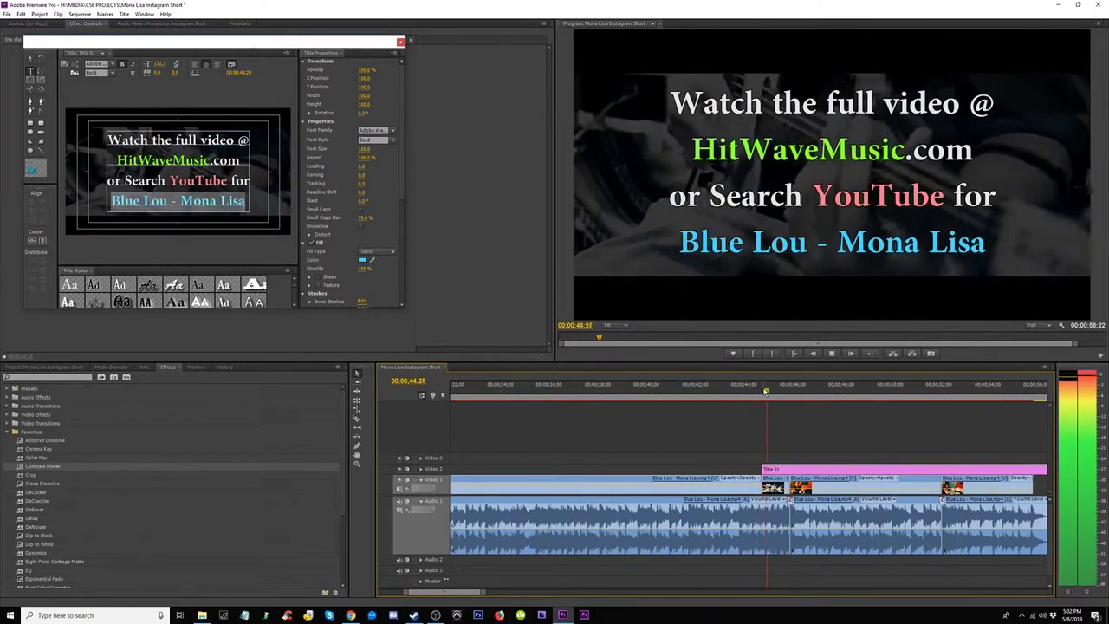
pyautogui.click(758, 394)
pyautogui.press('space')
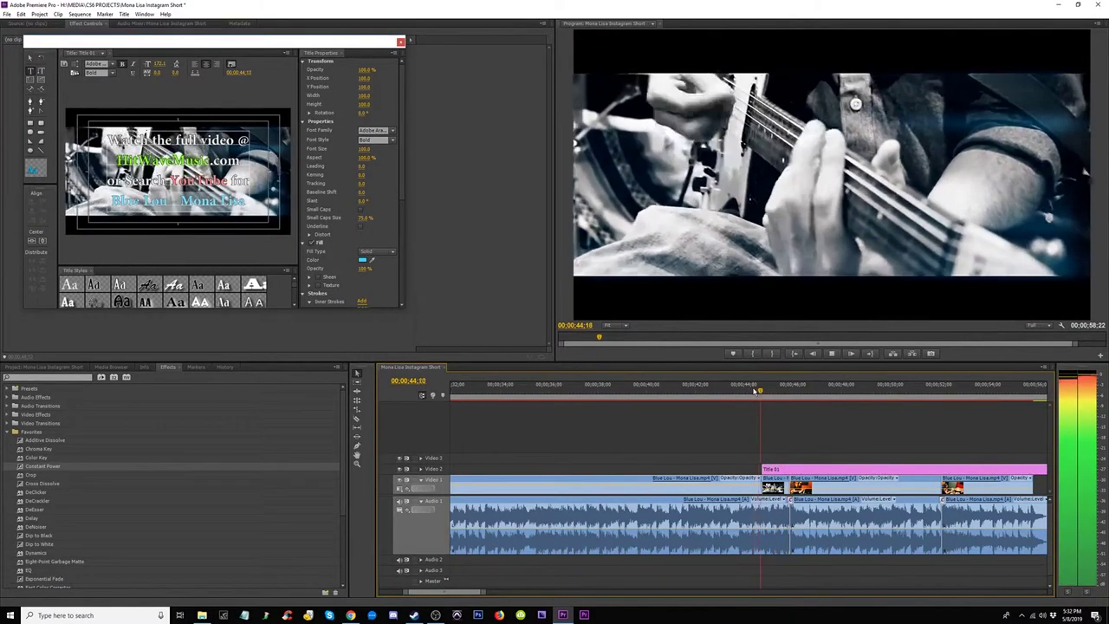
pyautogui.press('-')
pyautogui.press('-')
pyautogui.press('-')
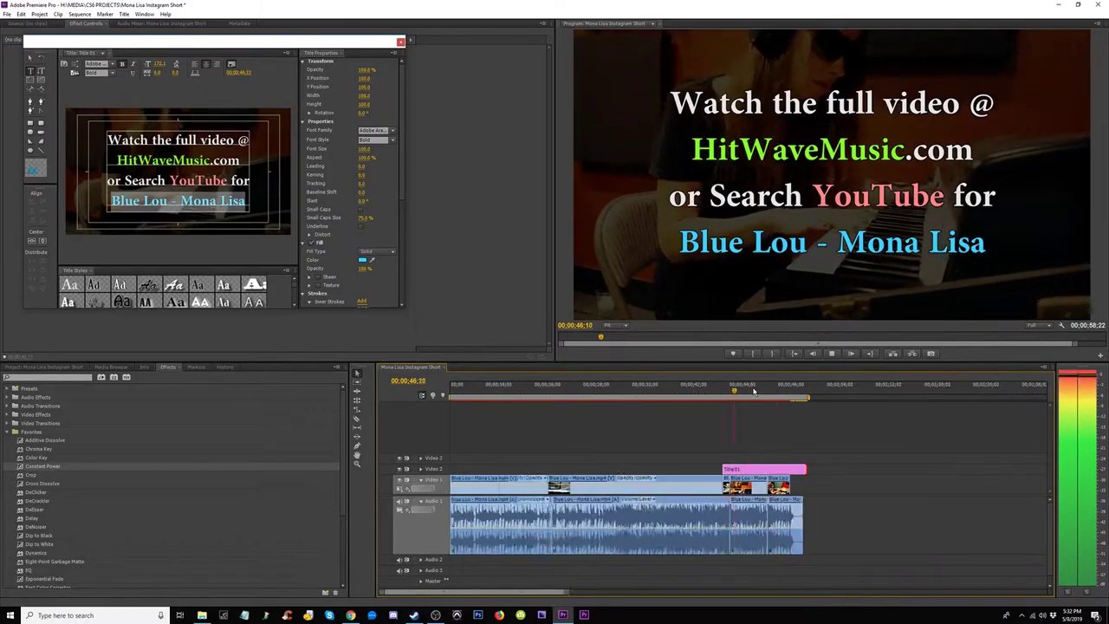
pyautogui.press('space')
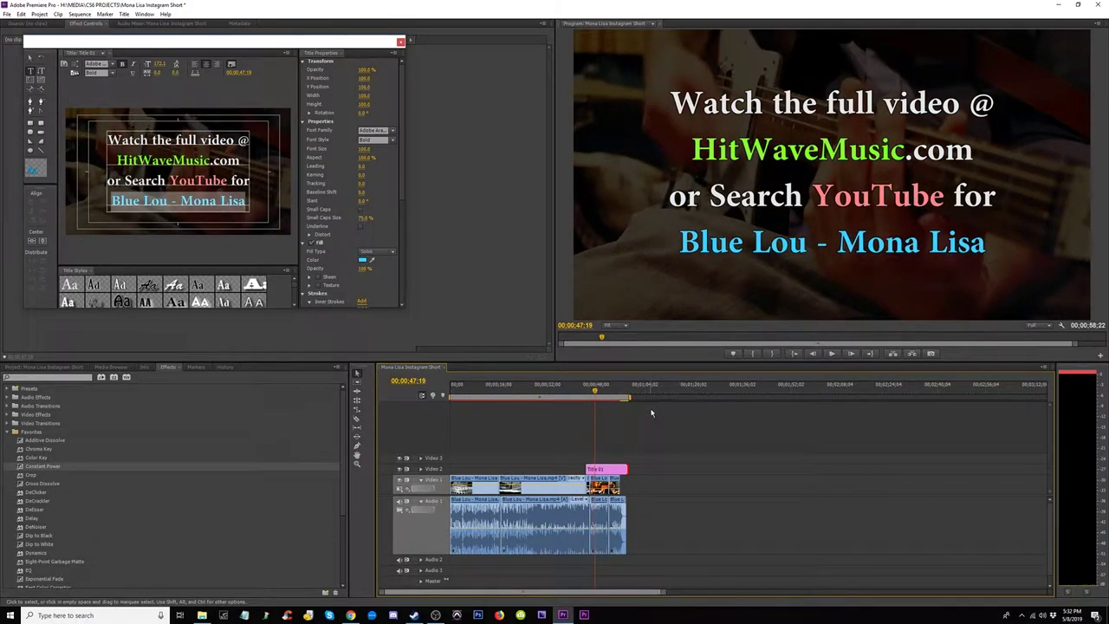
# - Set the sequence export to H.264 with the Custom HD 1080p 30fps [50 Mbps / VBR, 1 Pass] preset and a 20 Mbps target bitrate
pyautogui.hotkey('ctrl', 'm')
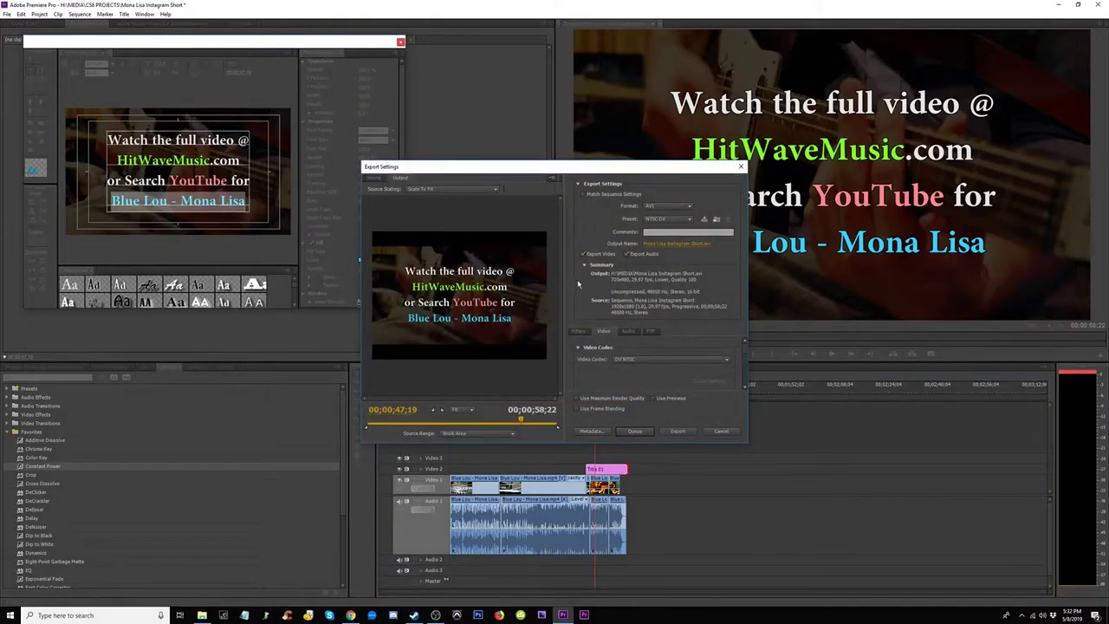
pyautogui.click(669, 210)
pyautogui.click(676, 313)
pyautogui.click(676, 220)
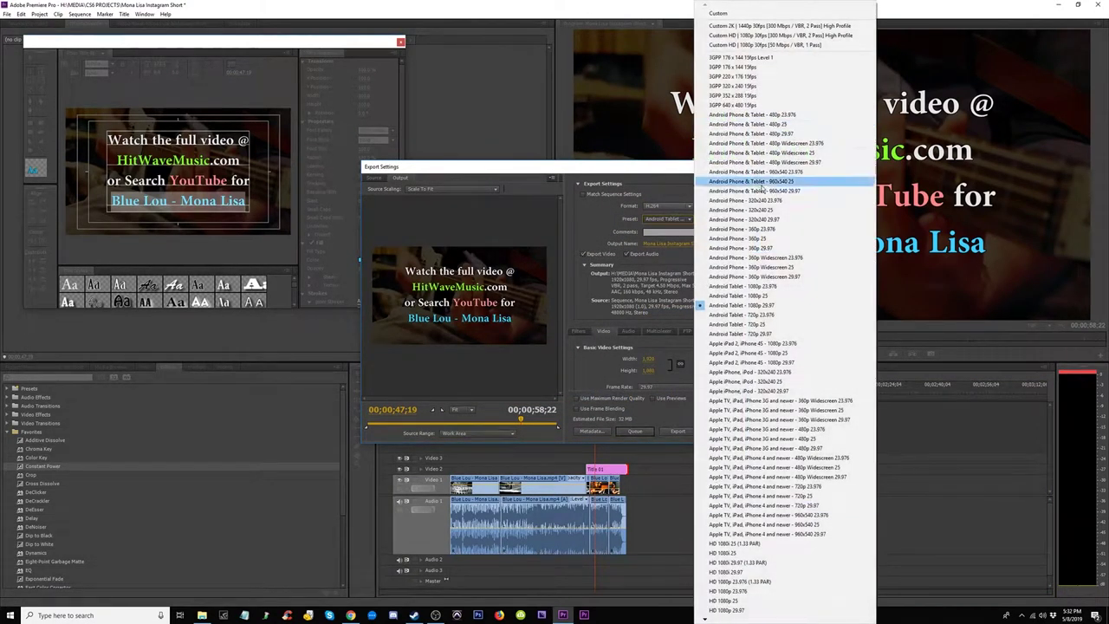
pyautogui.click(774, 44)
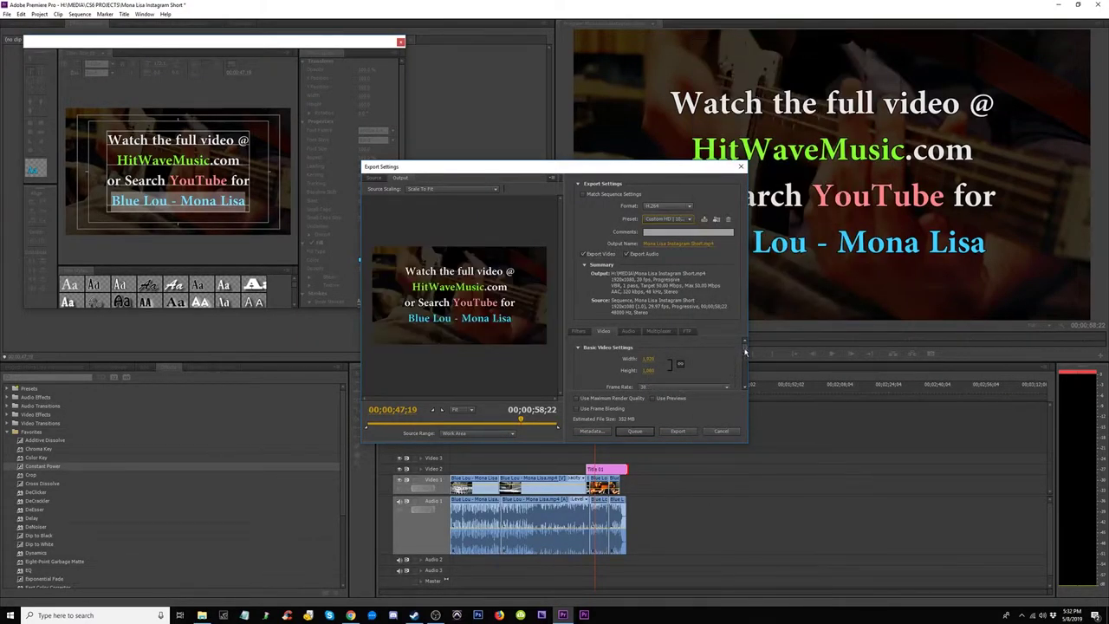
pyautogui.moveTo(745, 352); pyautogui.dragTo(751, 382)
pyautogui.click(716, 348)
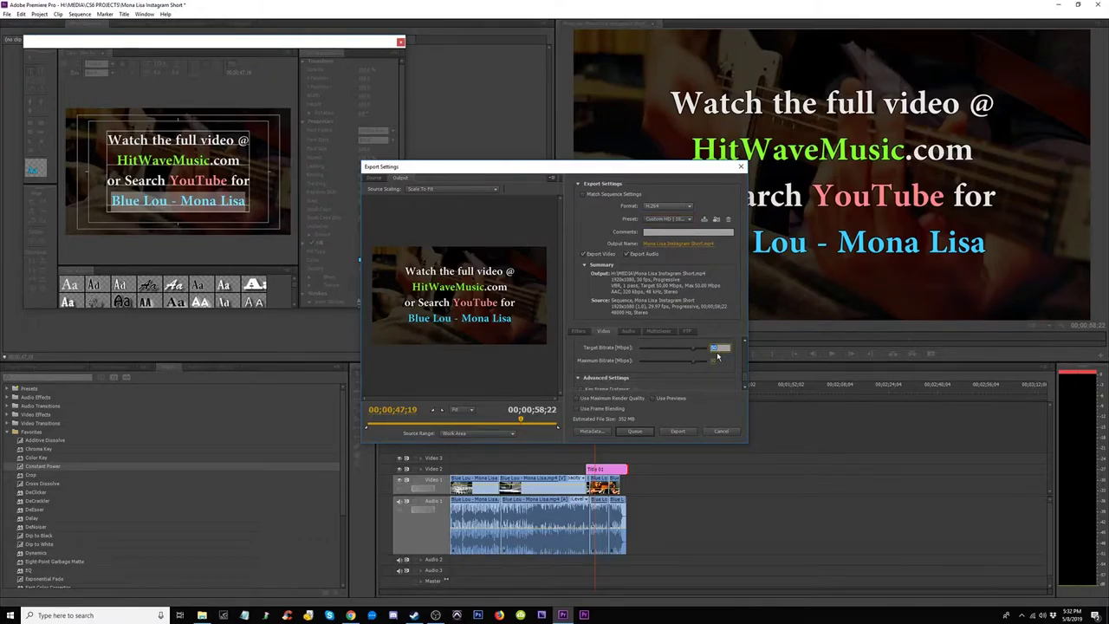
pyautogui.write('10')
pyautogui.press('Return')
# - Queue the Mona Lisa Instagram Short export in Adobe Media Encoder and start encoding it
pyautogui.click(677, 431)
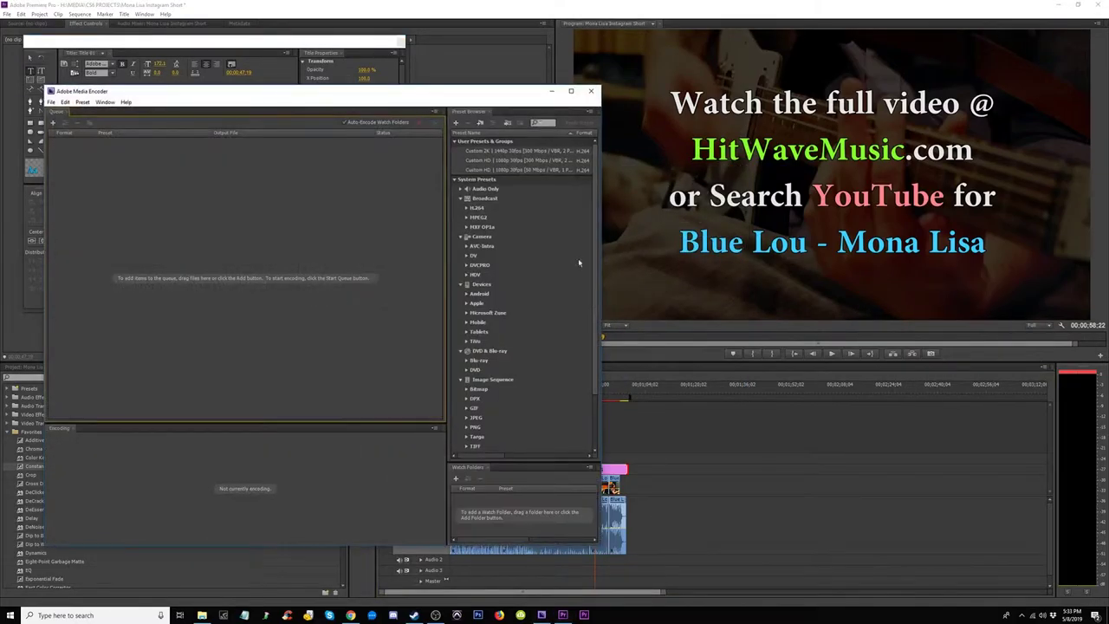
pyautogui.moveTo(278, 88); pyautogui.dragTo(446, 75)
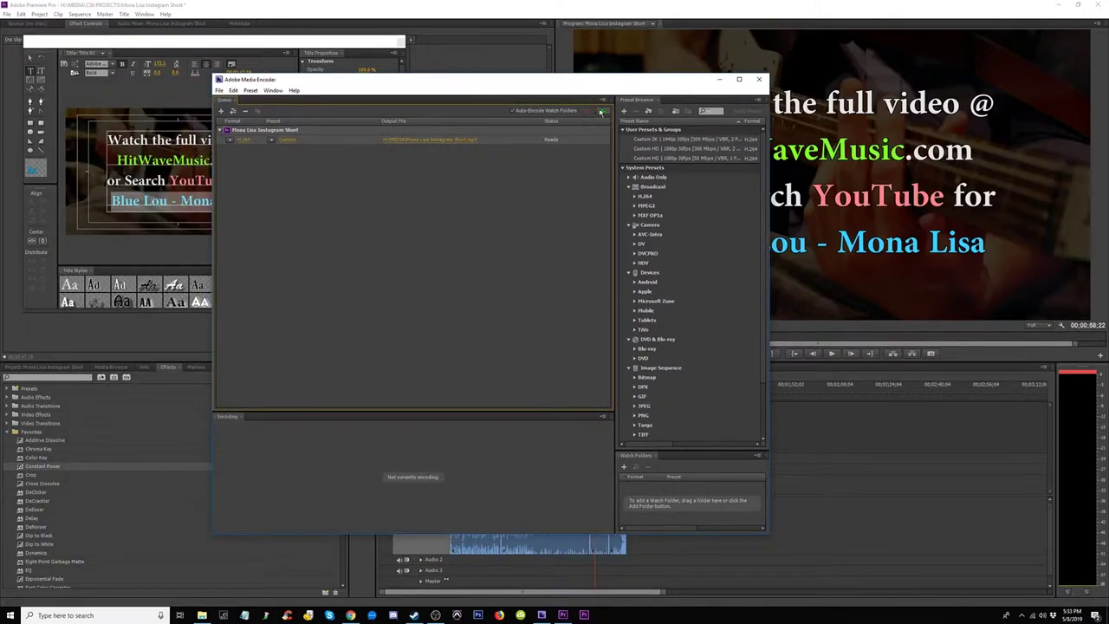
pyautogui.click(603, 111)
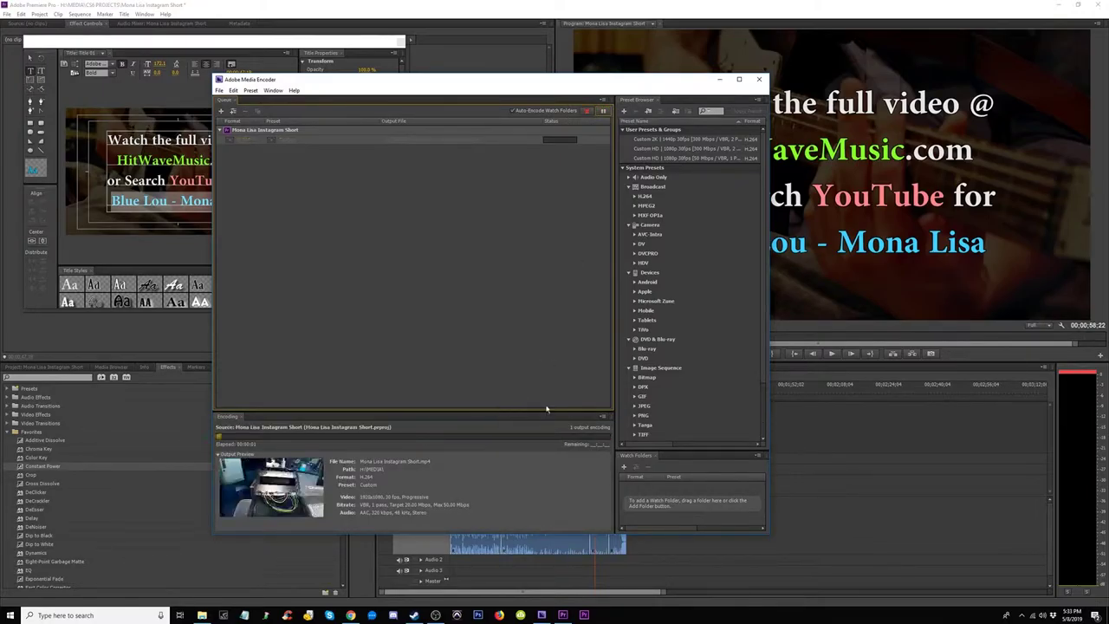
# - Switch to Chrome, dismiss the report offer and close the Sprout Social page to reach the Mona Lisa folder in Google Drive
pyautogui.click(351, 615)
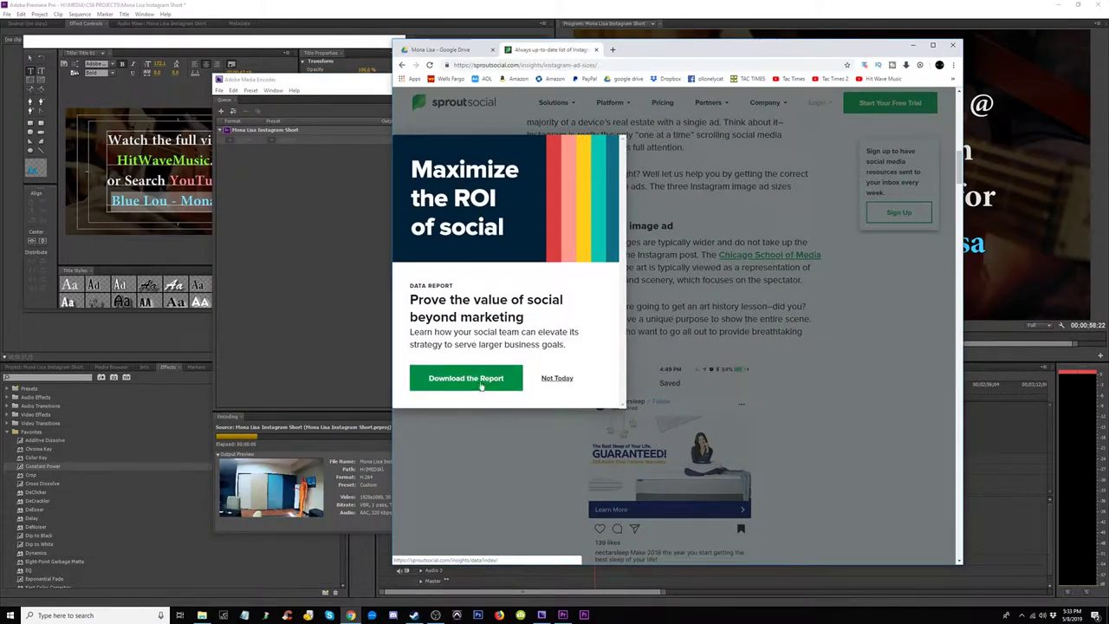
pyautogui.click(556, 377)
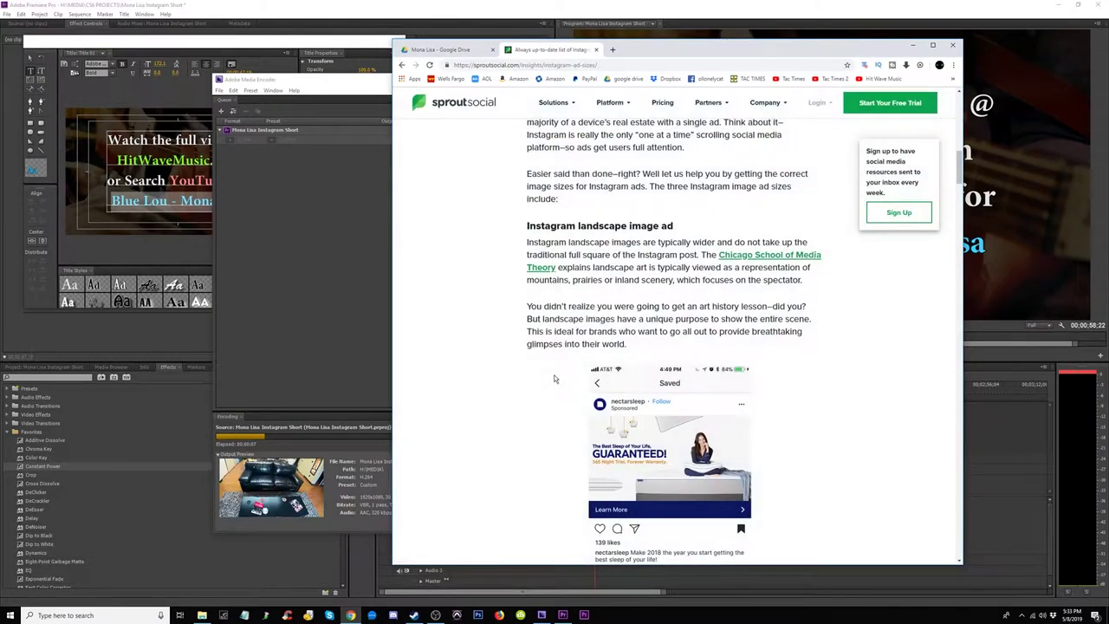
pyautogui.click(596, 49)
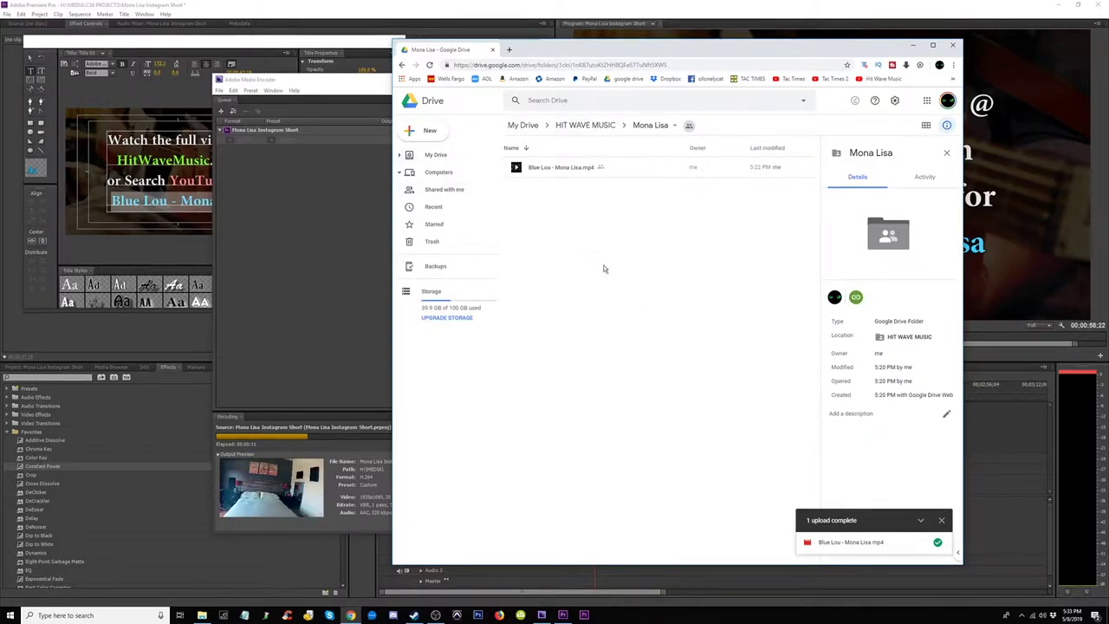
# - Arrange the Media Encoder and browser windows side by side, enlarging the browser window with the Mona Lisa Drive folder
pyautogui.moveTo(368, 87); pyautogui.dragTo(302, 81)
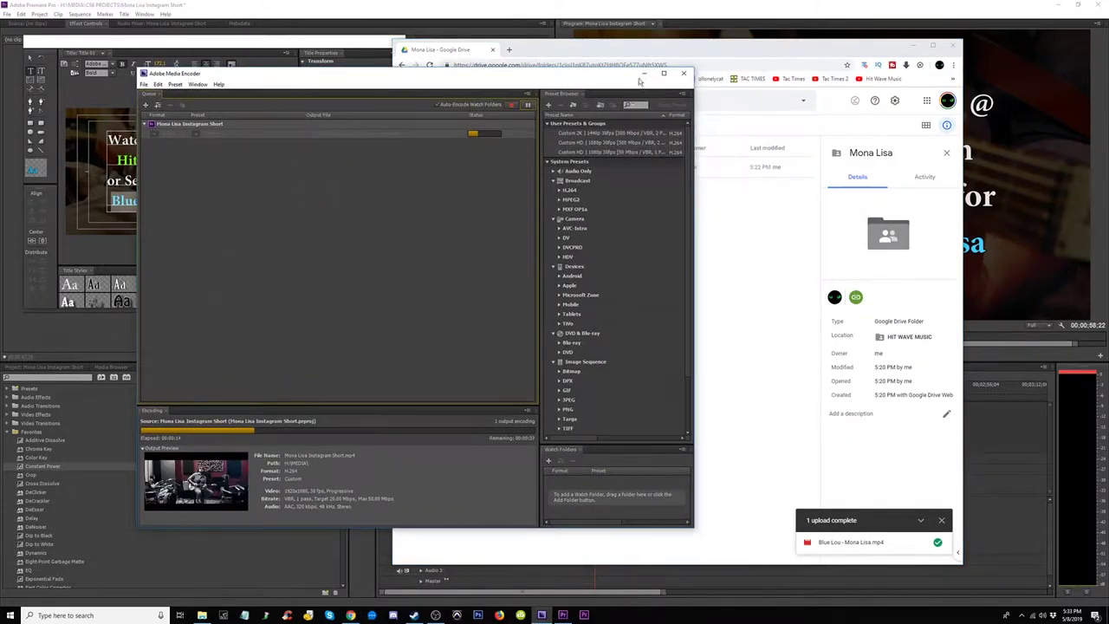
pyautogui.moveTo(726, 47); pyautogui.dragTo(769, 73)
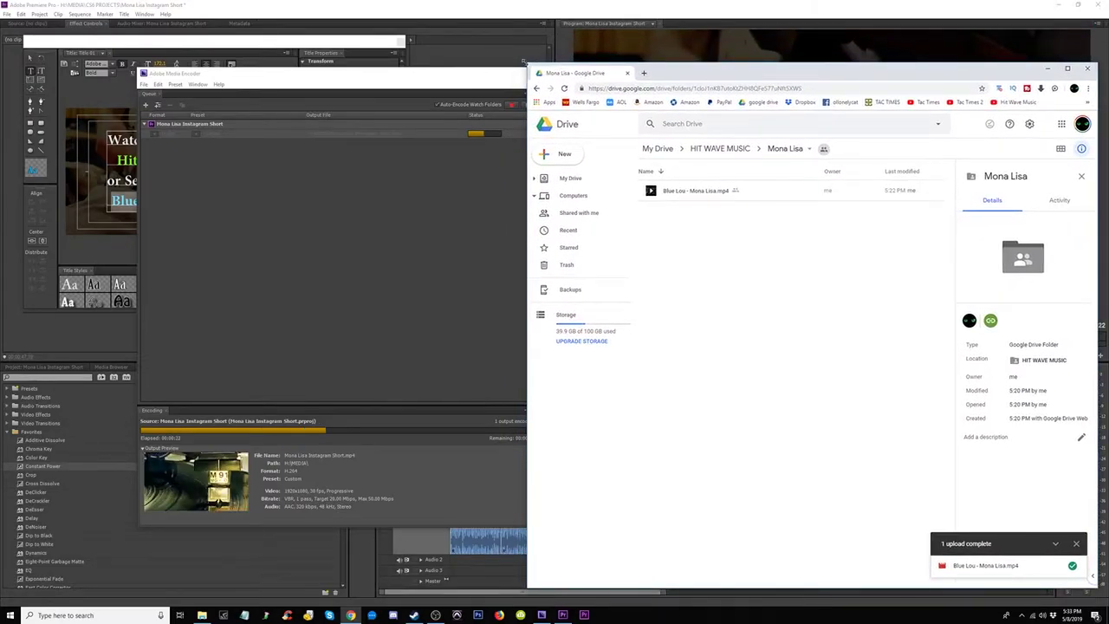
pyautogui.moveTo(527, 63); pyautogui.dragTo(428, 16)
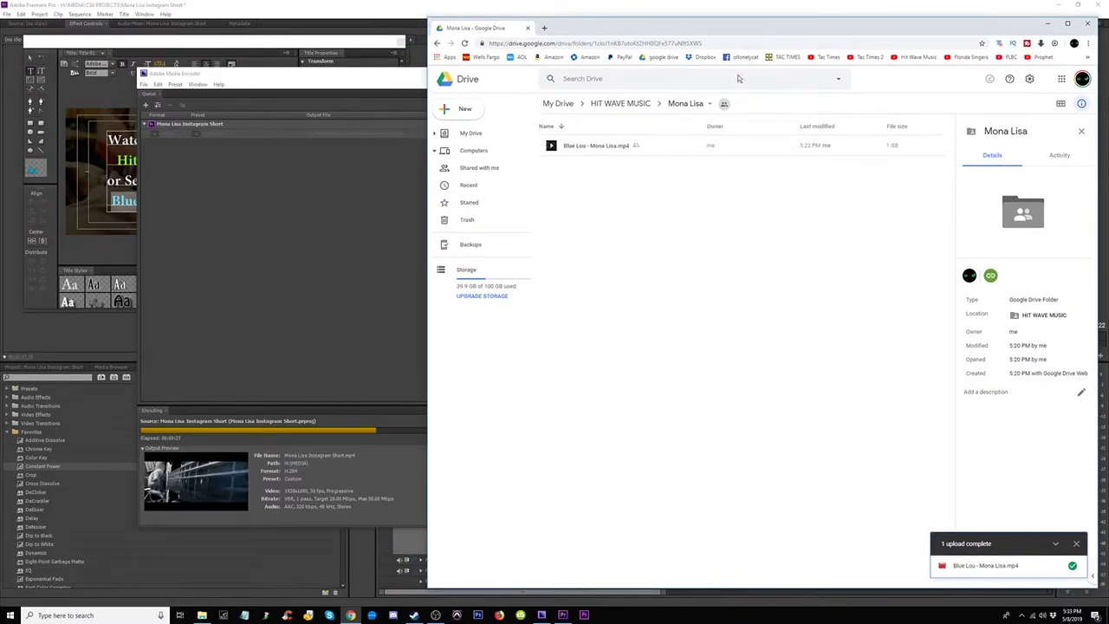
pyautogui.moveTo(754, 31); pyautogui.dragTo(753, 33)
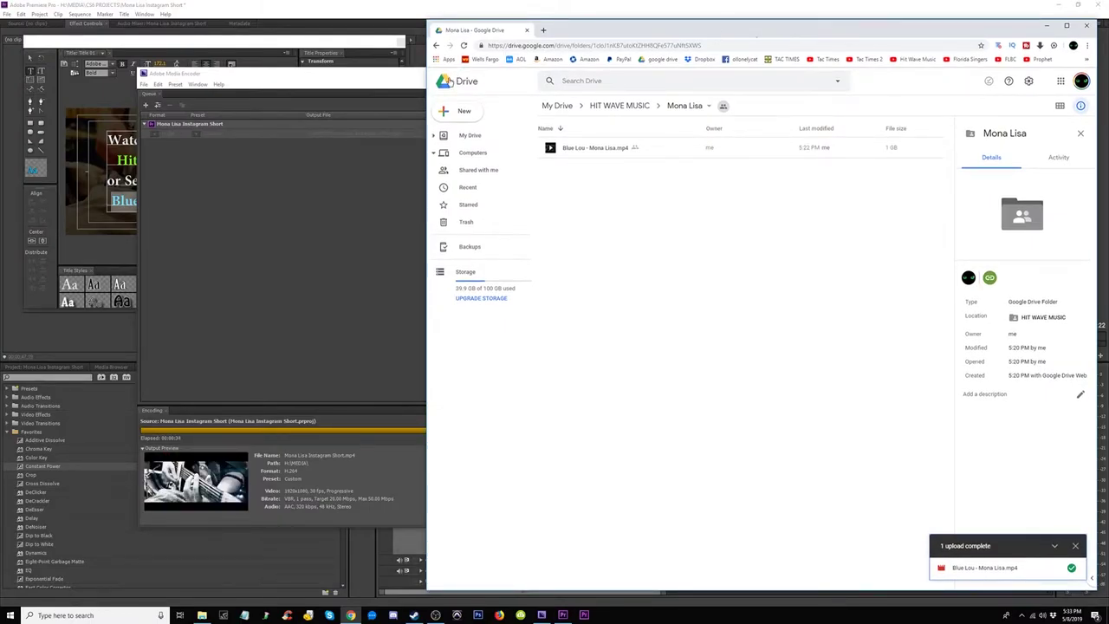
# - Check the encoding progress in Adobe Media Encoder and return to the Mona Lisa folder in Google Drive
pyautogui.click(288, 80)
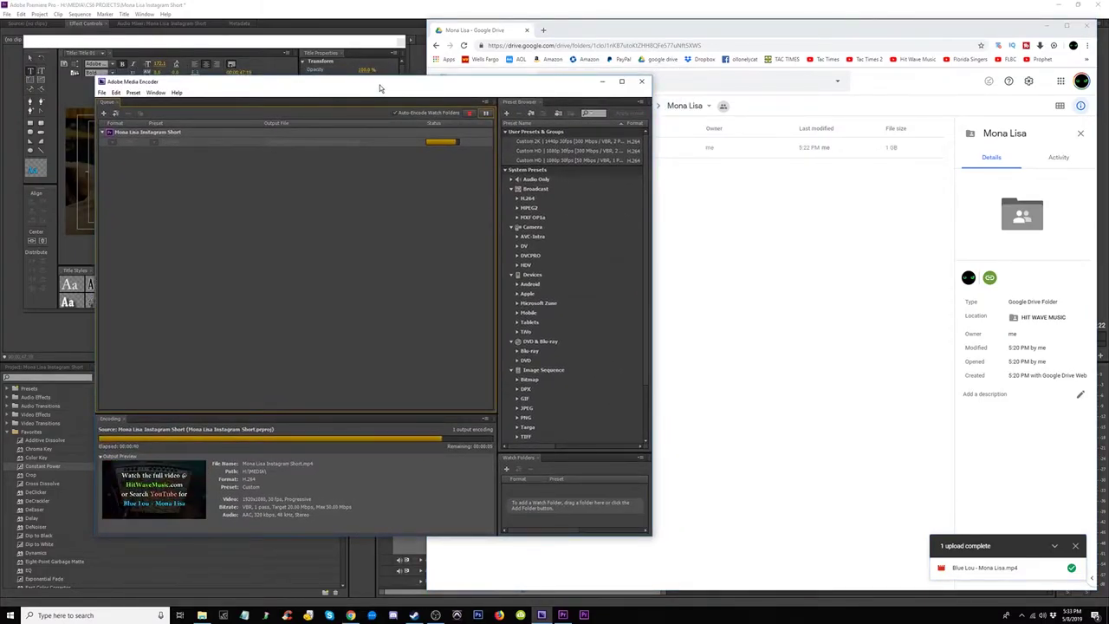
pyautogui.click(731, 32)
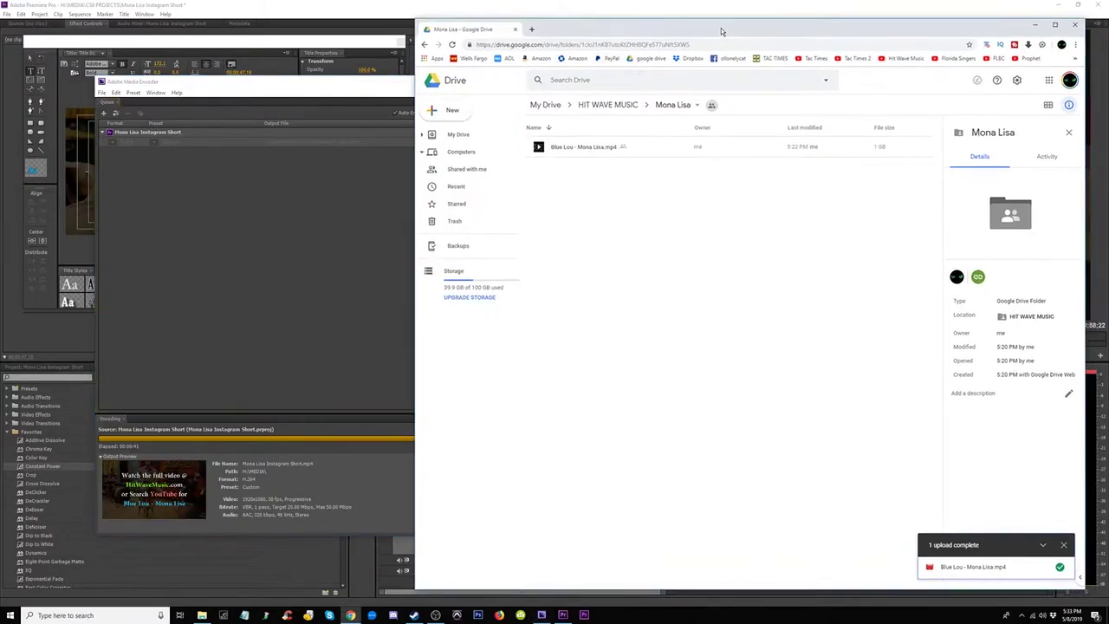
pyautogui.moveTo(730, 32); pyautogui.dragTo(732, 32)
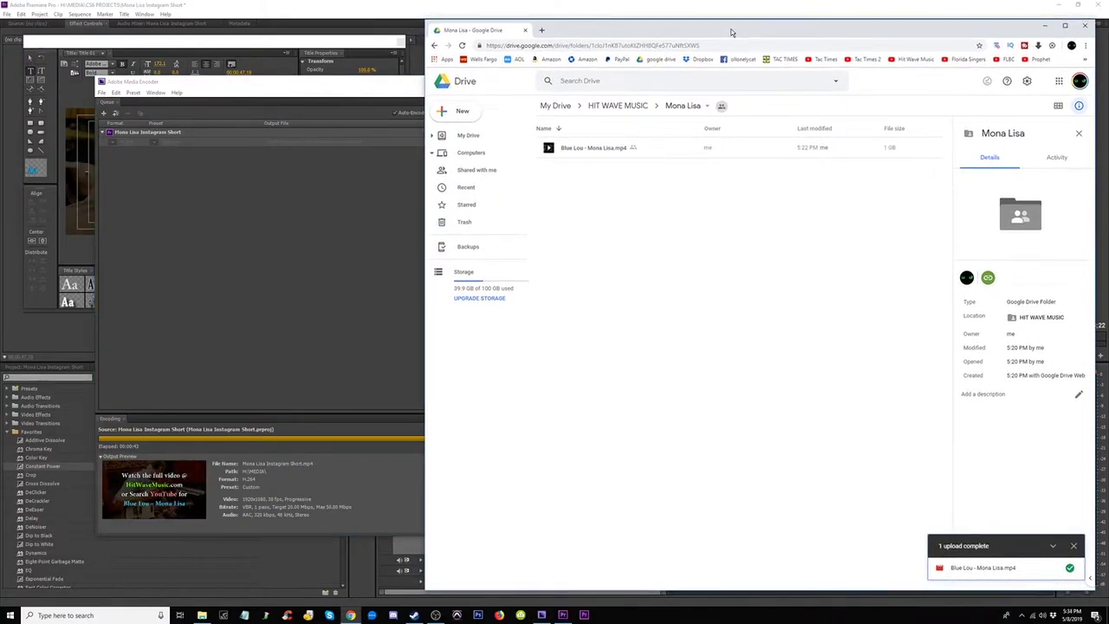
pyautogui.click(279, 89)
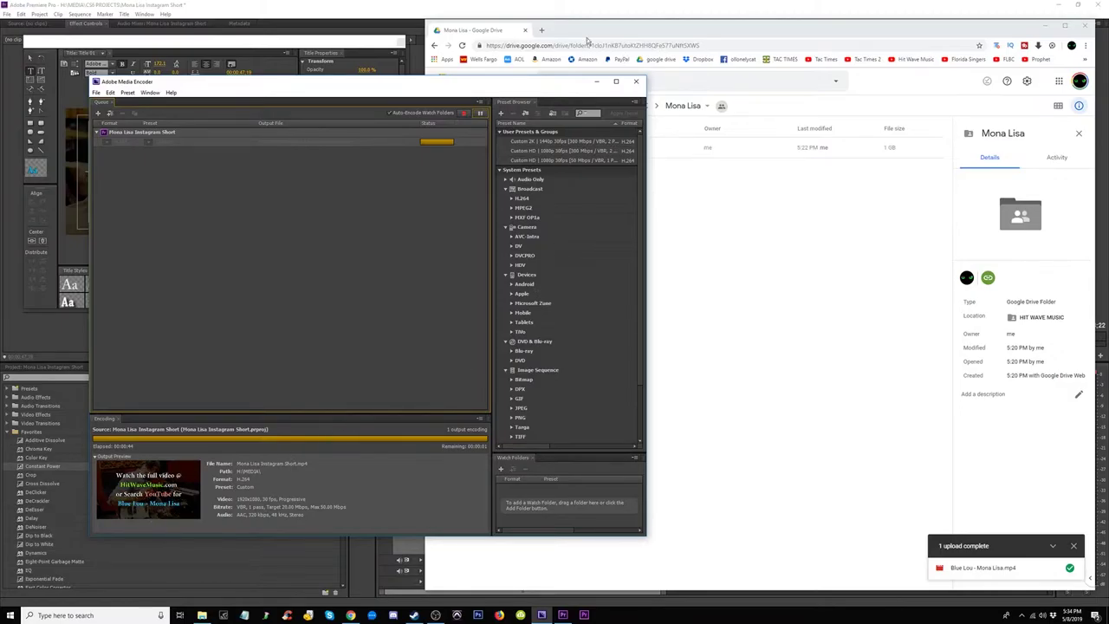
pyautogui.click(623, 54)
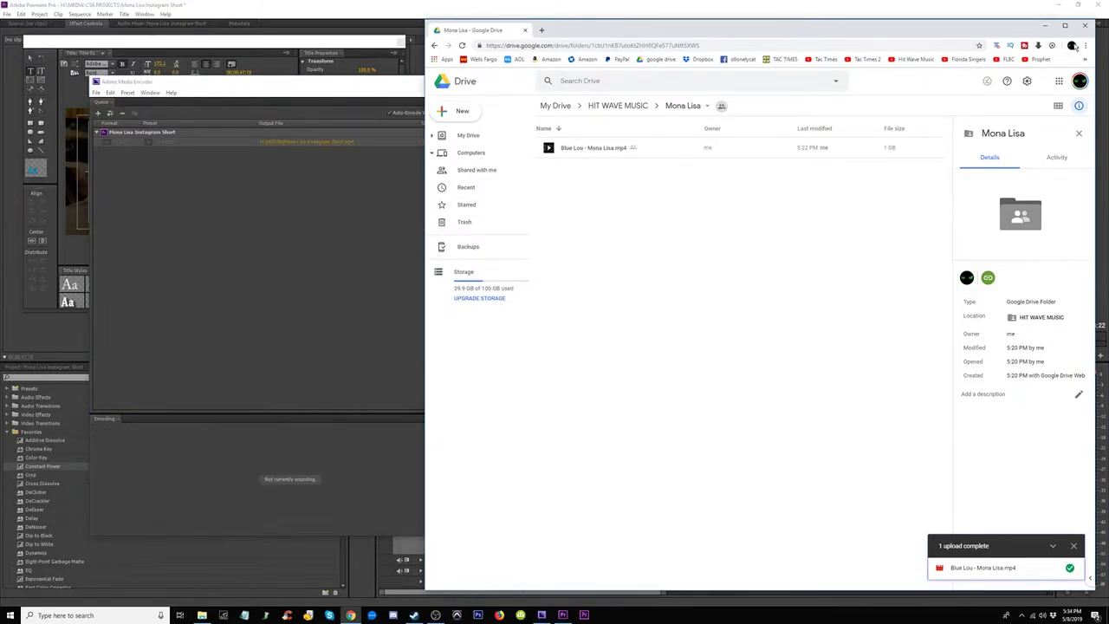
# - Search for "blue lou mona lisa" in a new incognito browser window
pyautogui.click(1085, 46)
pyautogui.click(1034, 79)
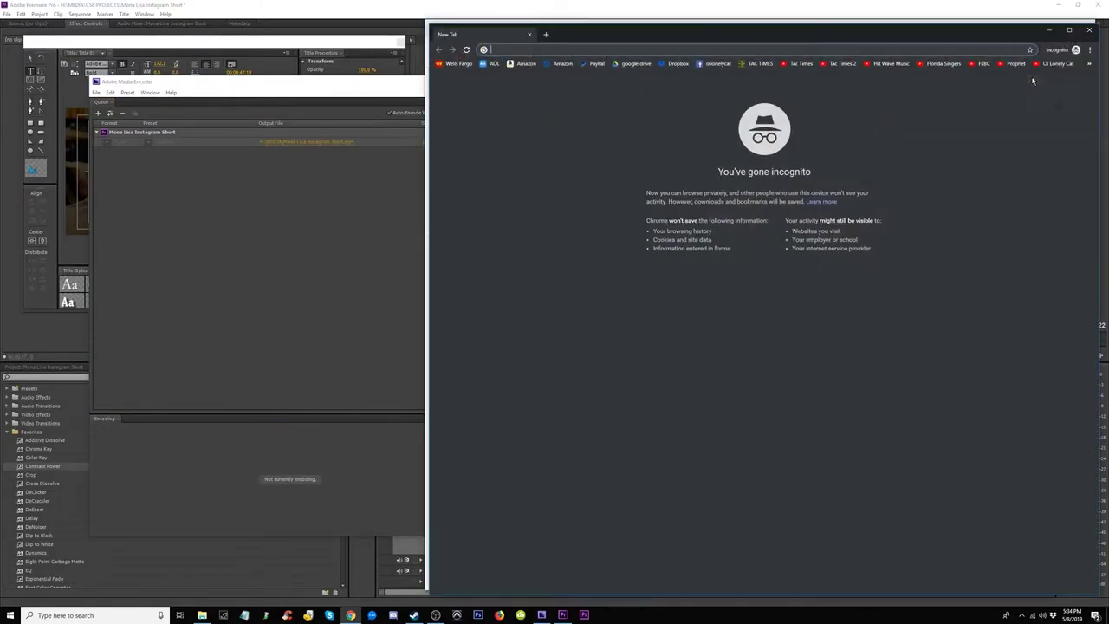
pyautogui.moveTo(678, 38); pyautogui.dragTo(639, 33)
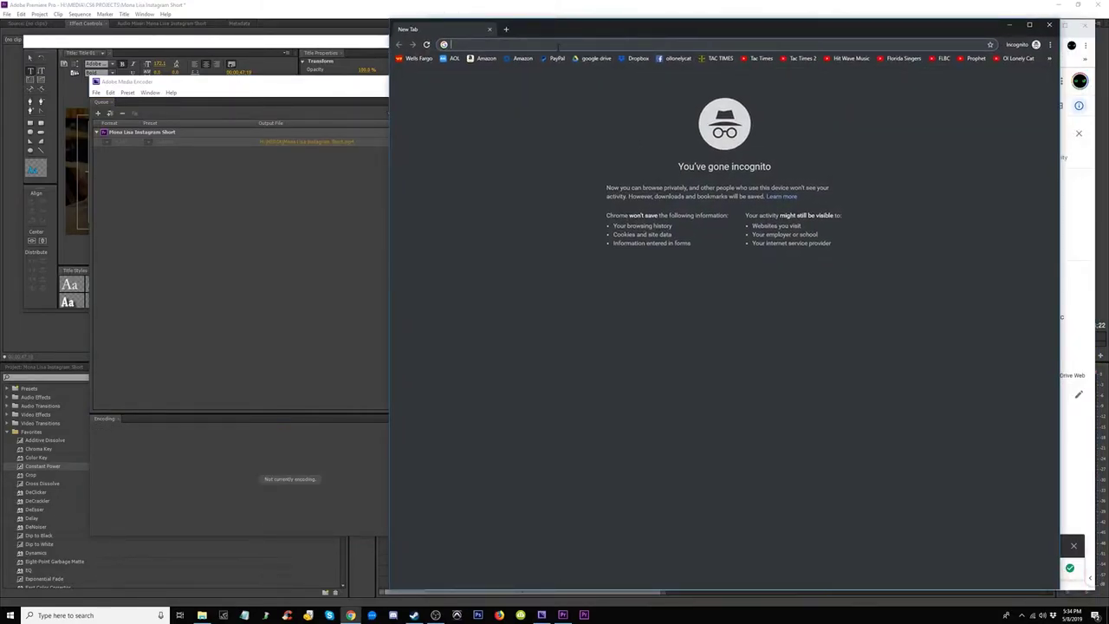
pyautogui.write('blou')
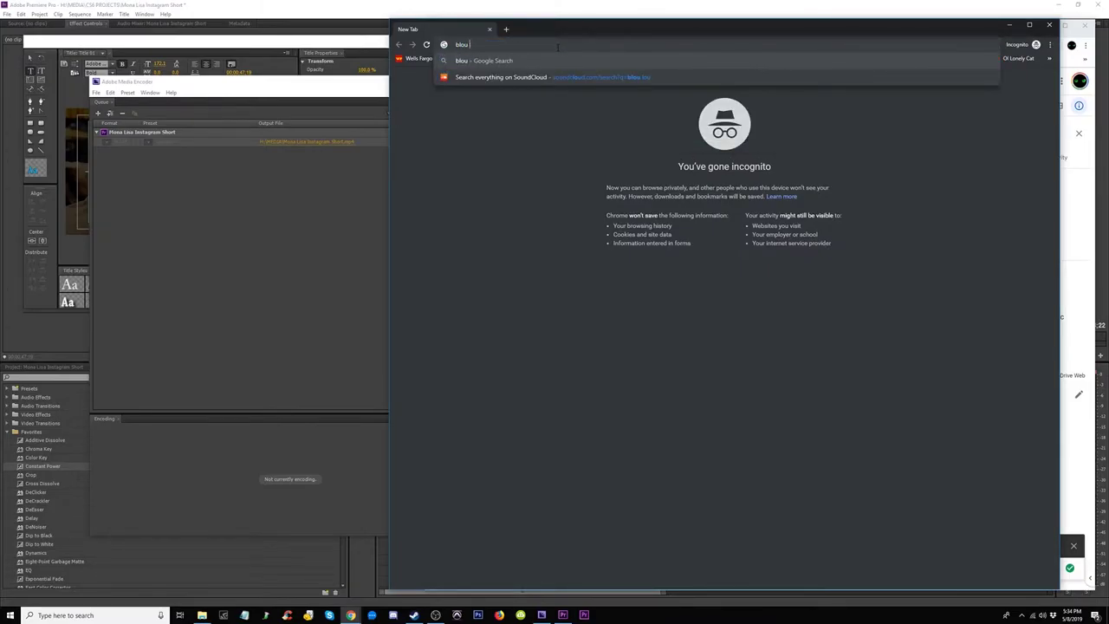
pyautogui.press('BackSpace')
pyautogui.press('BackSpace')
pyautogui.write('ue')
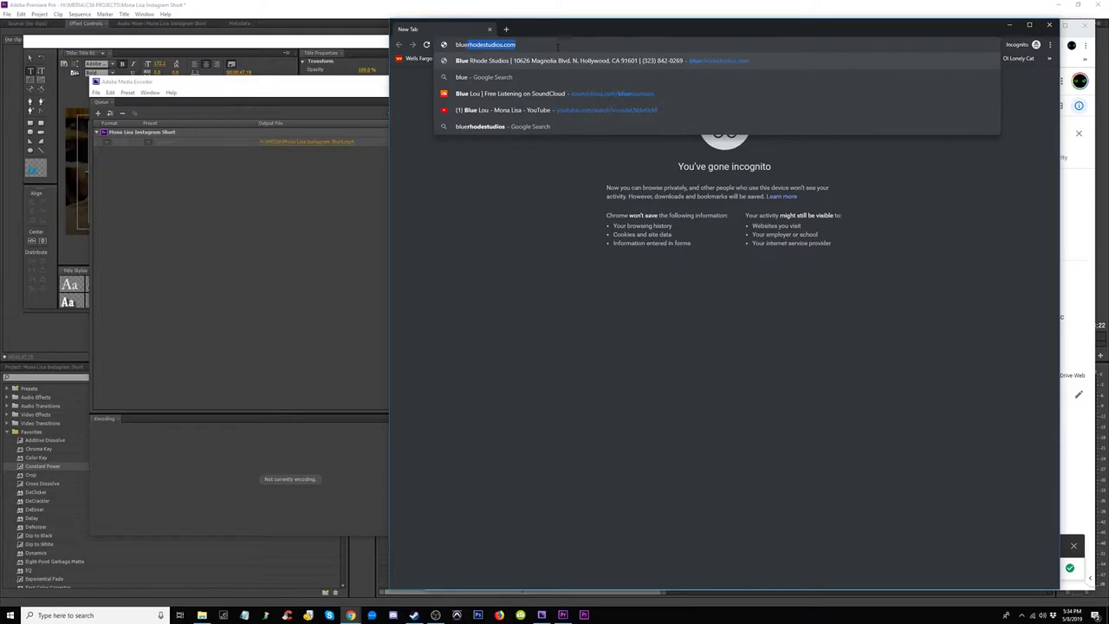
pyautogui.write(' lou mona lisa')
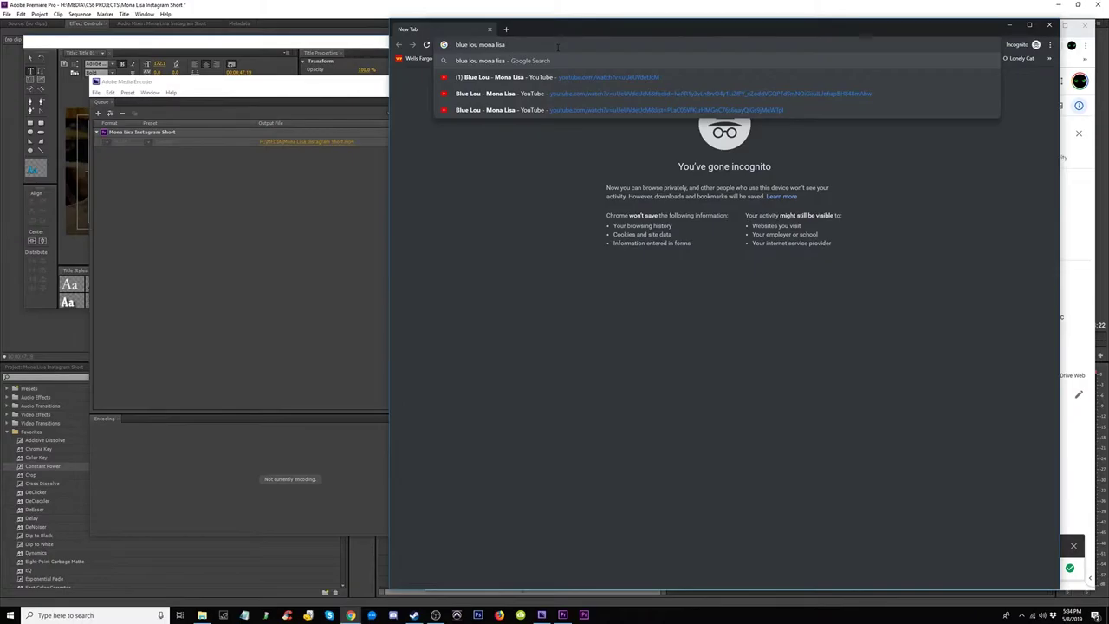
pyautogui.press('Return')
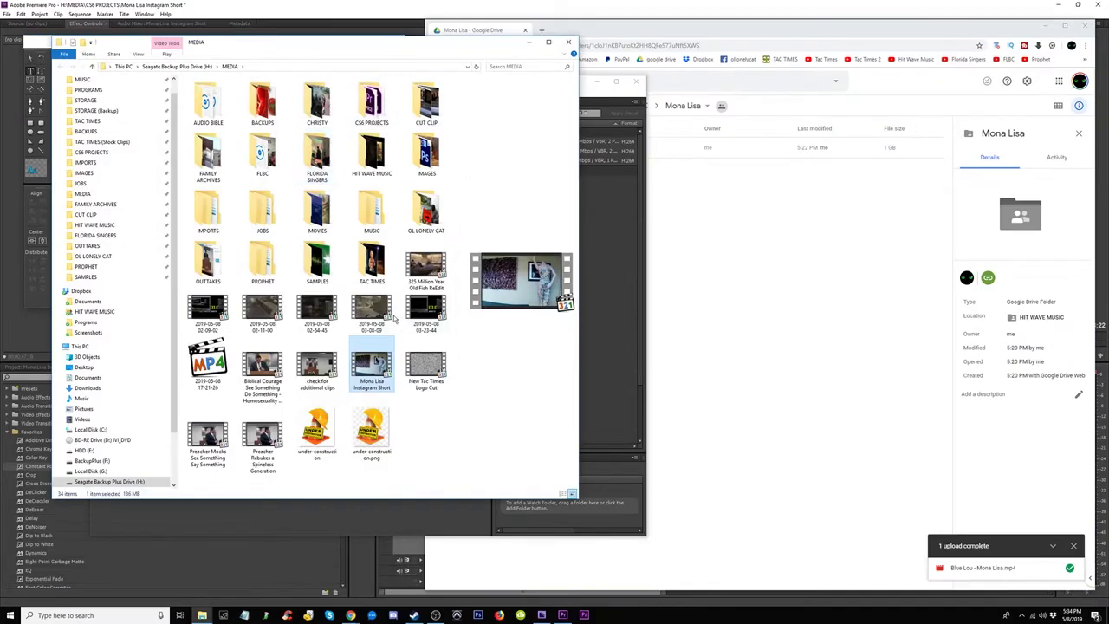
# - Upload the Mona Lisa Instagram Short video from the MEDIA folder to the Mona Lisa Drive folder and close the MEDIA window
pyautogui.moveTo(705, 39); pyautogui.dragTo(788, 36)
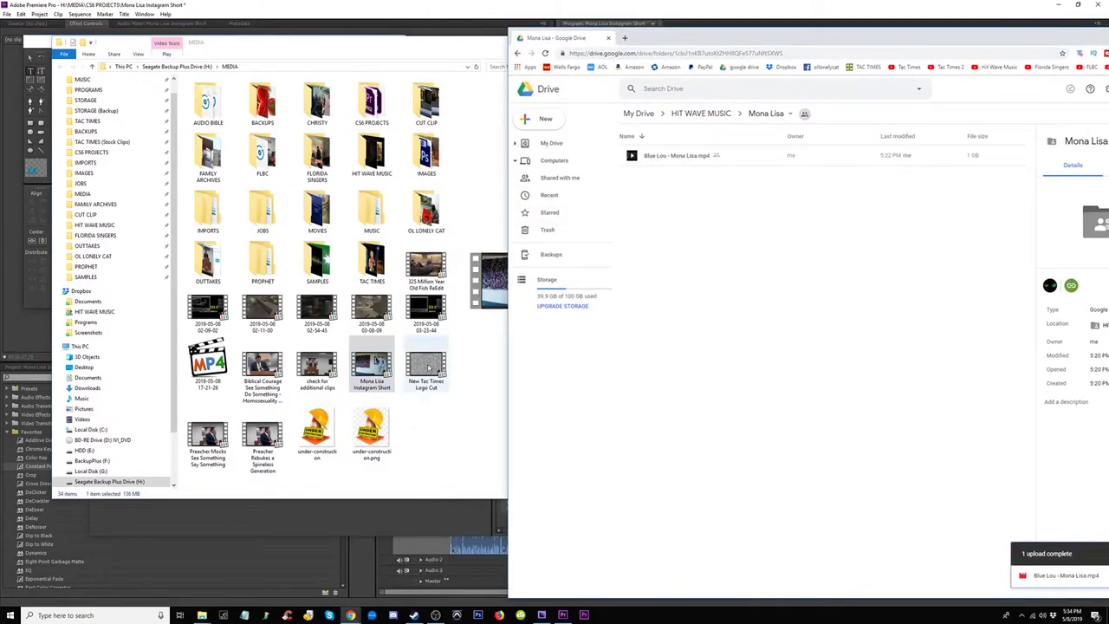
pyautogui.moveTo(371, 364); pyautogui.dragTo(769, 242)
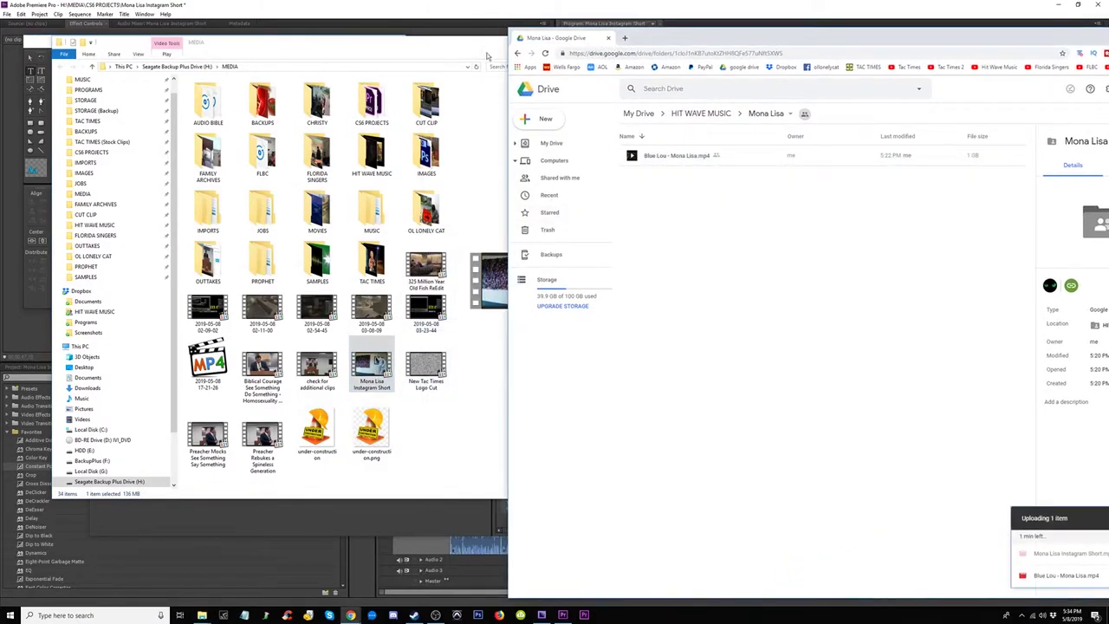
pyautogui.click(439, 53)
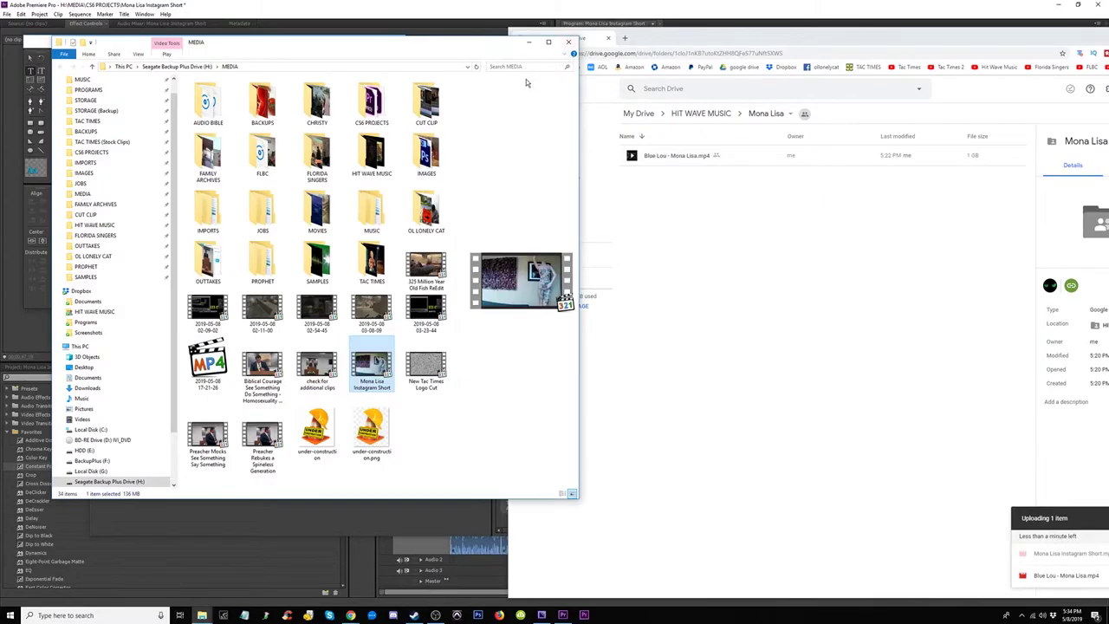
pyautogui.click(569, 42)
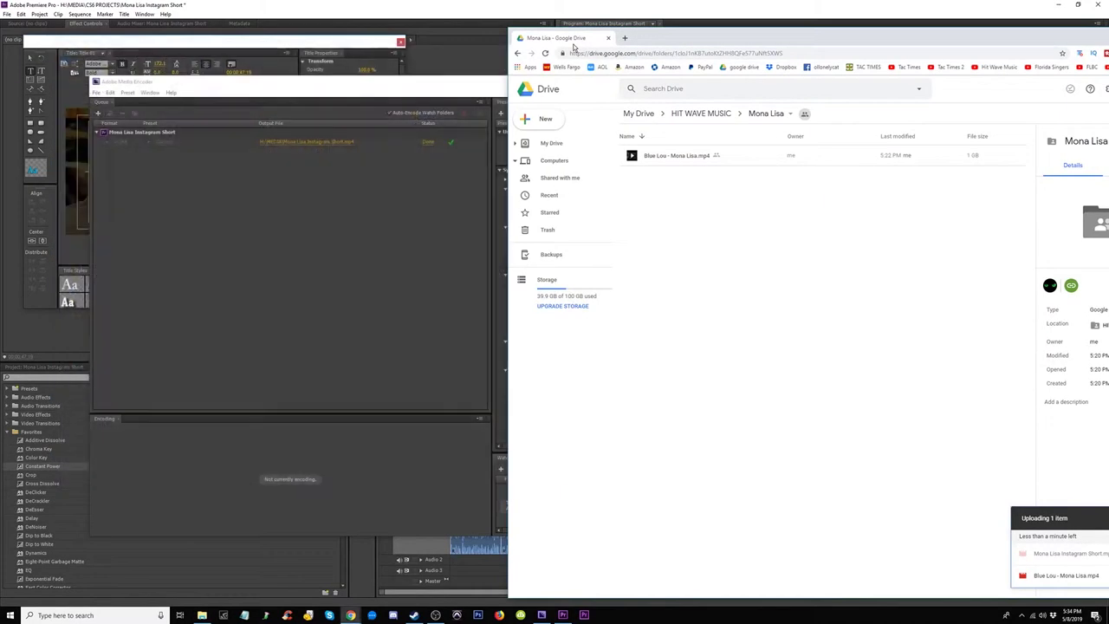
# - Close the title window in Premiere Pro and quit the program, saving the changes to the Mona Lisa Instagram Short project
pyautogui.click(410, 79)
pyautogui.click(306, 44)
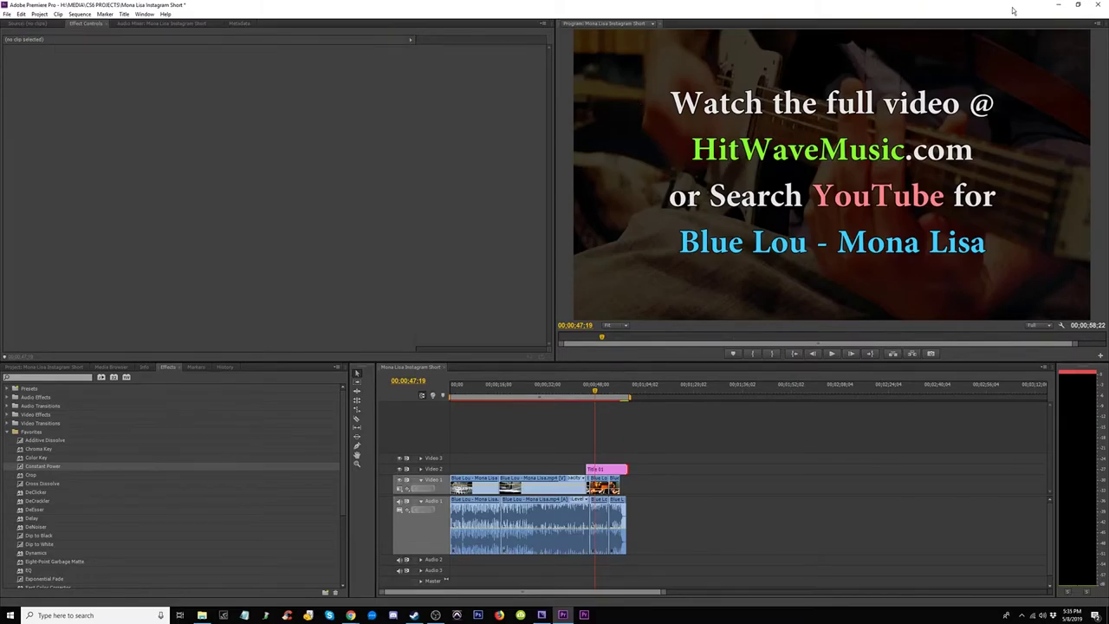
pyautogui.click(1099, 4)
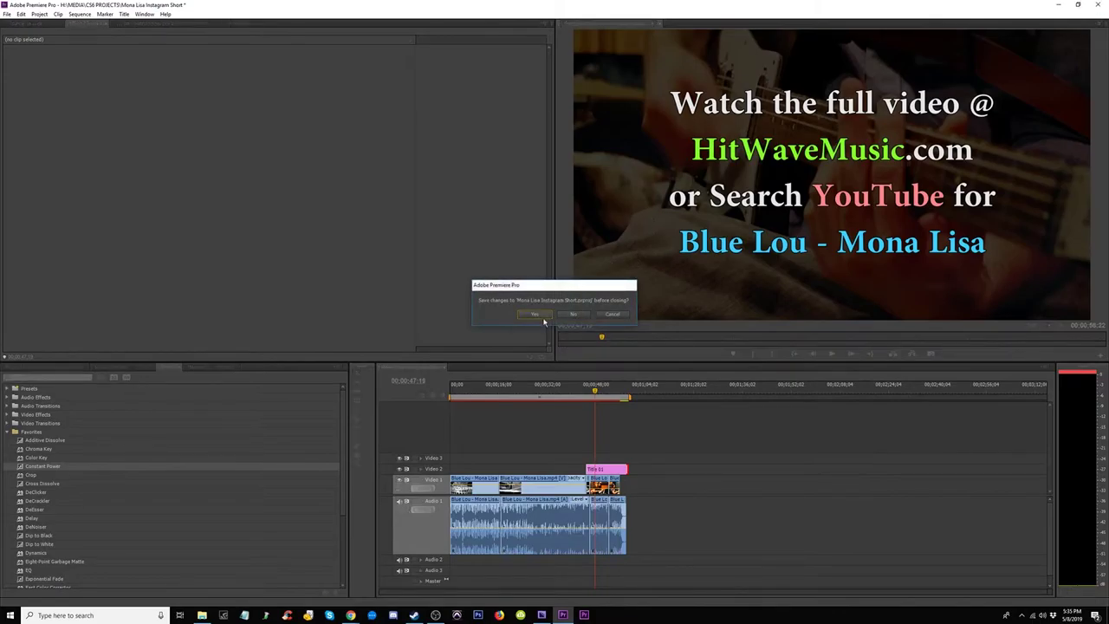
pyautogui.click(542, 316)
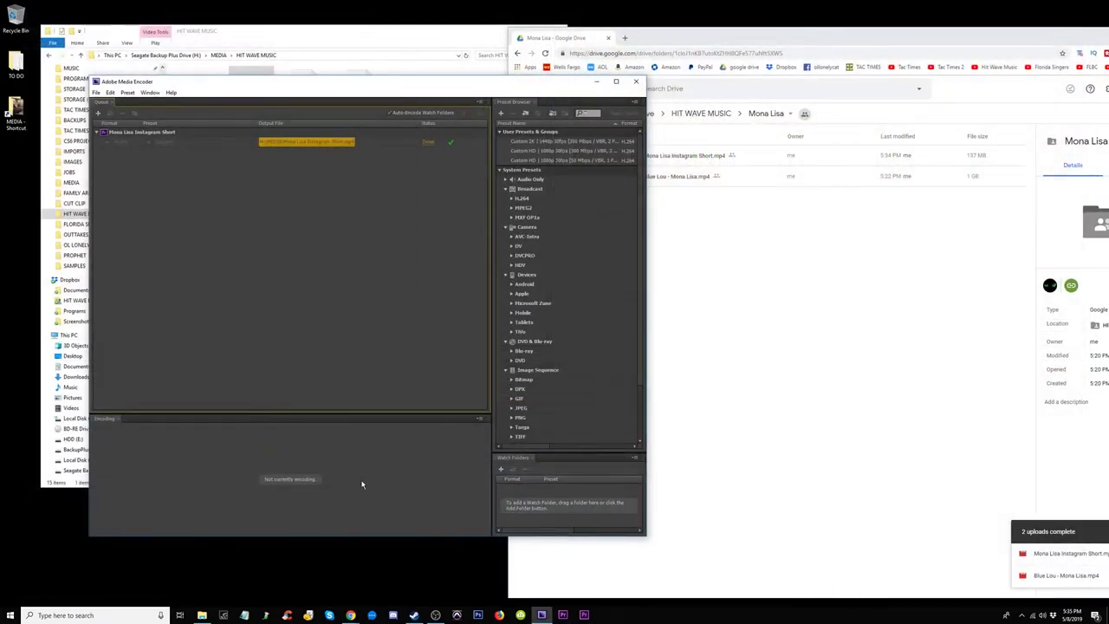
# - Close Media Encoder and the HIT WAVE MUSIC file window, and move the browser window to the middle of the desktop
pyautogui.click(636, 82)
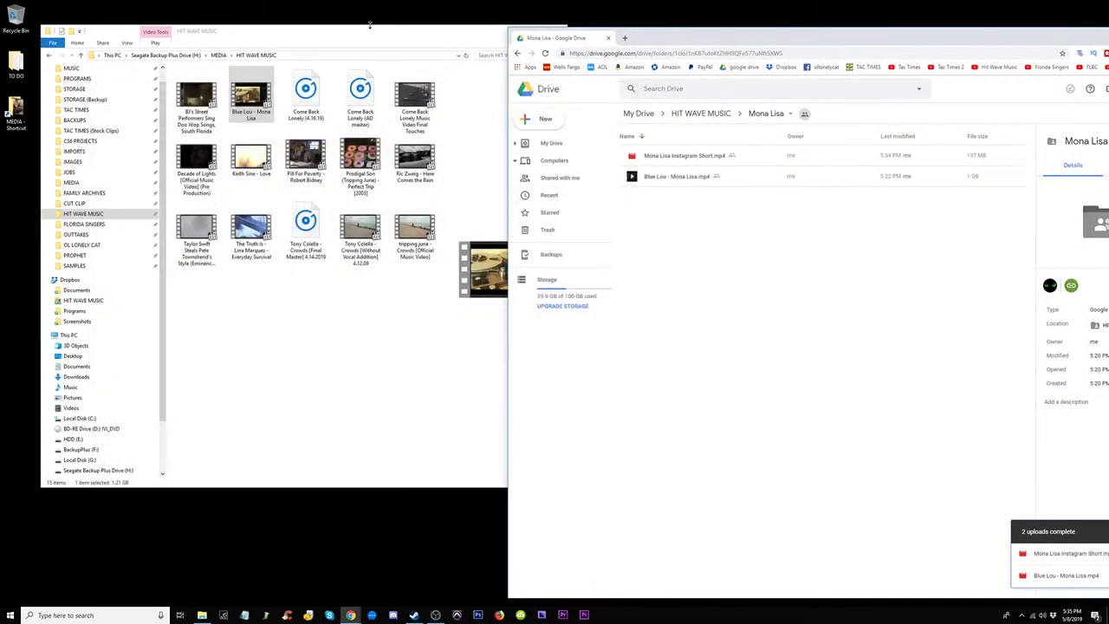
pyautogui.moveTo(369, 29); pyautogui.dragTo(374, 71)
pyautogui.click(561, 72)
pyautogui.moveTo(742, 42); pyautogui.dragTo(423, 26)
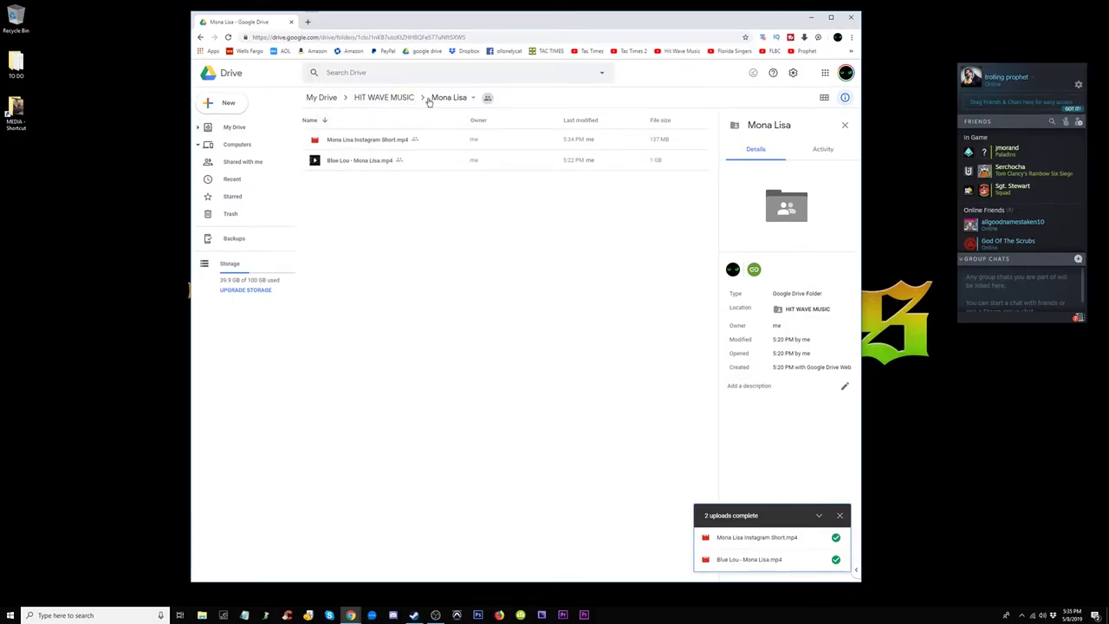
# - Go up to the HIT WAVE MUSIC Drive folder and turn on a shareable link for the Mona Lisa folder
pyautogui.click(387, 98)
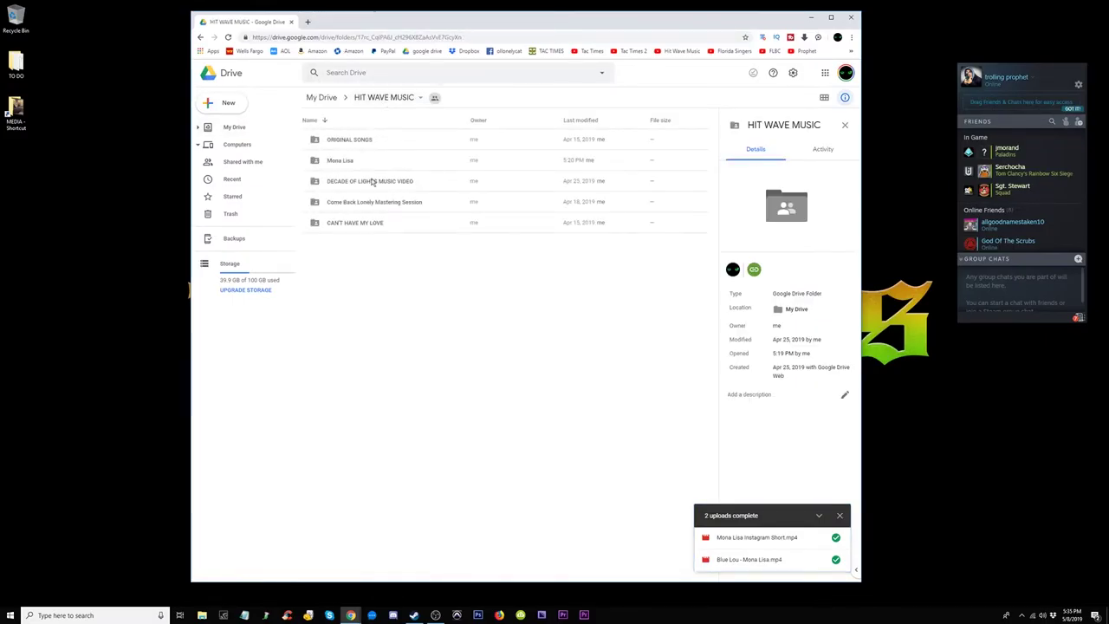
pyautogui.rightClick(345, 162)
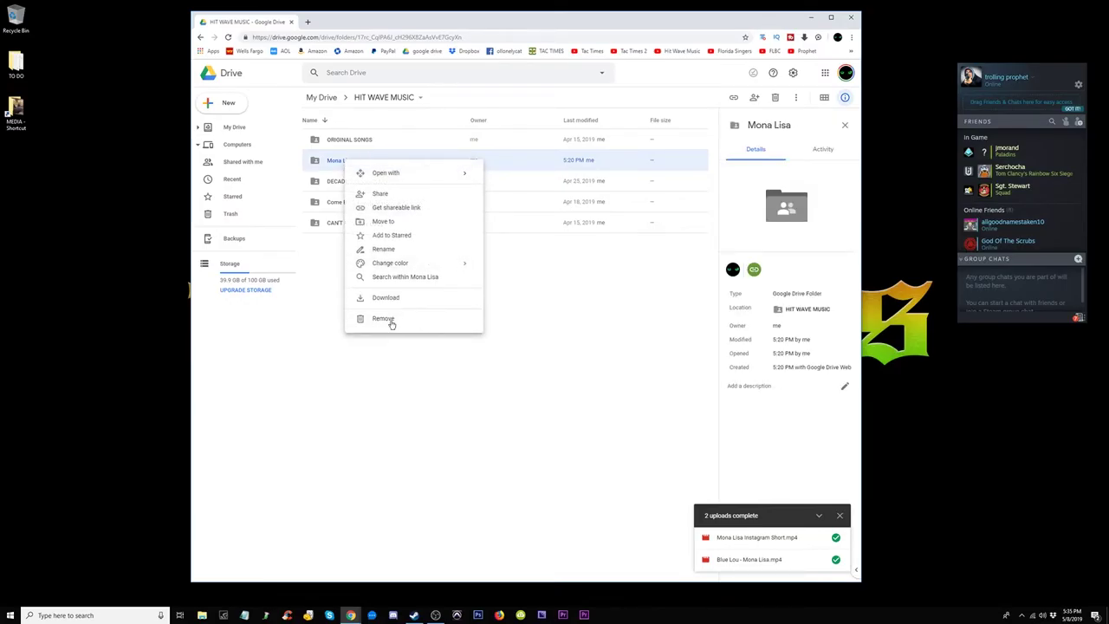
pyautogui.click(400, 208)
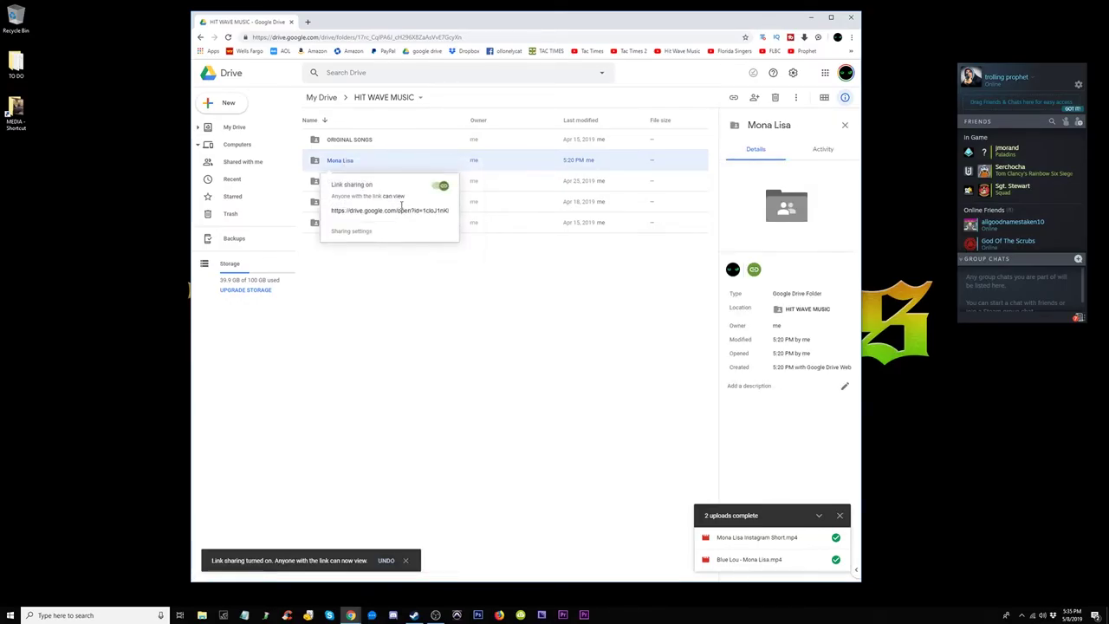
pyautogui.click(363, 268)
# - Open the sharing settings of the Mona Lisa folder, copy its view link and finish sharing
pyautogui.rightClick(350, 158)
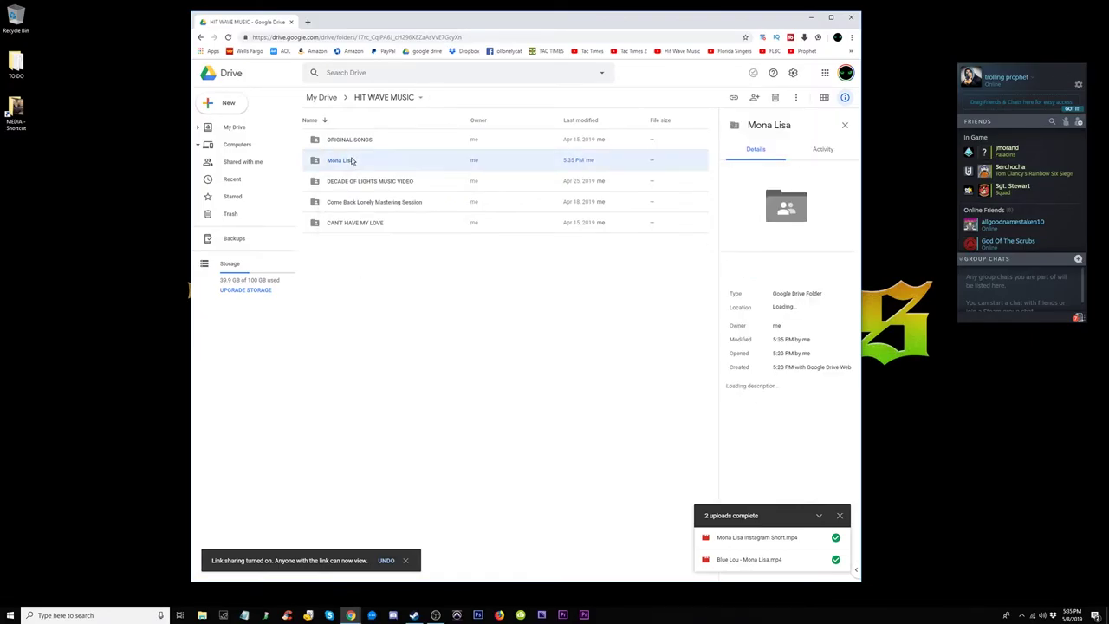
pyautogui.click(386, 192)
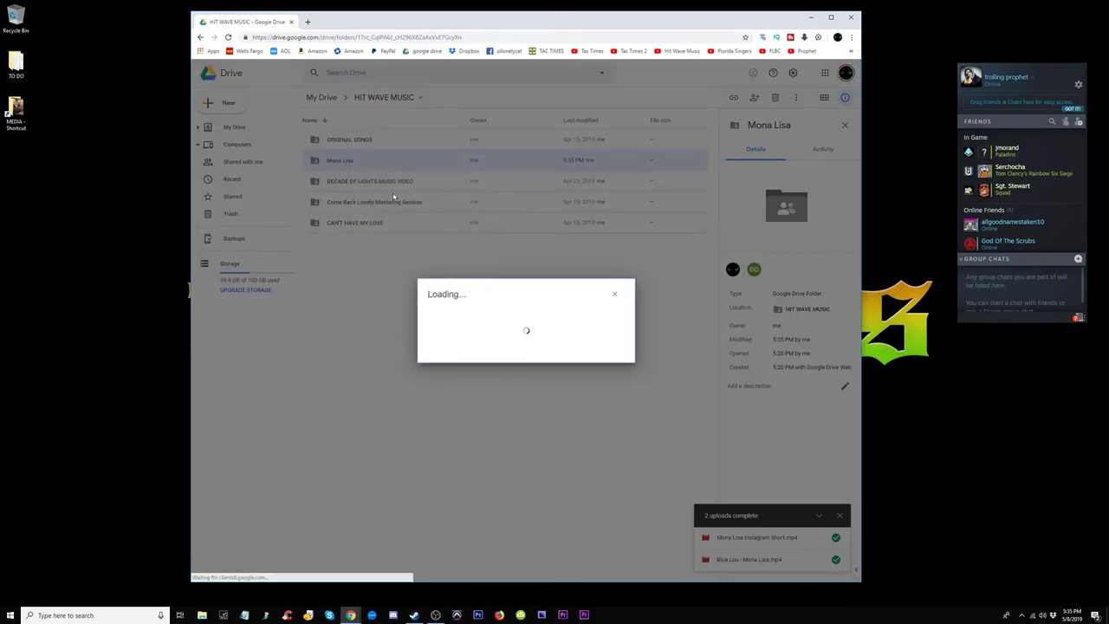
pyautogui.click(608, 284)
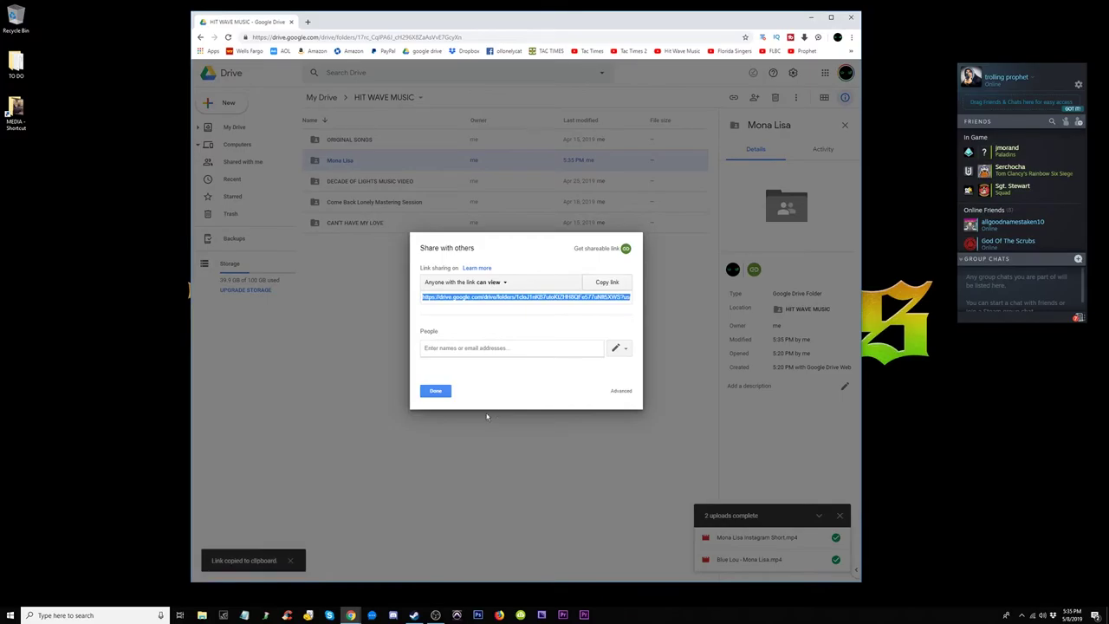
pyautogui.click(435, 391)
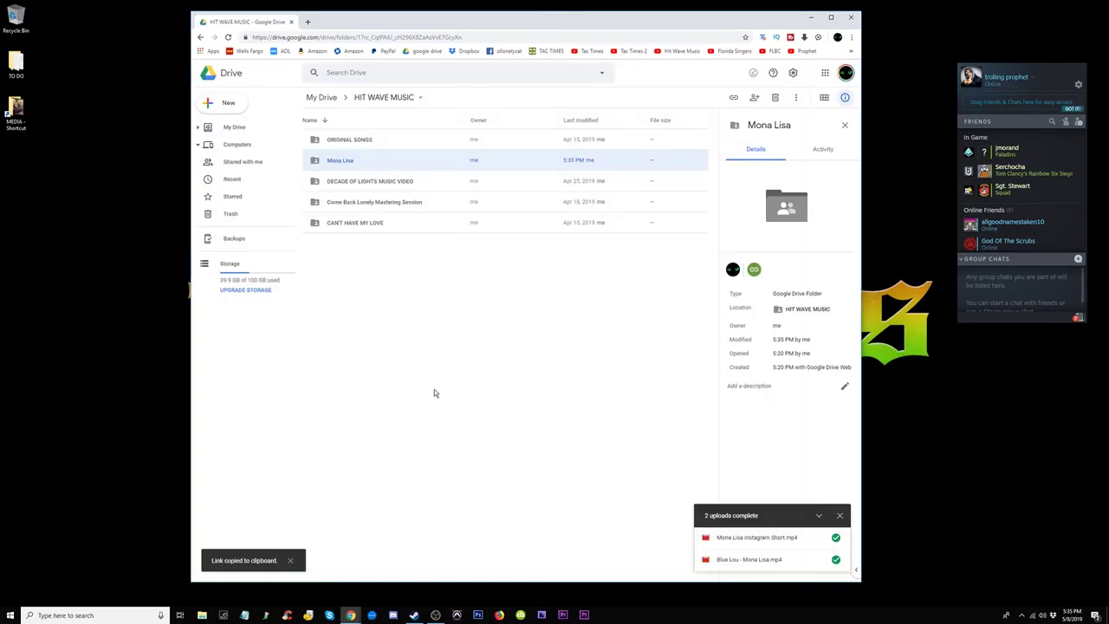
# - Switch to OBS and move its window to reach the recording controls
pyautogui.click(436, 615)
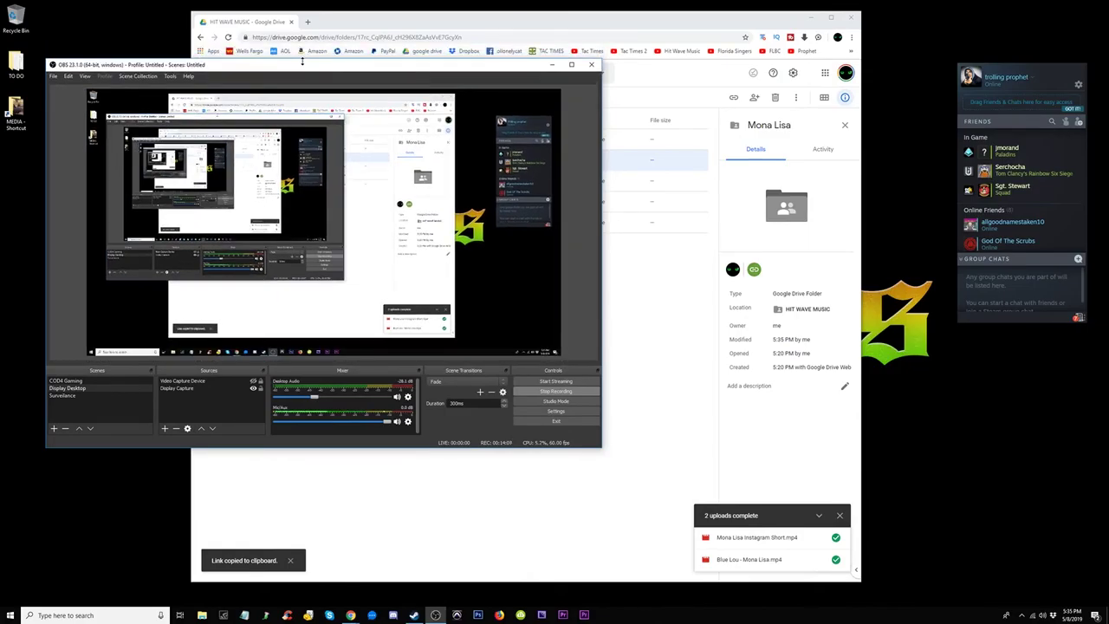
pyautogui.moveTo(296, 53); pyautogui.dragTo(314, 95)
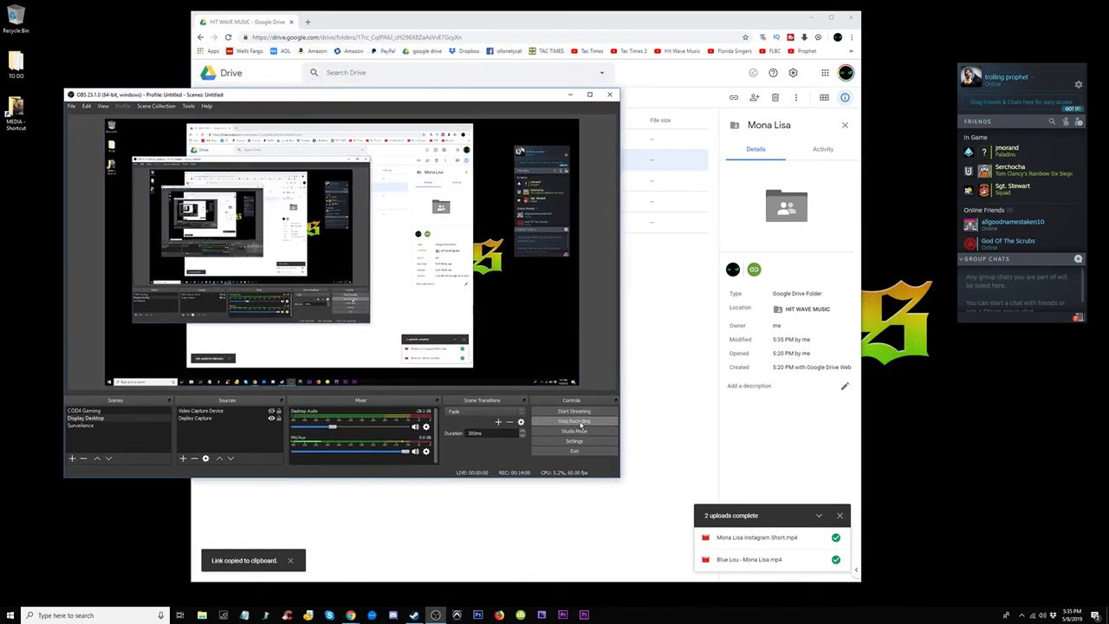